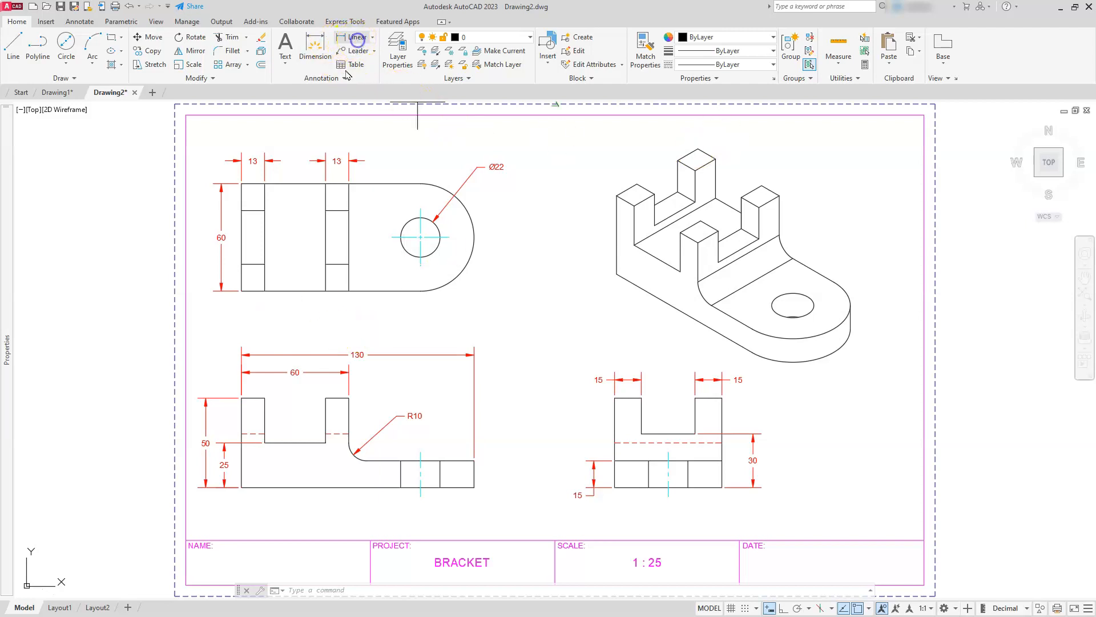
Step: Add a horizontal linear dimension below the bracket's plan view, from its lower-left corner to the hole centre
click(358, 39)
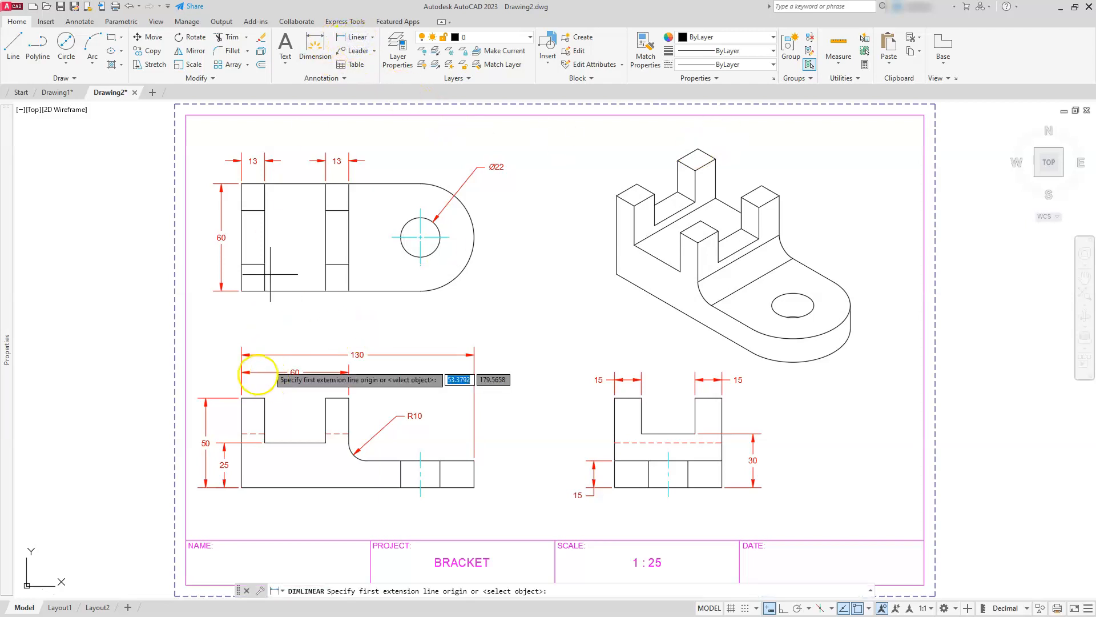
click(242, 291)
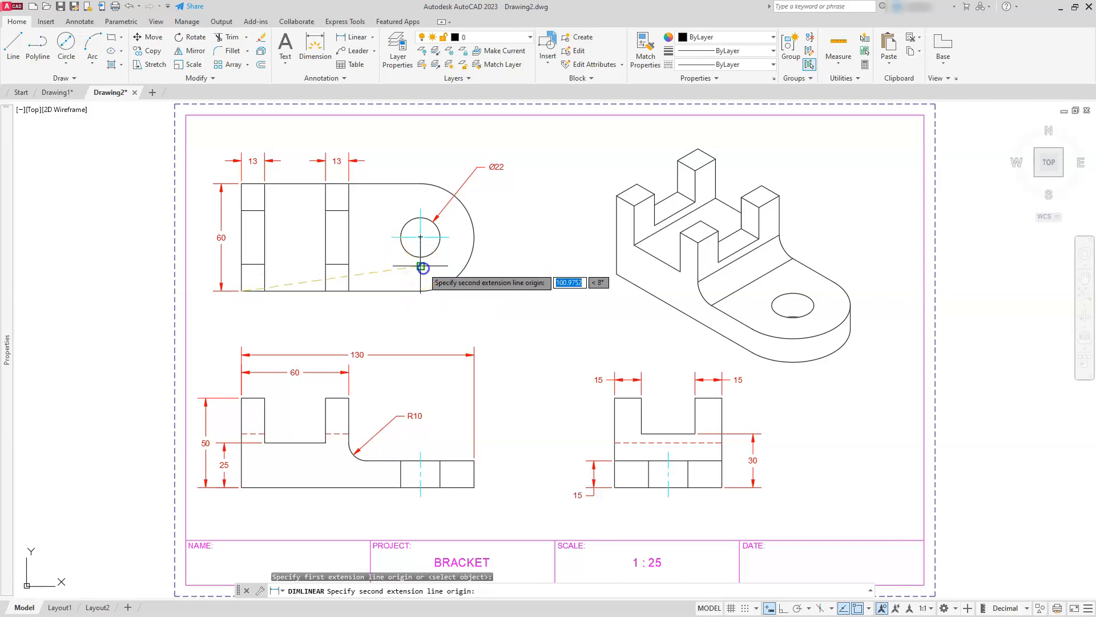
click(420, 266)
click(384, 311)
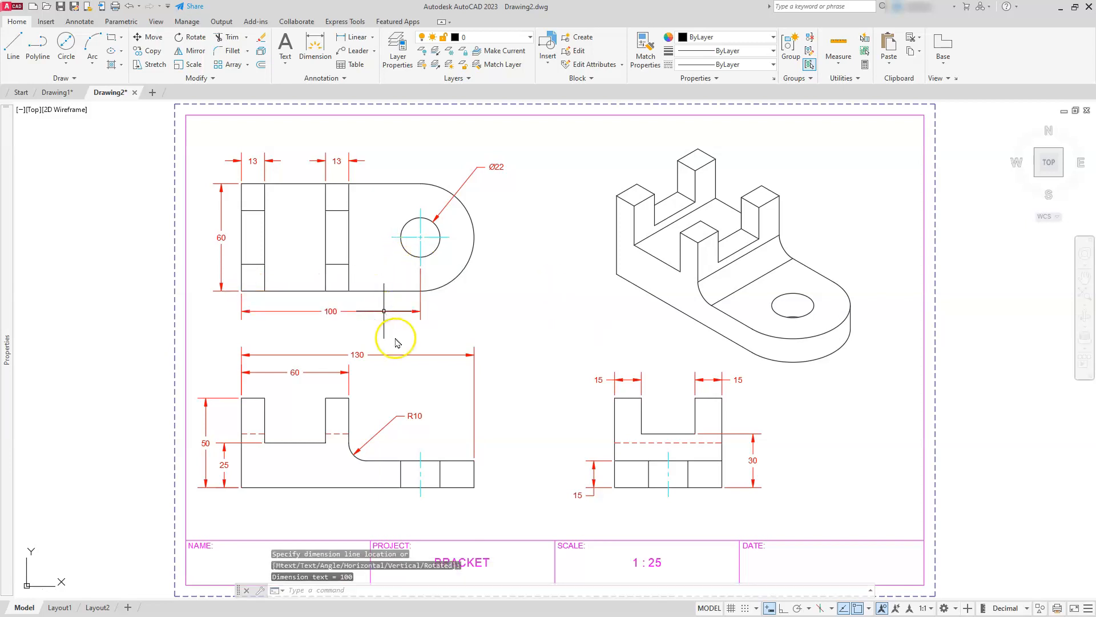
key(Escape)
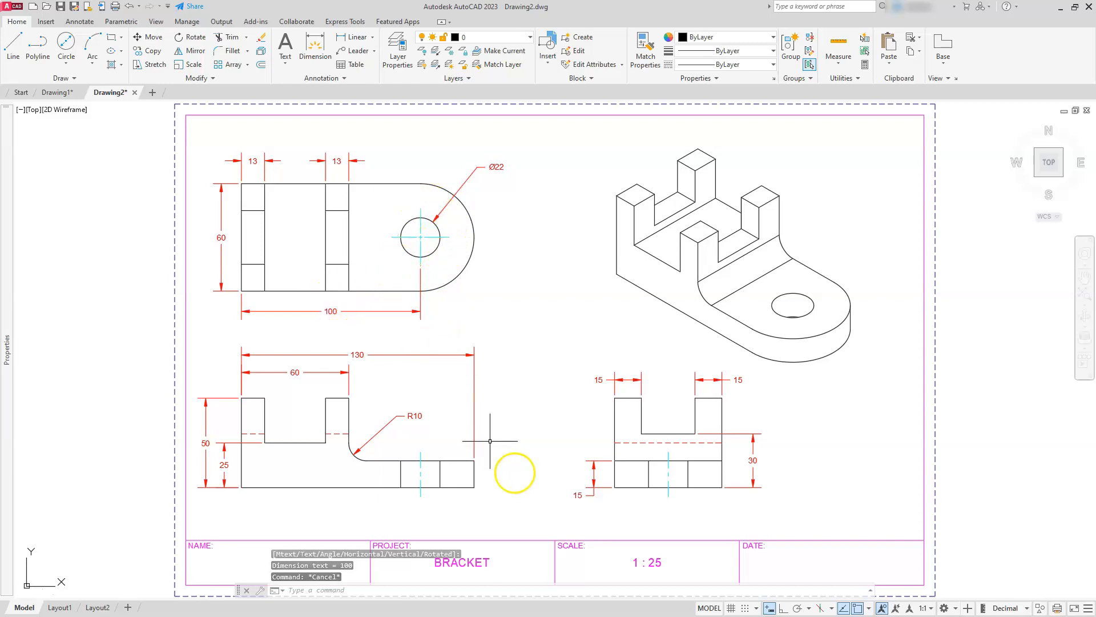
Step: Add a horizontal linear dimension below the bracket's end view, from its lower-left corner to the hole centreline
key(Return)
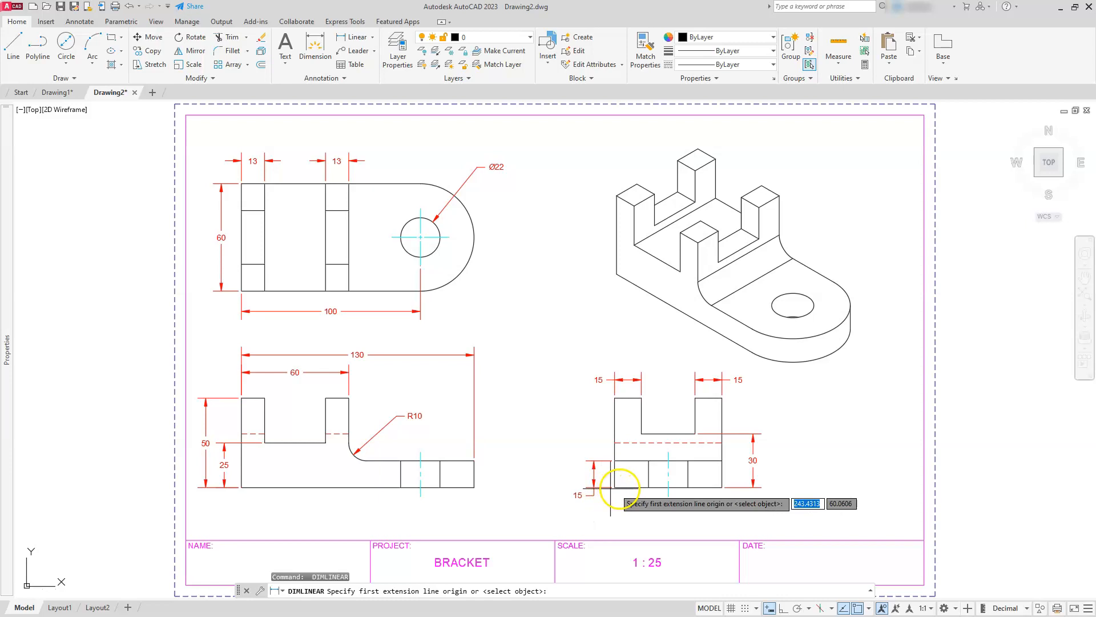
click(614, 487)
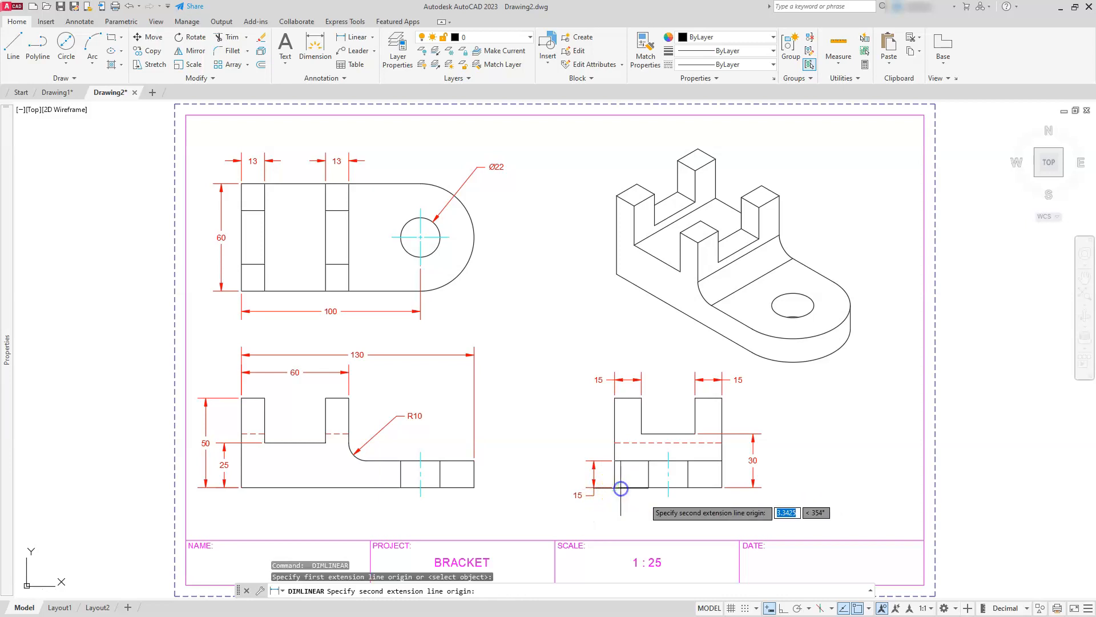
click(668, 487)
click(641, 511)
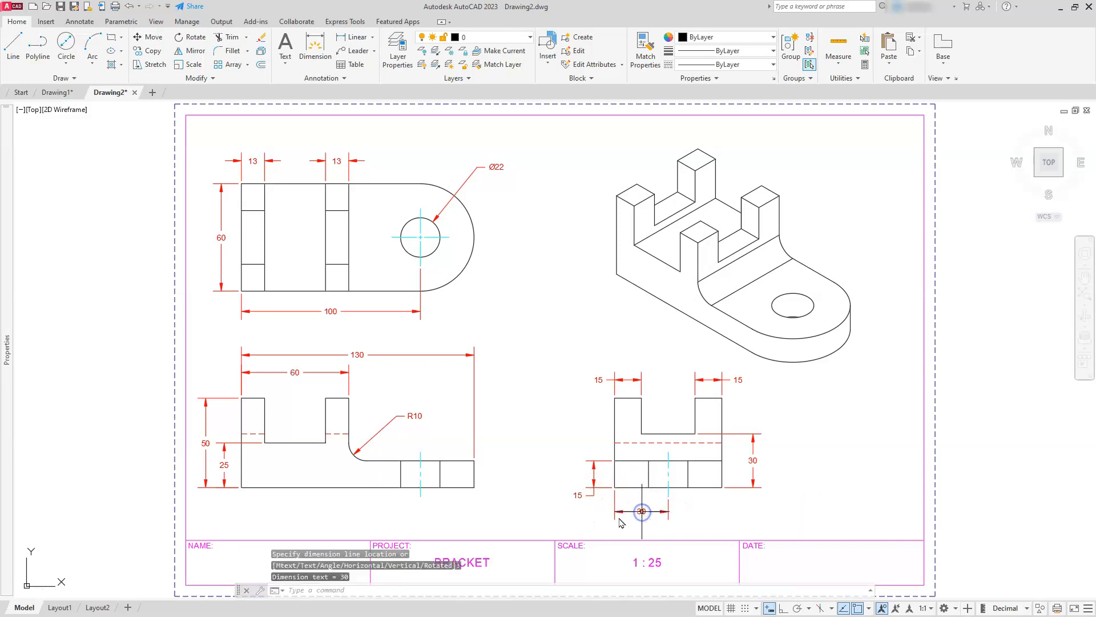
click(558, 370)
key(Escape)
key(Escape)
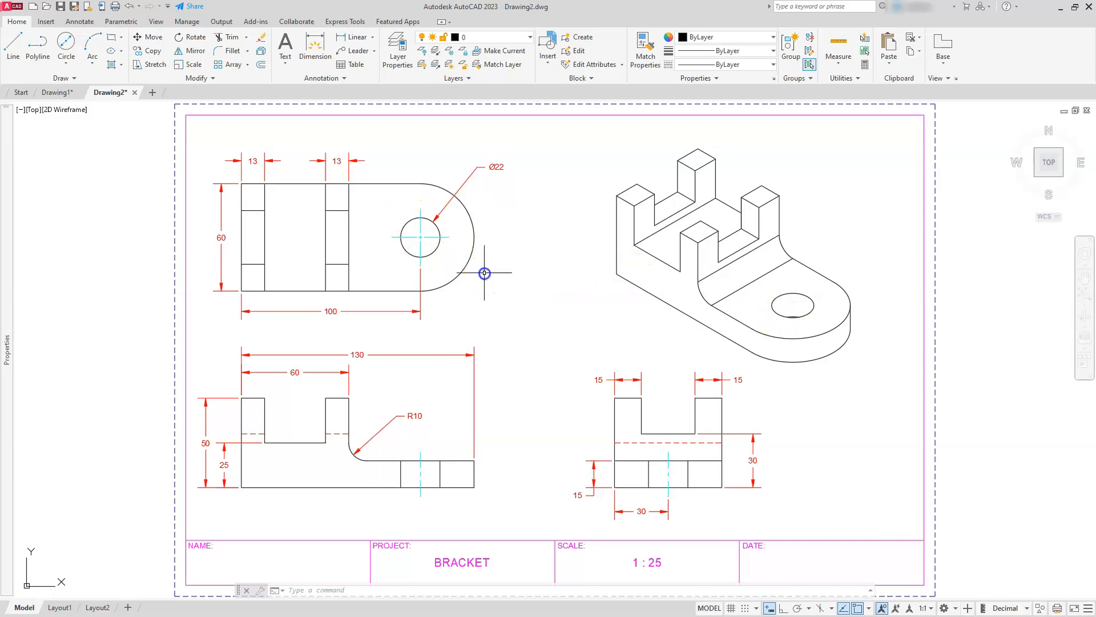
Step: Select the plan view's outer outline for copying: the end arc, both long edges and the straight left edge
click(466, 235)
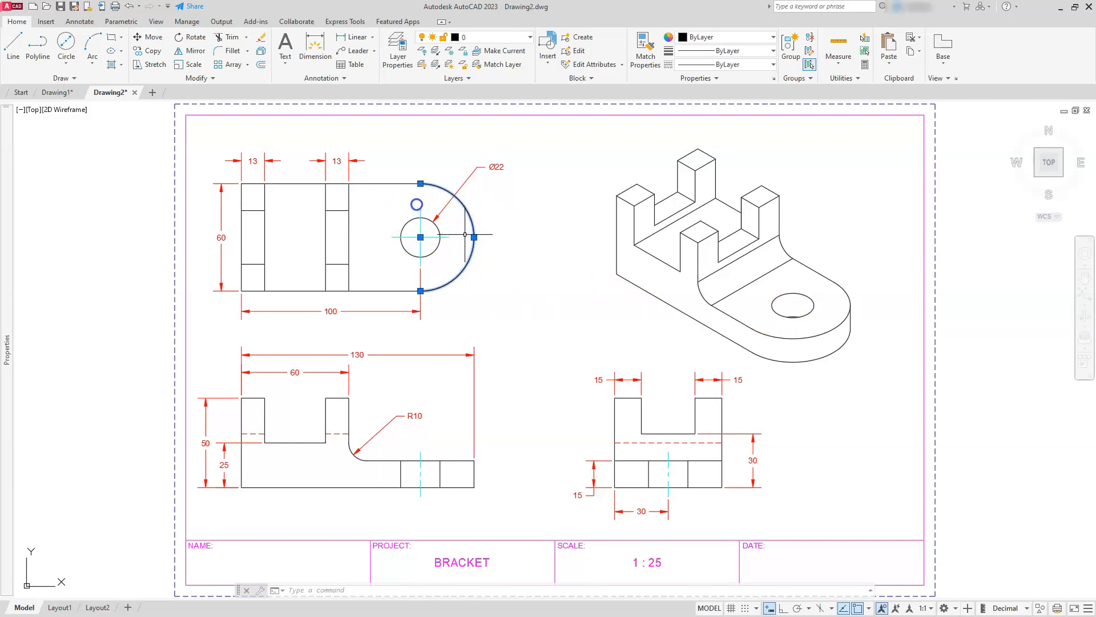
click(415, 203)
click(374, 183)
click(372, 204)
click(356, 280)
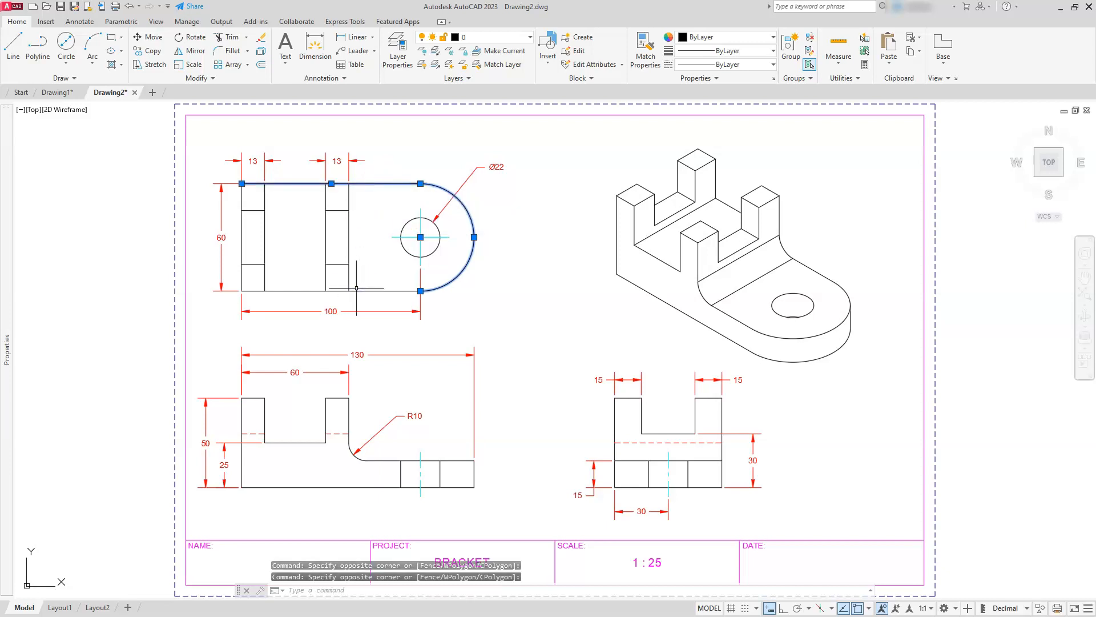
click(358, 290)
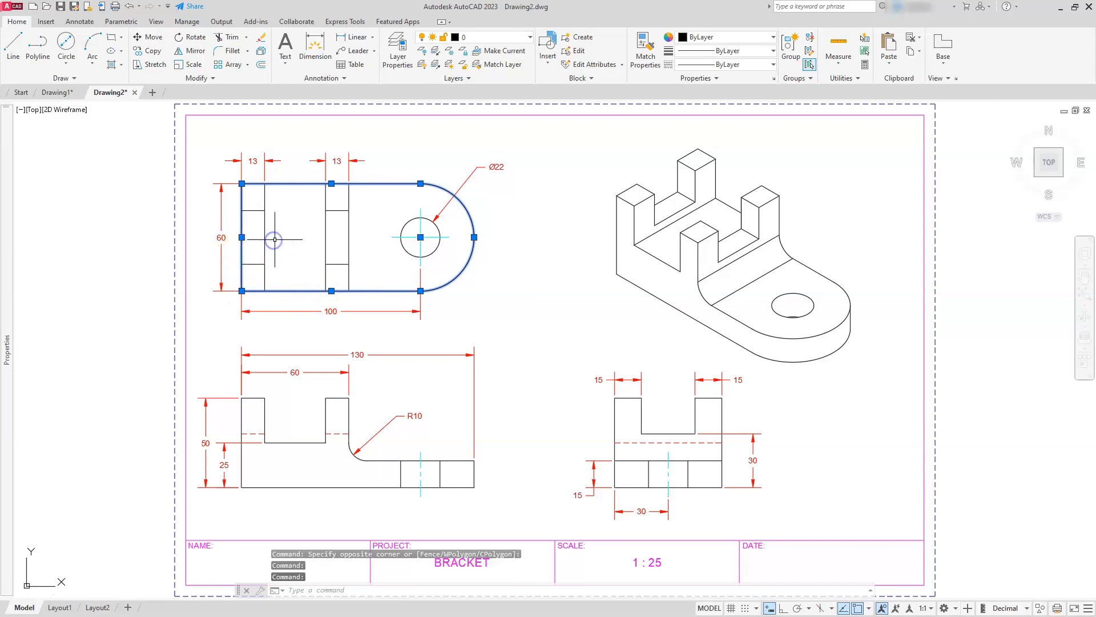
key(Return)
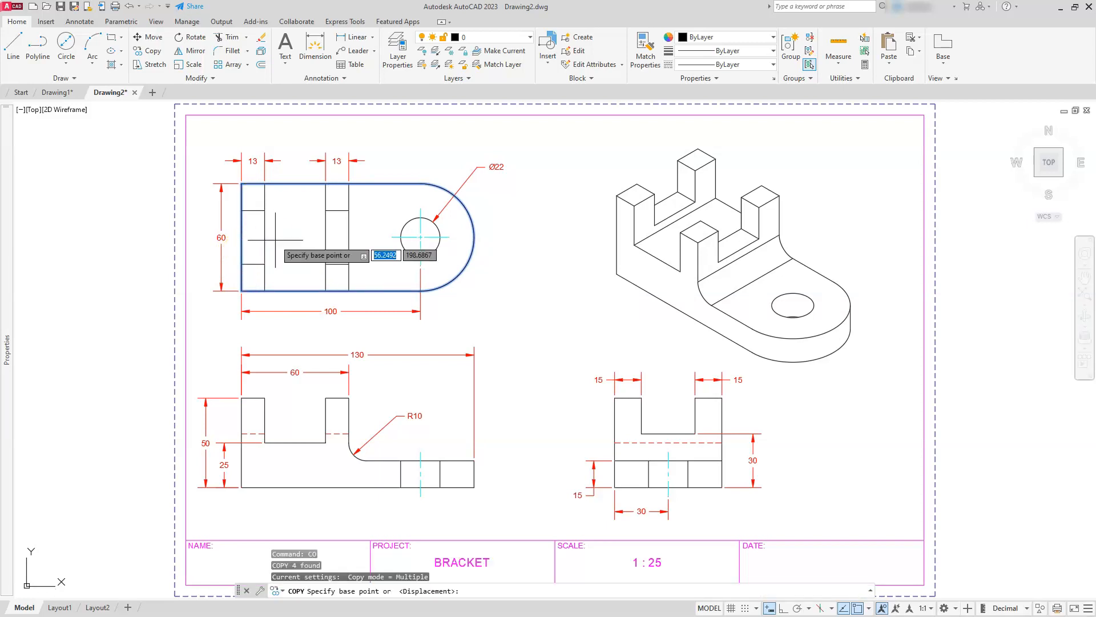
key(Escape)
key(Escape)
key(Escape)
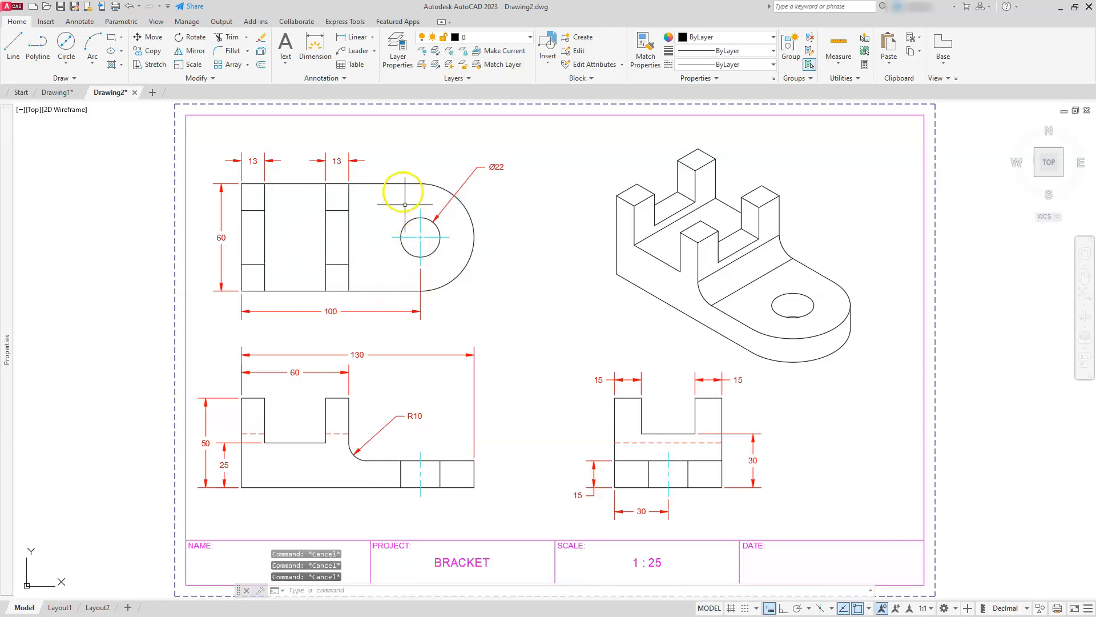
Step: Copy the previously selected plan outline together with the hole circle to the empty area right of the drawing sheet
key(Return)
text(p)
key(Return)
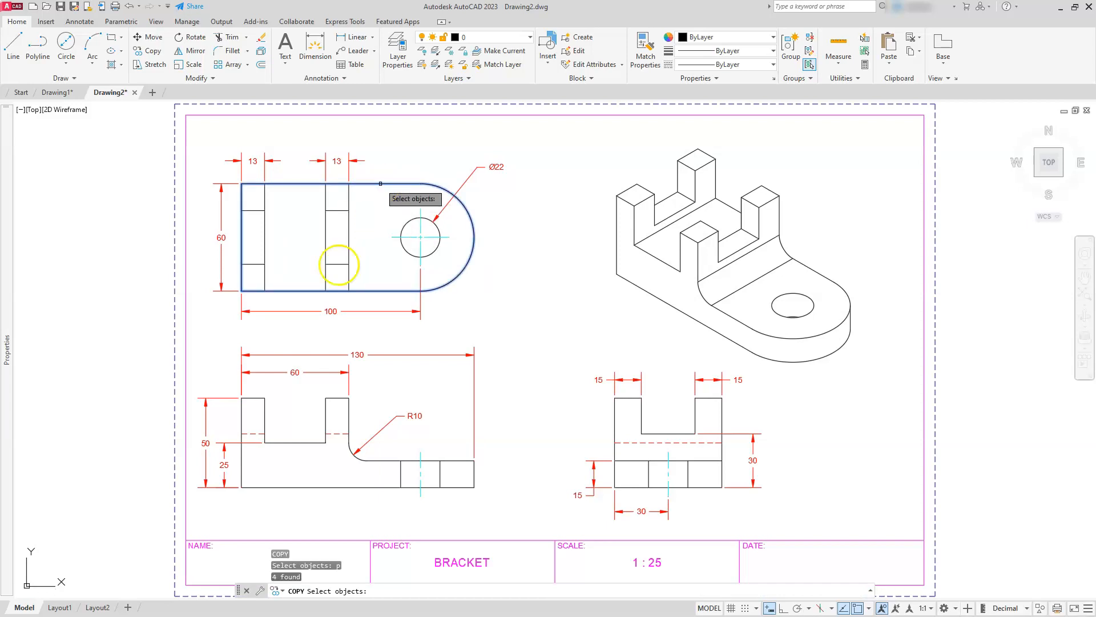
click(433, 255)
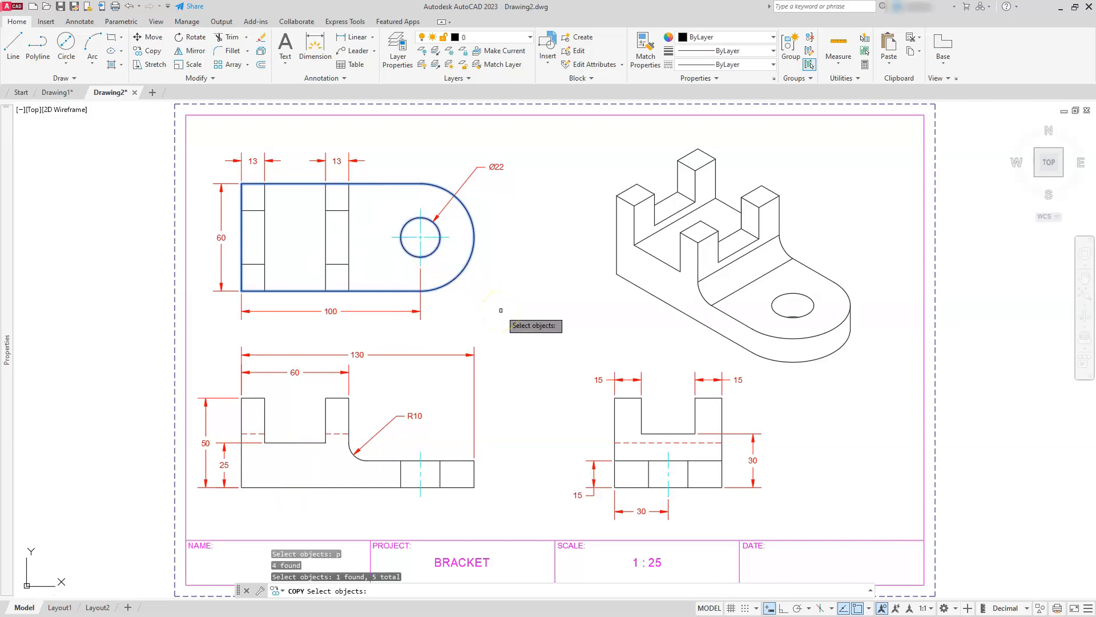
key(Return)
scroll(500, 311, down, 2)
click(472, 304)
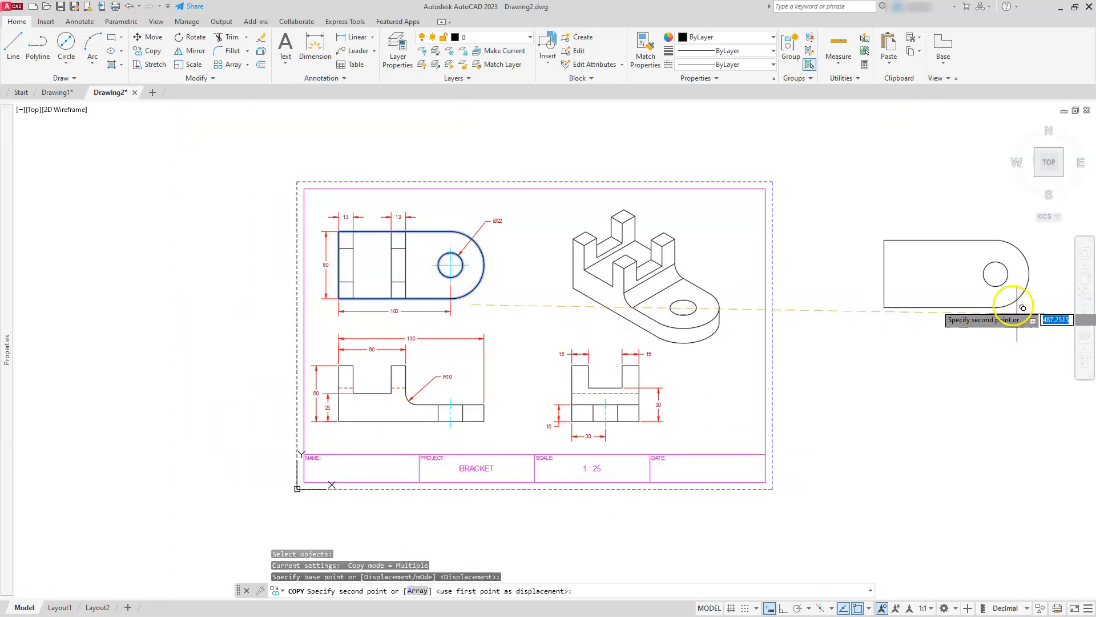
click(1013, 305)
key(Escape)
key(Escape)
key(Escape)
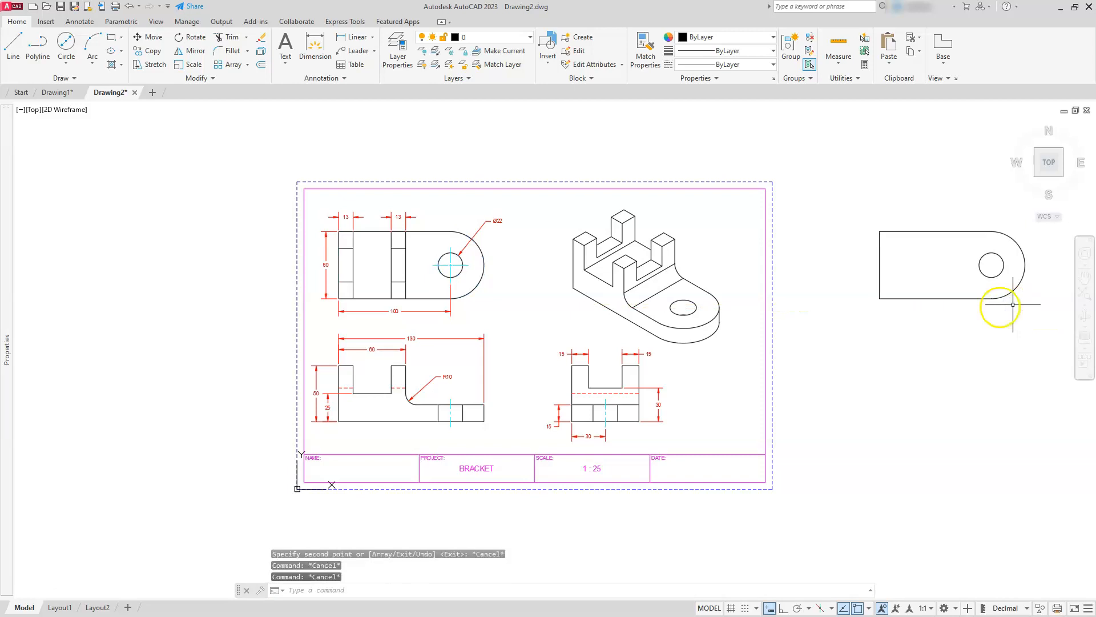
Step: Draw a rectangle filling the notch between the two uprights in the front view
scroll(333, 363, up, 4)
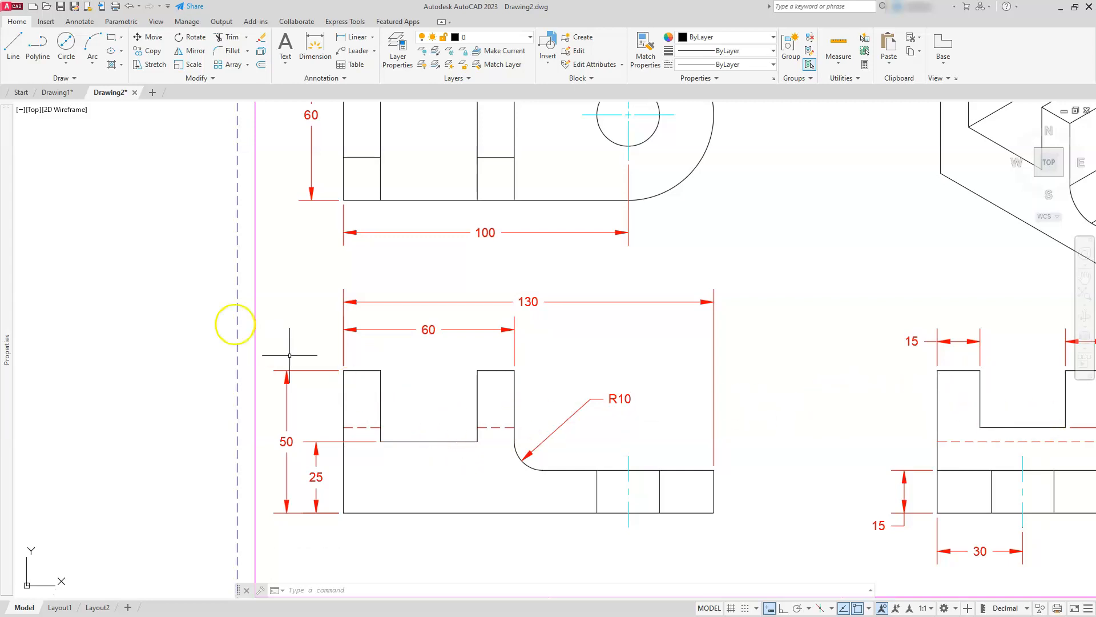
mouse_move(7, 265)
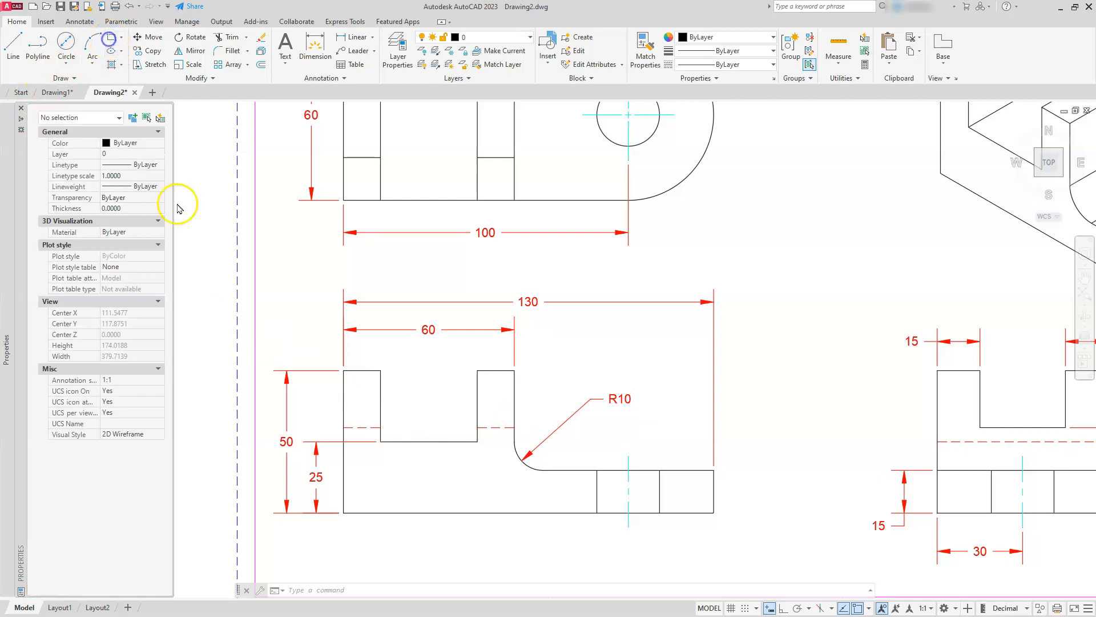
click(374, 365)
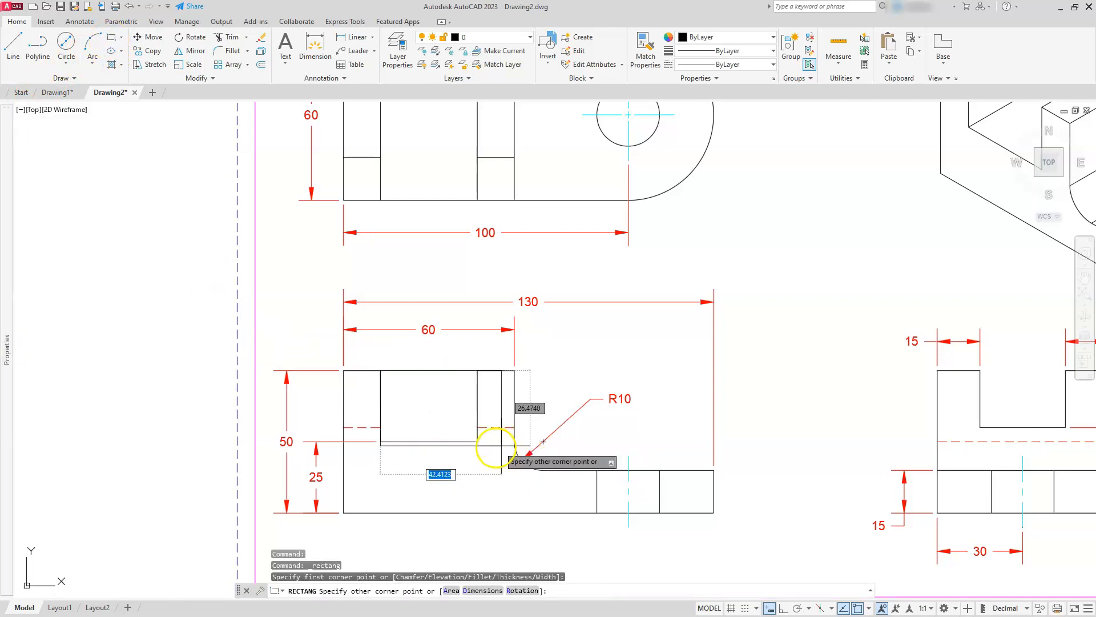
click(477, 443)
scroll(478, 446, down, 2)
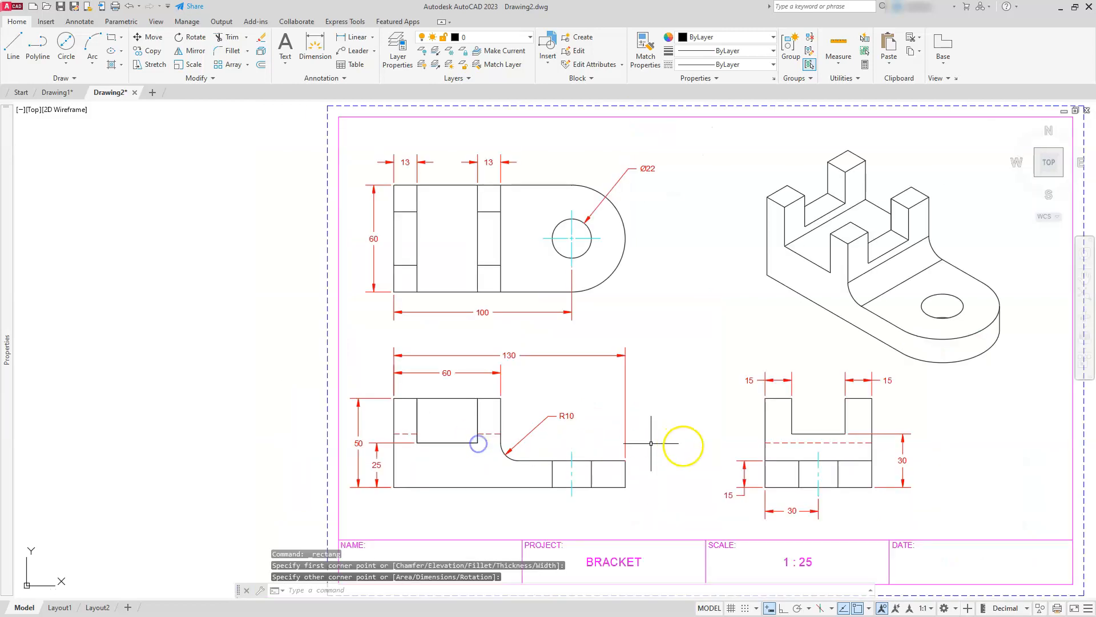
key(Escape)
Step: Draw a rectangle filling the notch between the two uprights in the end view
key(Return)
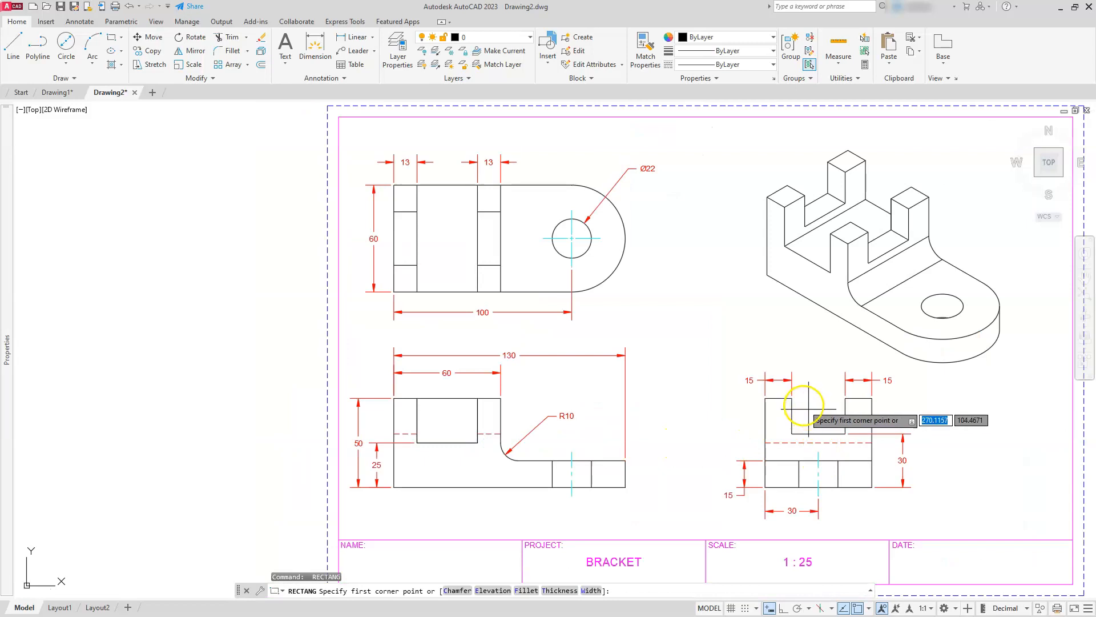
click(814, 419)
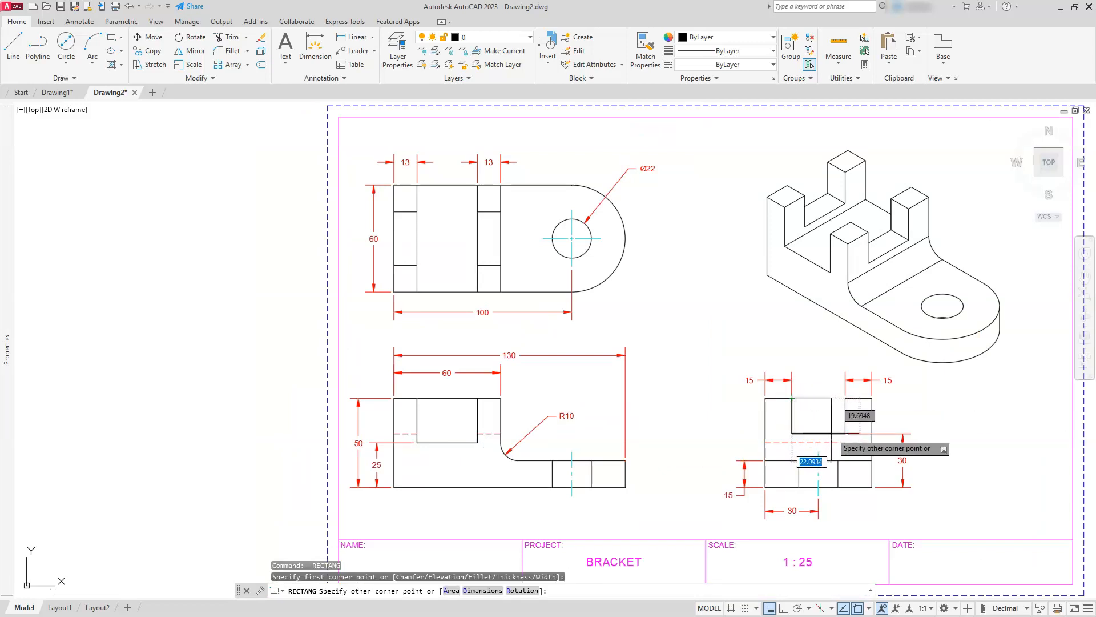
key(Escape)
key(Escape)
key(Escape)
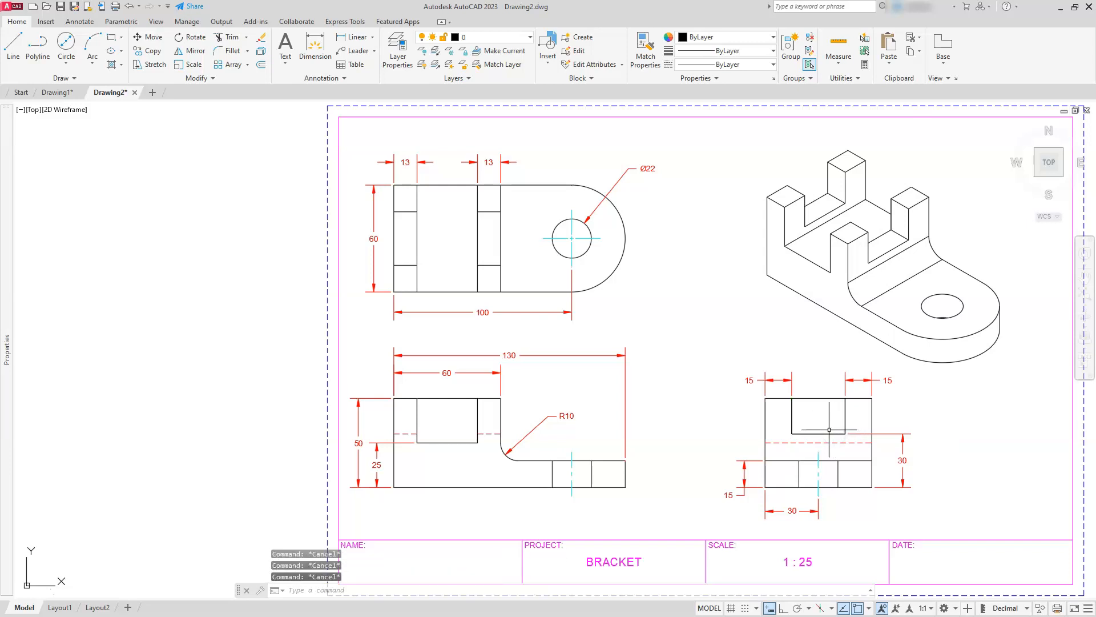
Step: Copy both notch rectangles to the empty area right of the sheet, below the copied plan outline
click(827, 401)
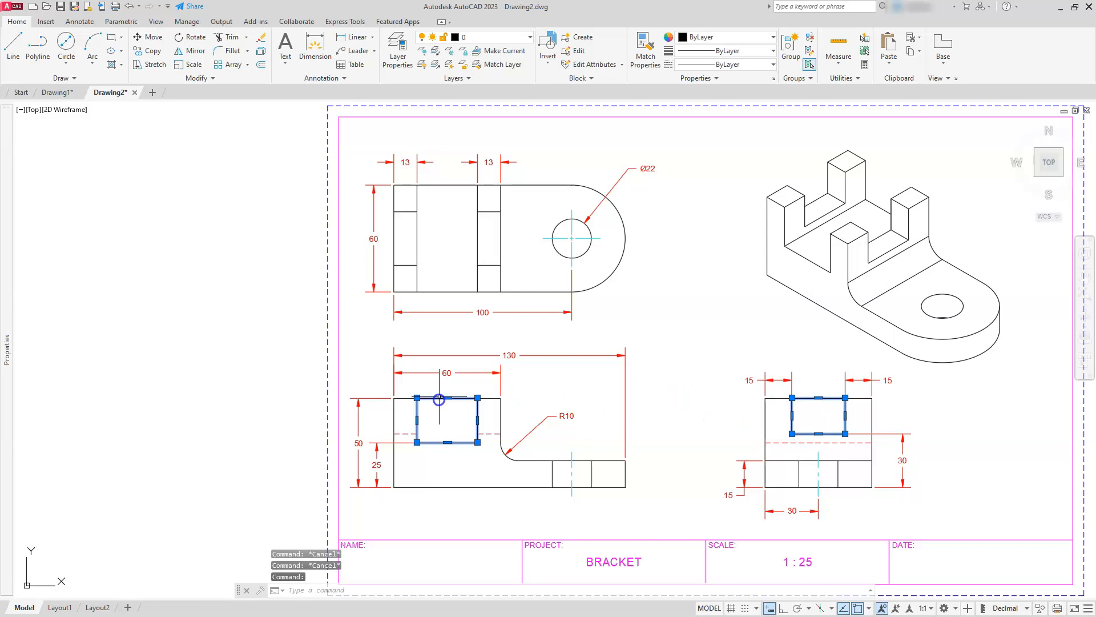
text(co)
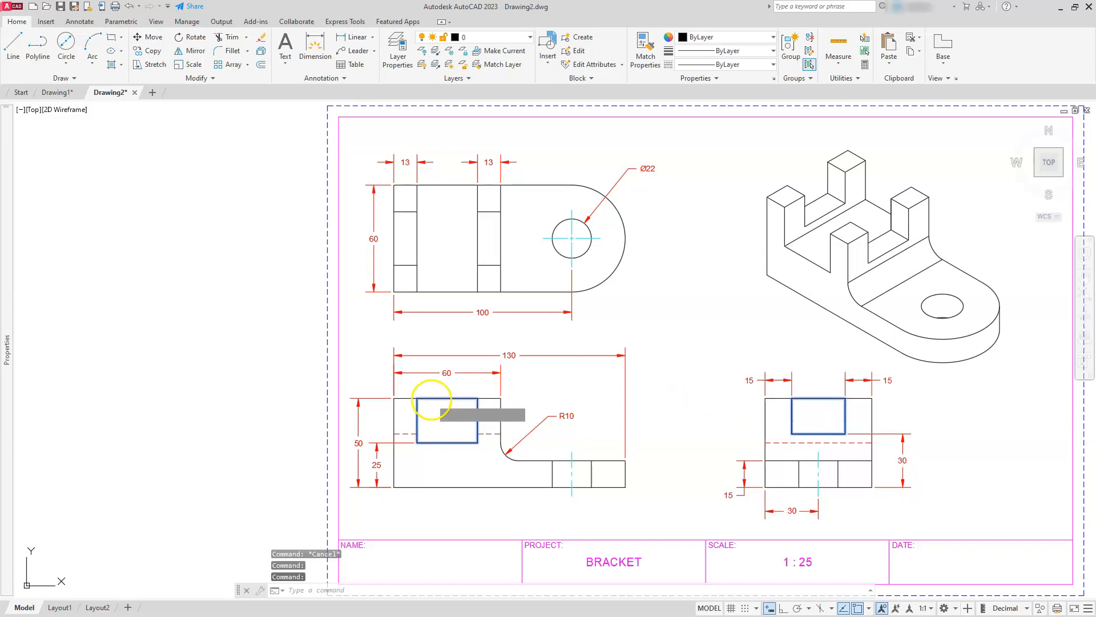
key(Return)
scroll(406, 425, down, 4)
click(323, 497)
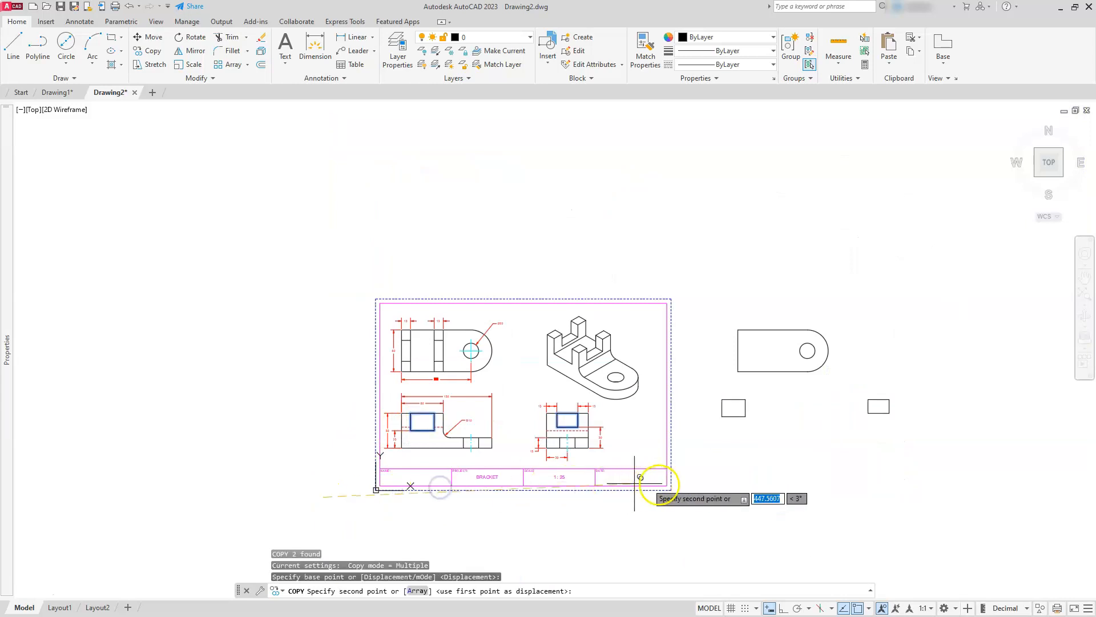
click(706, 481)
key(Escape)
key(Escape)
key(Escape)
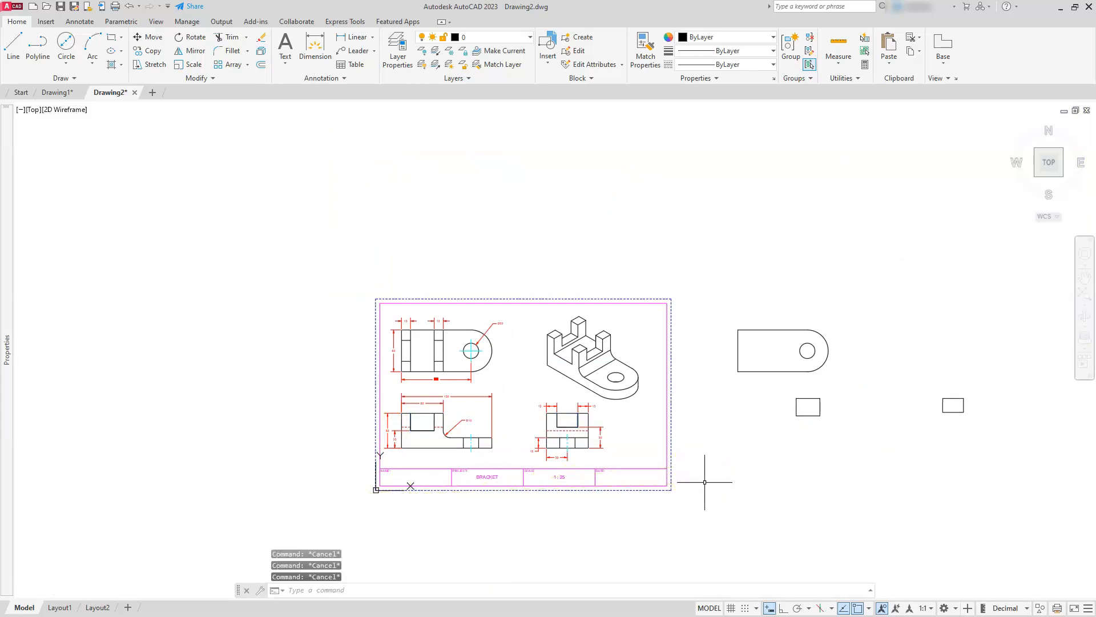
Step: Delete the original notch rectangle from the front view
scroll(388, 420, up, 6)
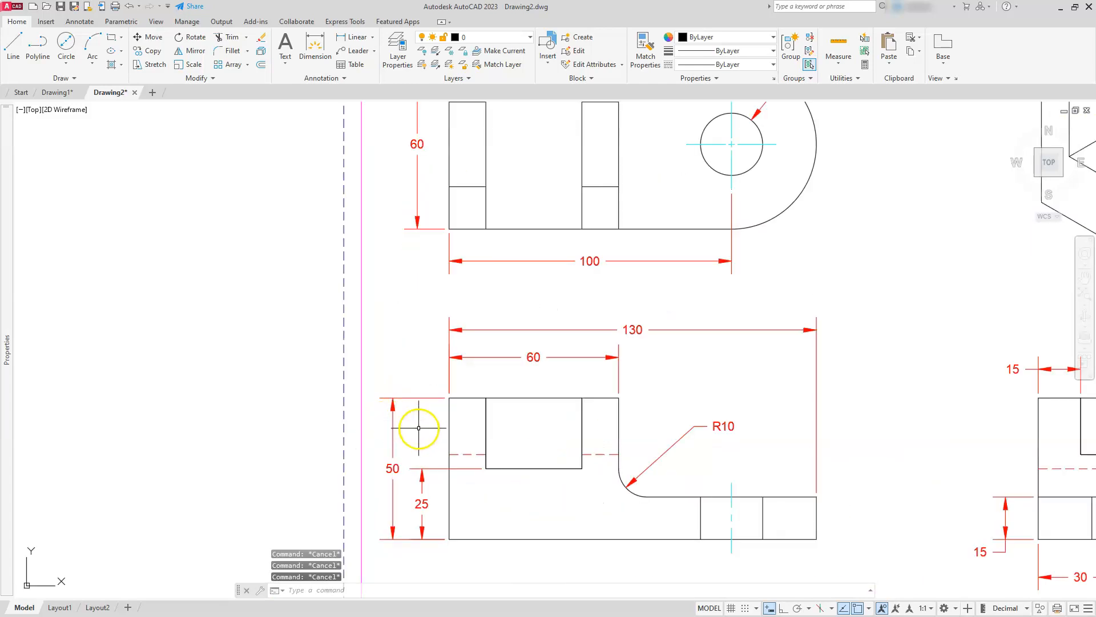
click(510, 395)
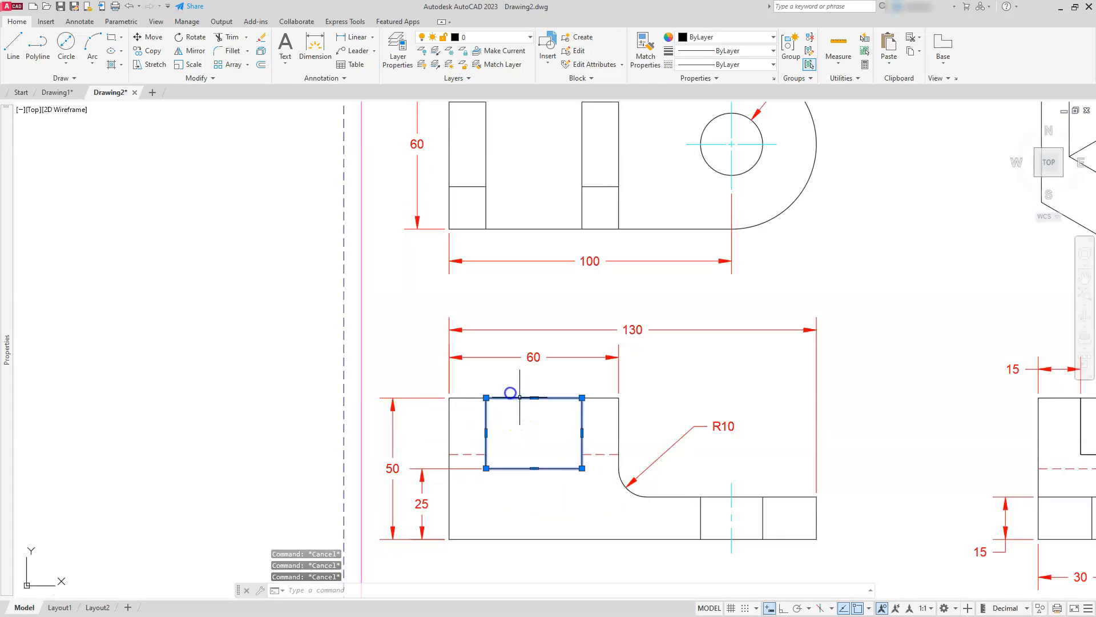
key(Delete)
scroll(574, 436, down, 2)
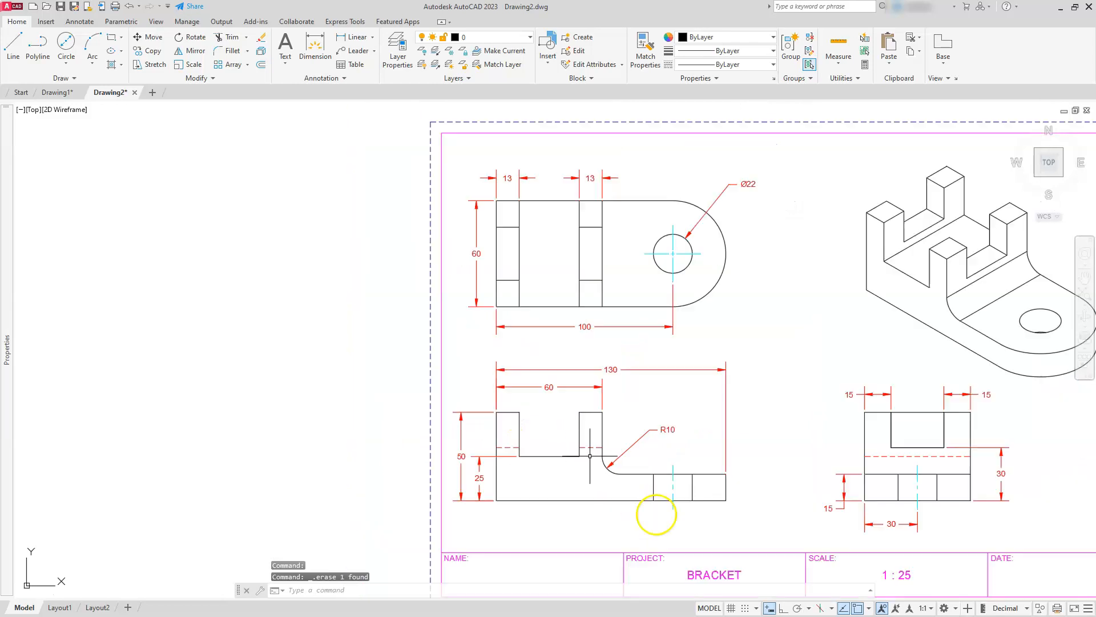
Step: Delete the original notch rectangle from the end view
middle_drag(662, 498, 425, 480)
middle_drag(827, 412, 751, 426)
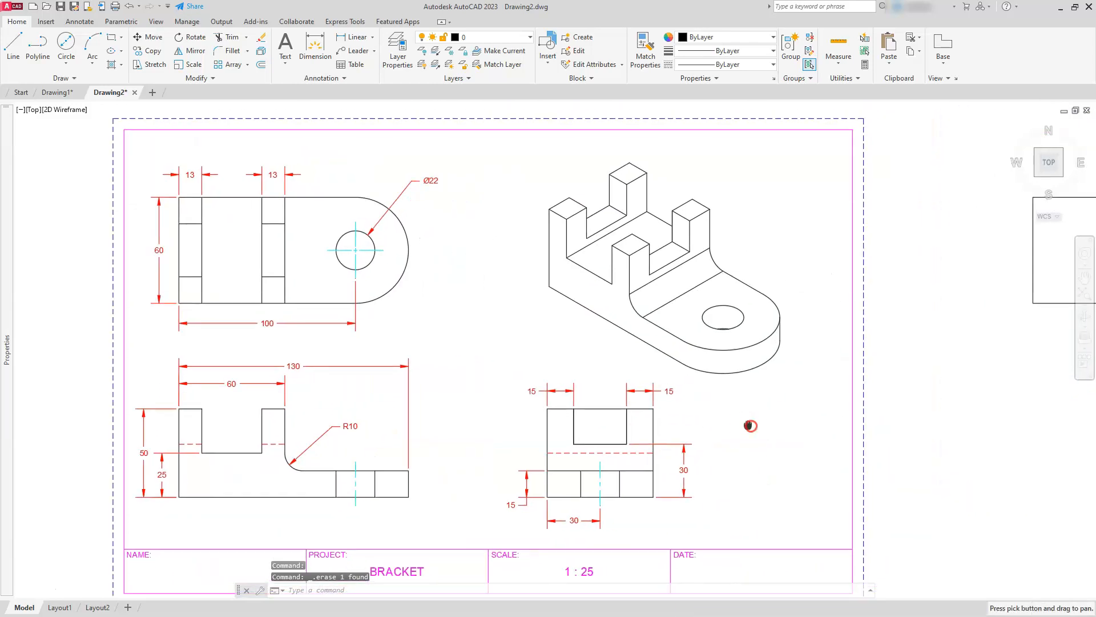
key(Delete)
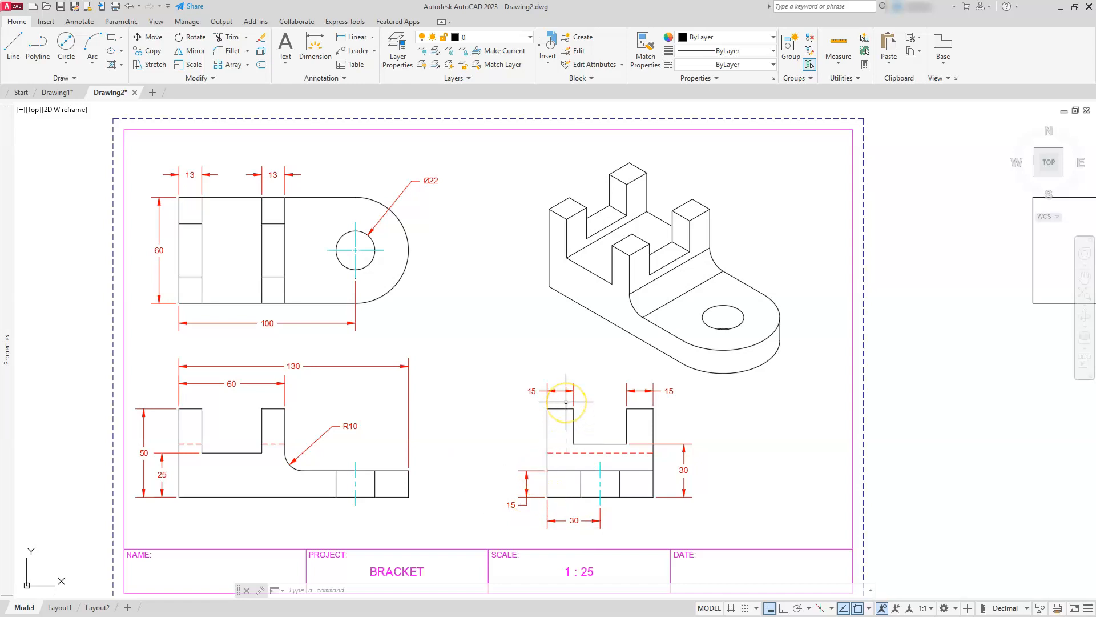
key(Escape)
key(Escape)
key(Escape)
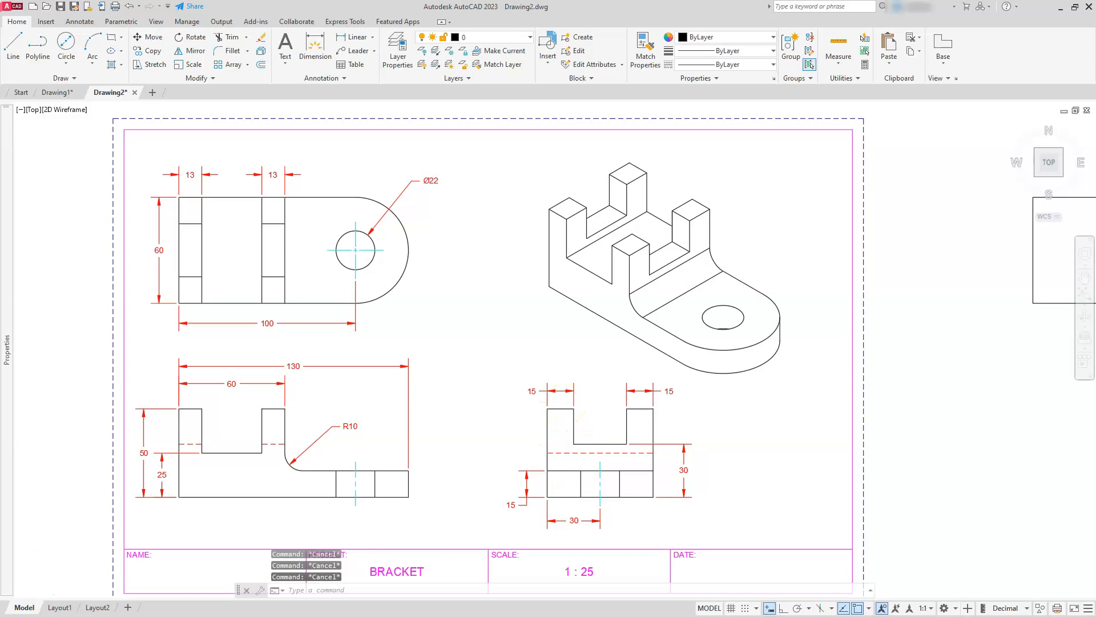
Step: Draw a 60 by 60 square in the empty area outside the sheet, below the copied plan outline
scroll(656, 398, down, 4)
scroll(851, 335, up, 6)
middle_drag(621, 428, 751, 336)
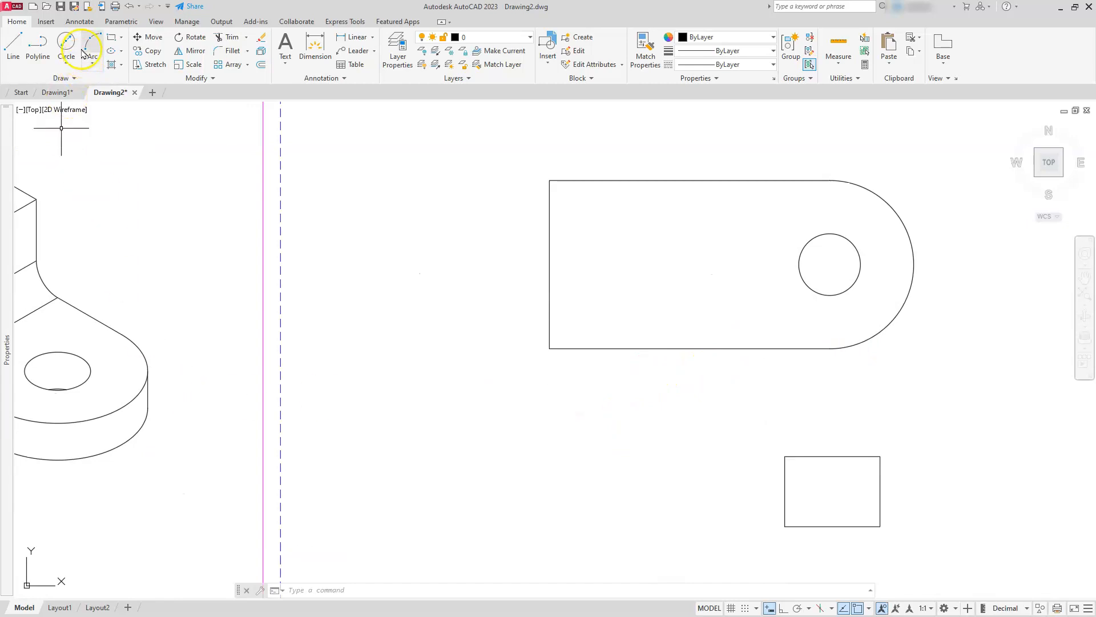
click(111, 41)
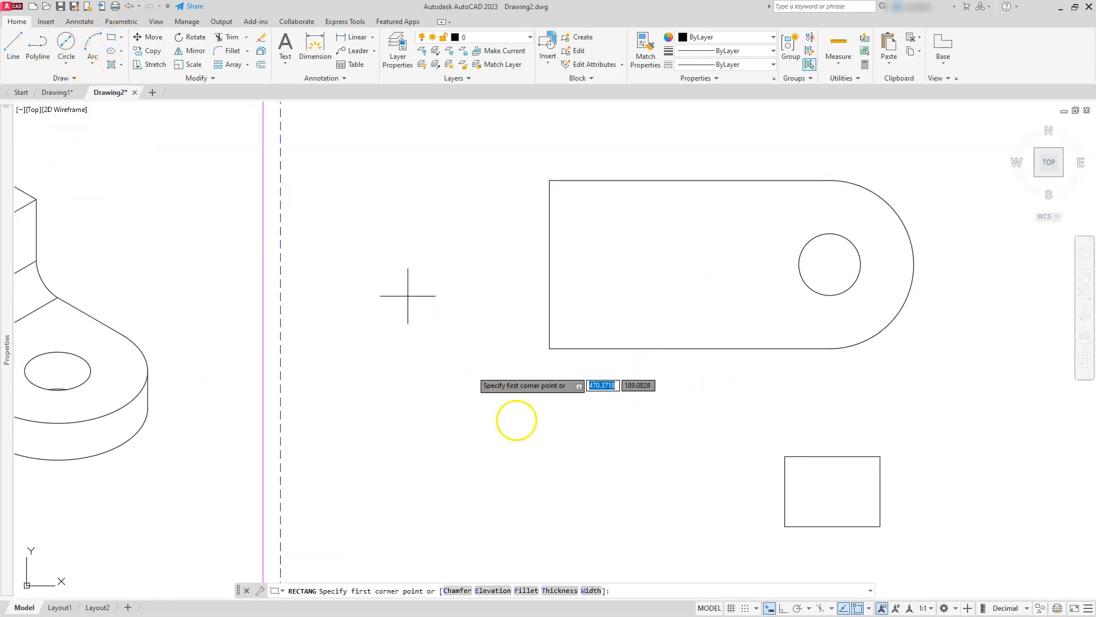
click(512, 515)
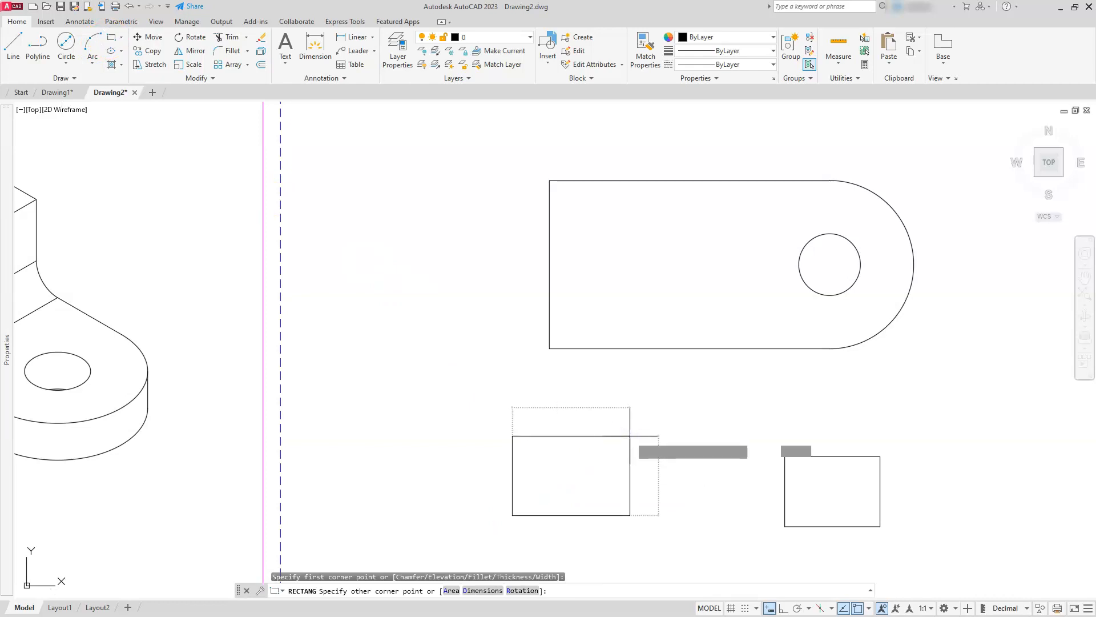
key(Return)
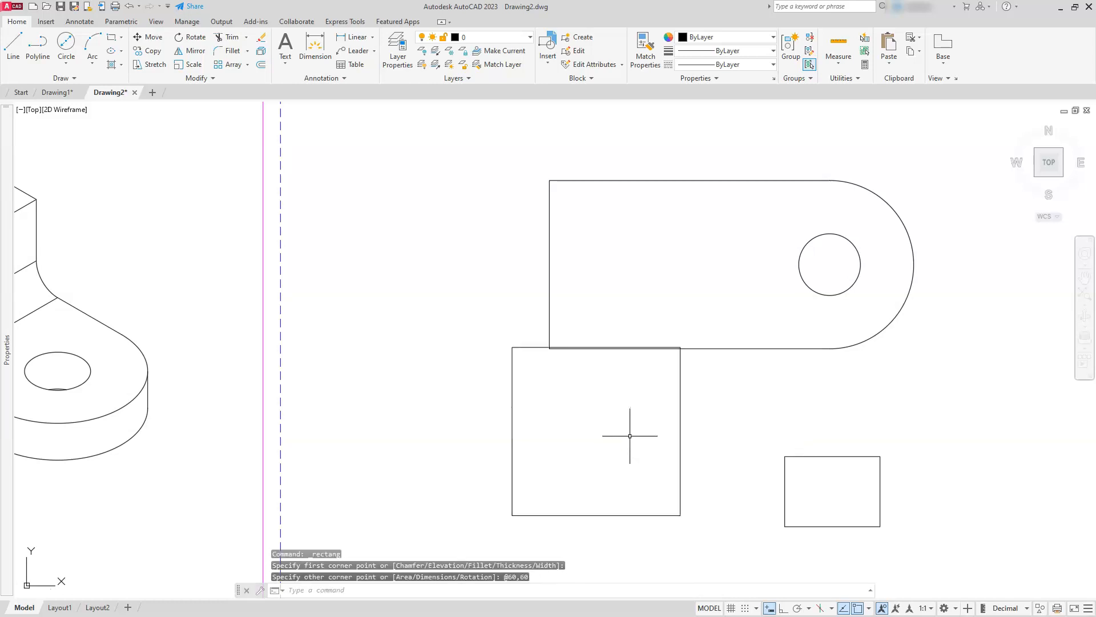
key(Escape)
key(Escape)
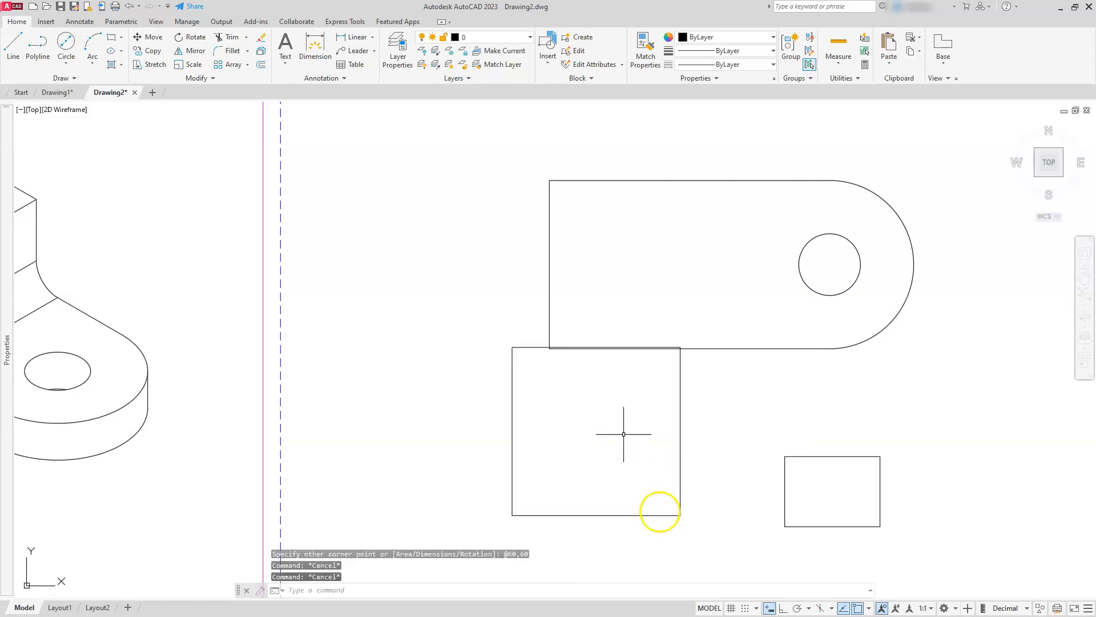
Step: Move the 60 by 60 square down so it sits clear of the copied plan outline
text(m)
key(Return)
click(679, 441)
click(658, 478)
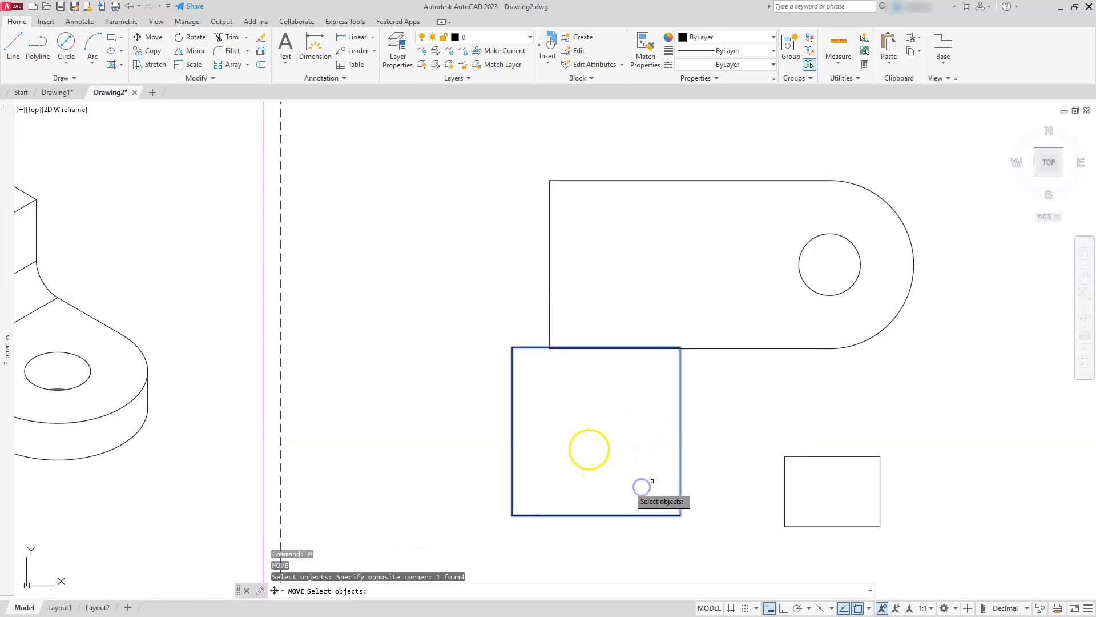
key(Return)
click(575, 413)
click(578, 475)
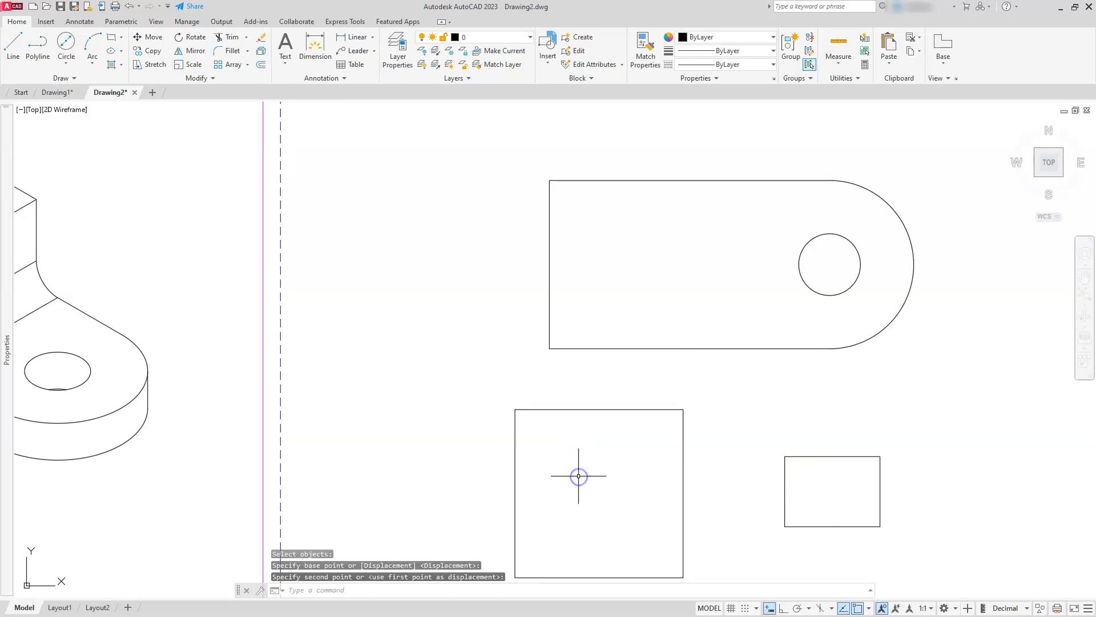
key(Escape)
key(Escape)
Step: Check that the square and both copied notch rectangles each select as a single closed object
scroll(526, 367, down, 5)
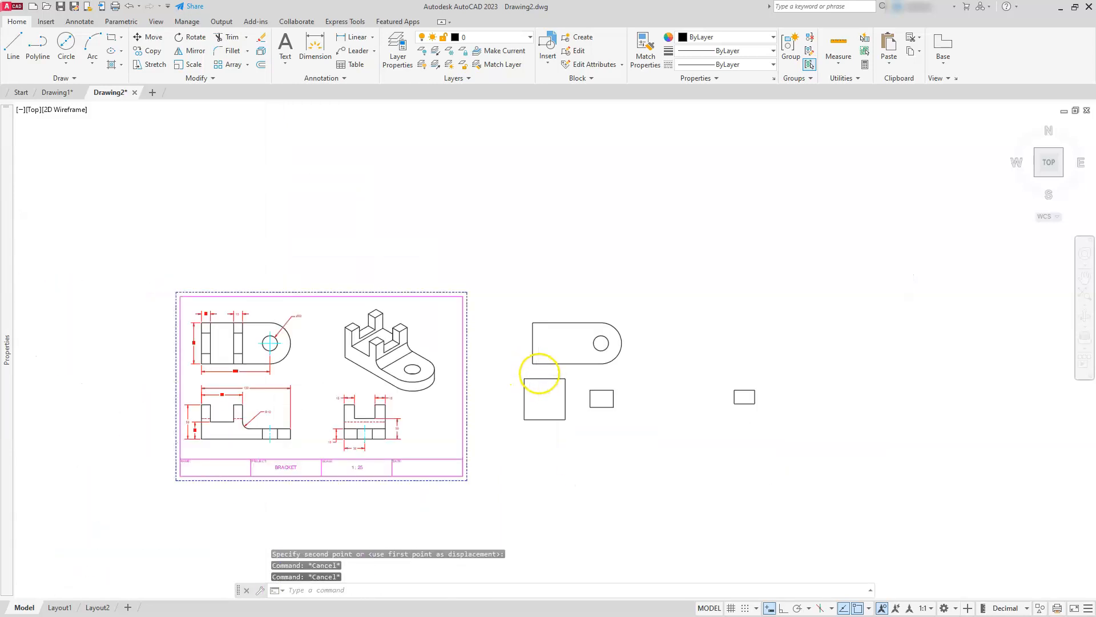
scroll(539, 372, up, 2)
click(566, 395)
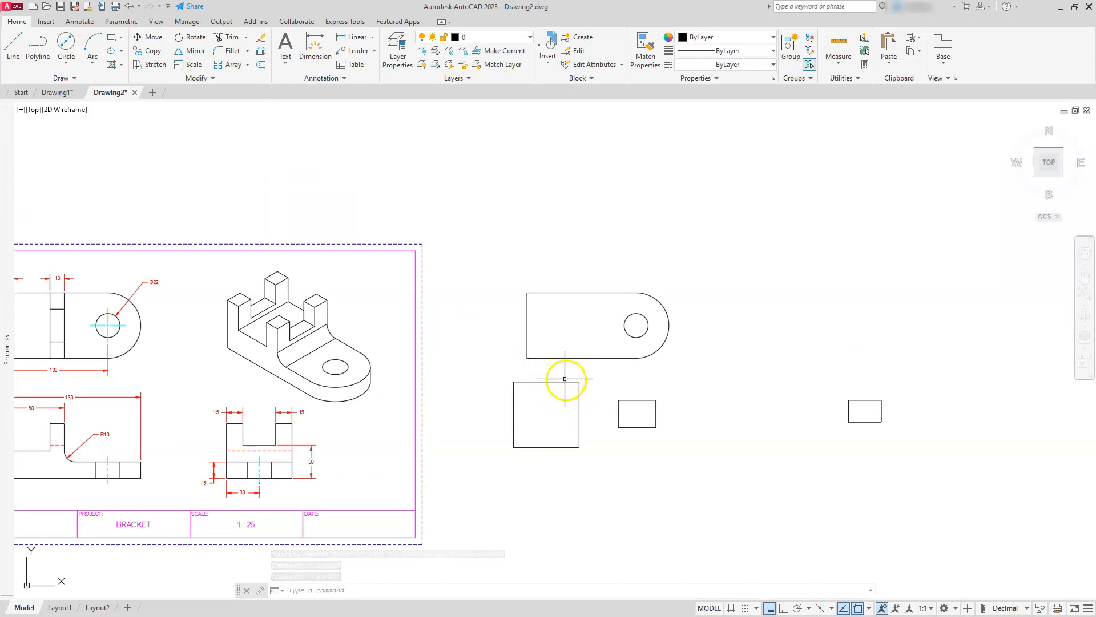
click(568, 382)
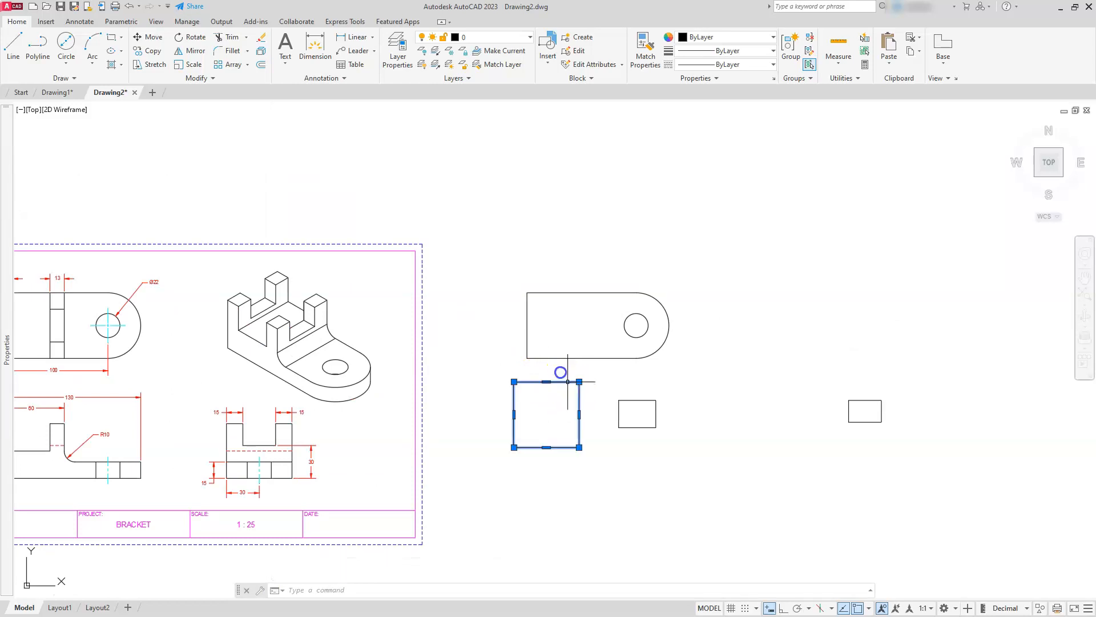
click(631, 397)
click(617, 416)
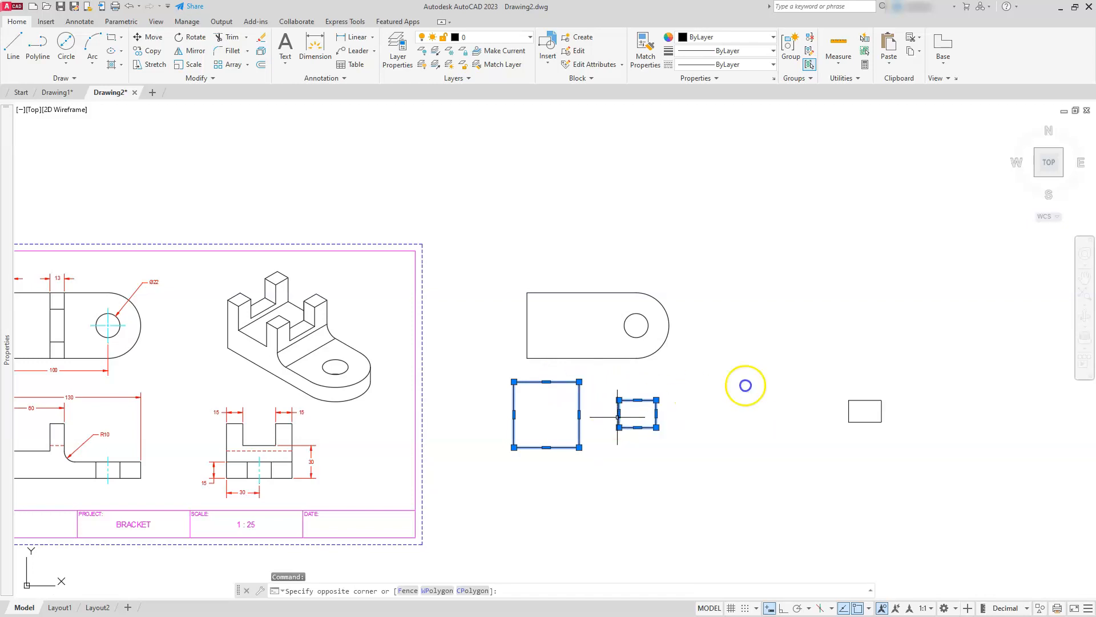
click(883, 382)
click(861, 410)
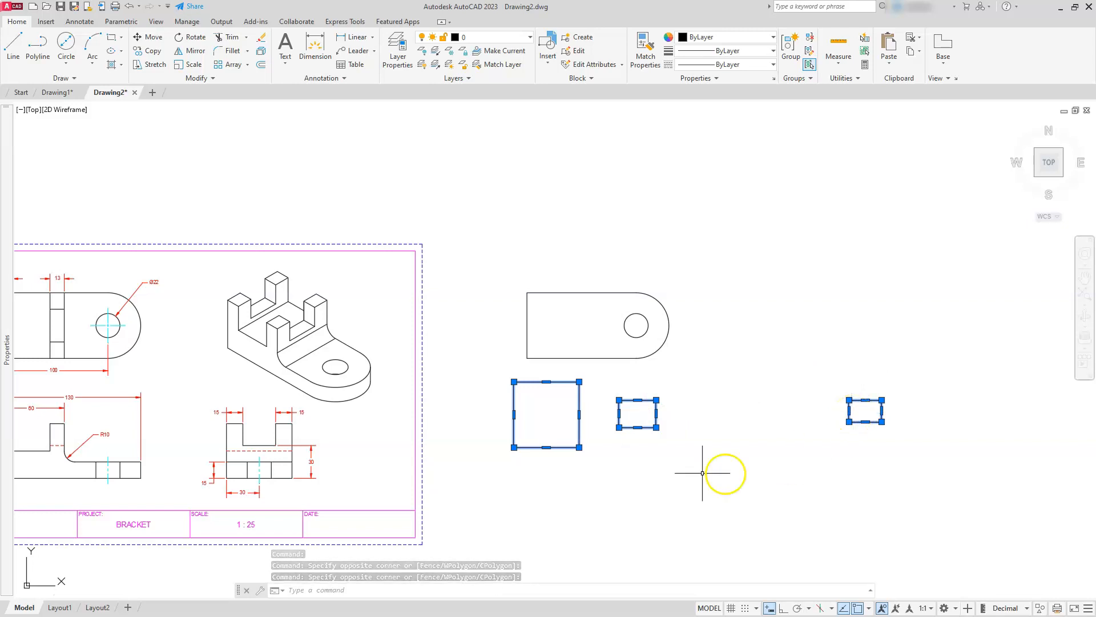
key(Escape)
key(Escape)
key(Escape)
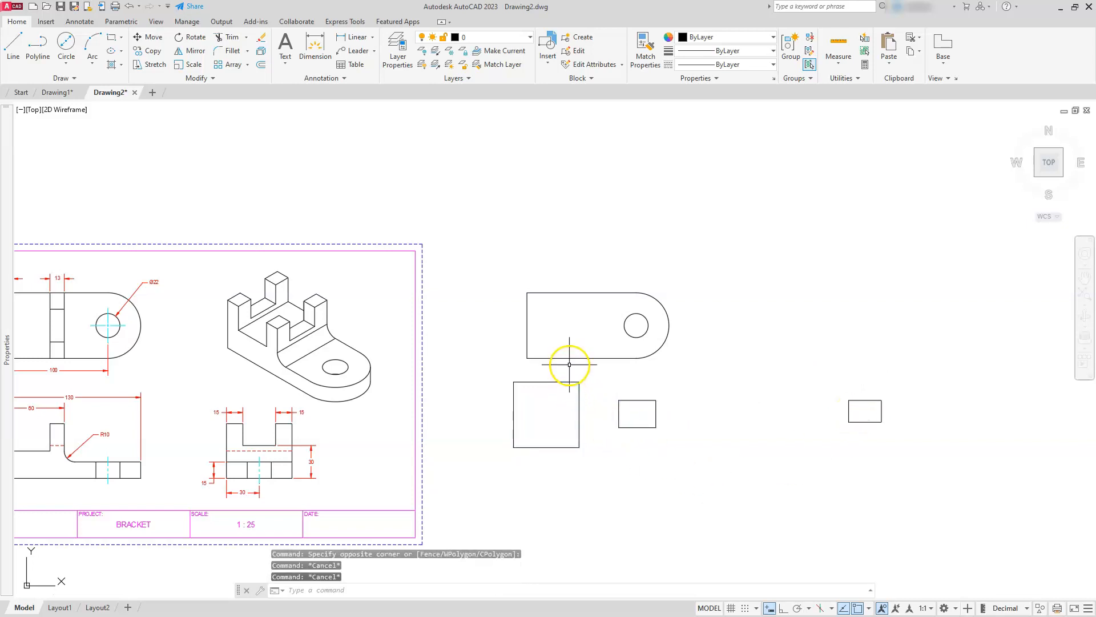
Step: Join the three lines and the end arc of the copied plan outline into one polyline
click(569, 364)
click(545, 337)
click(549, 264)
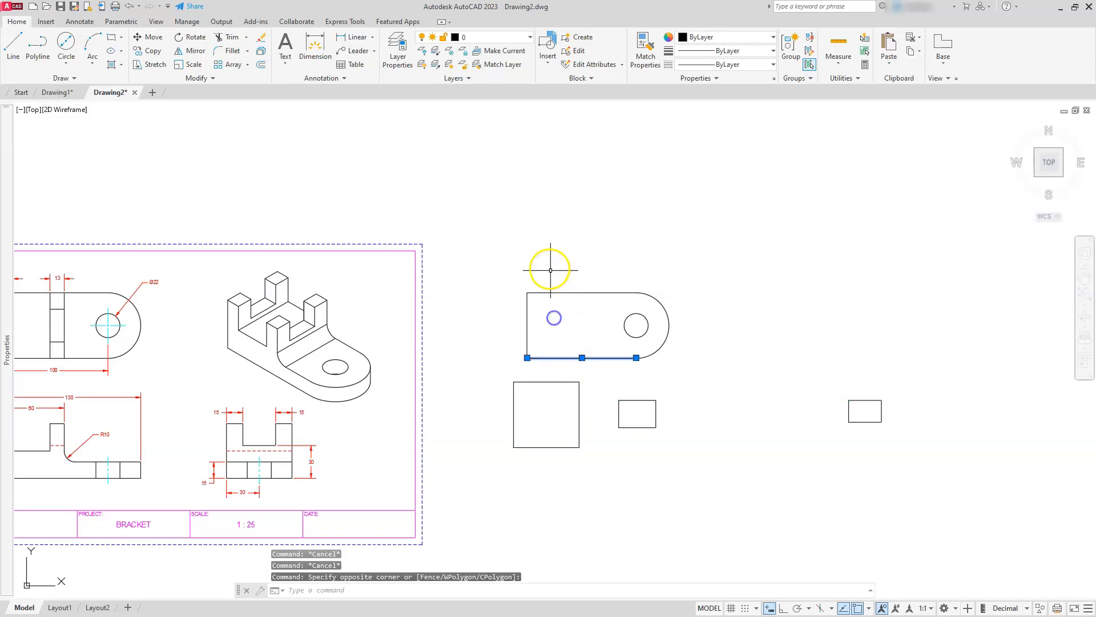
click(497, 355)
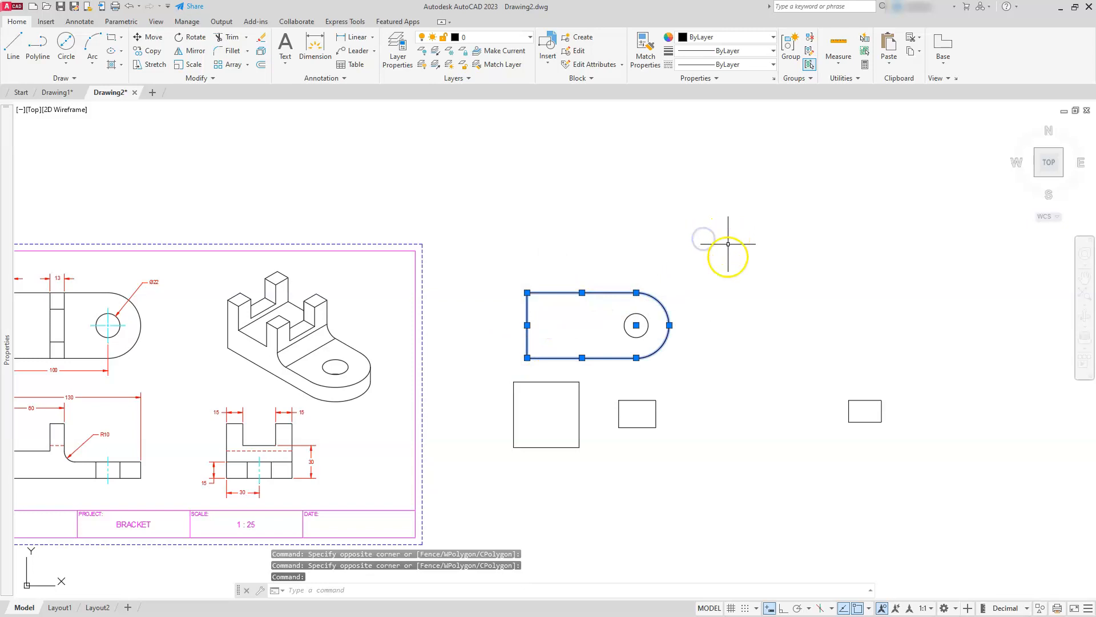
text(J)
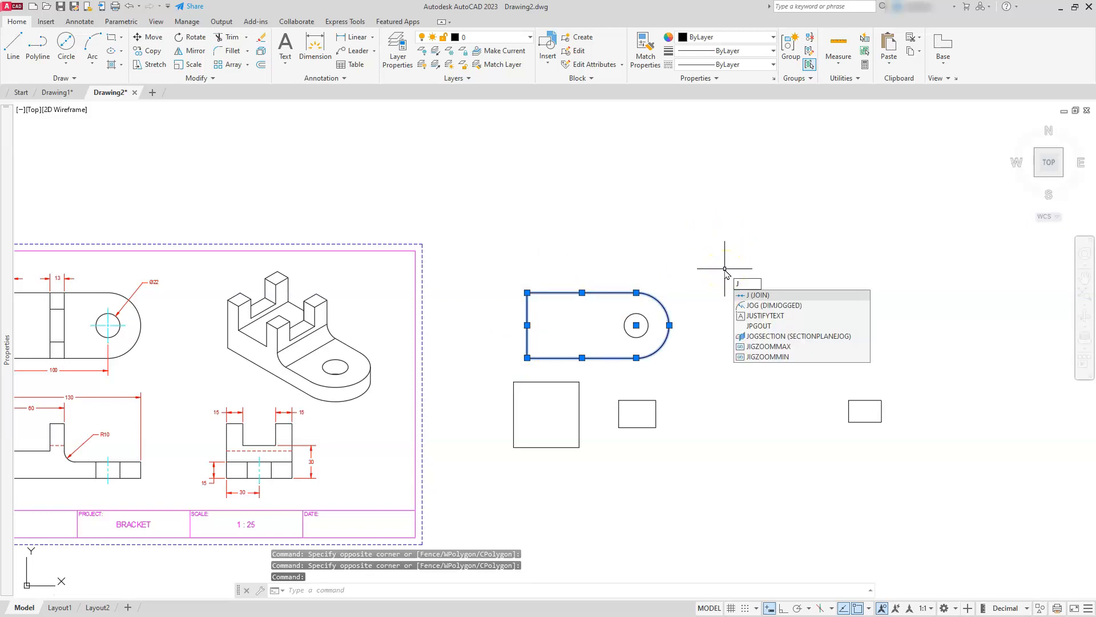
key(Return)
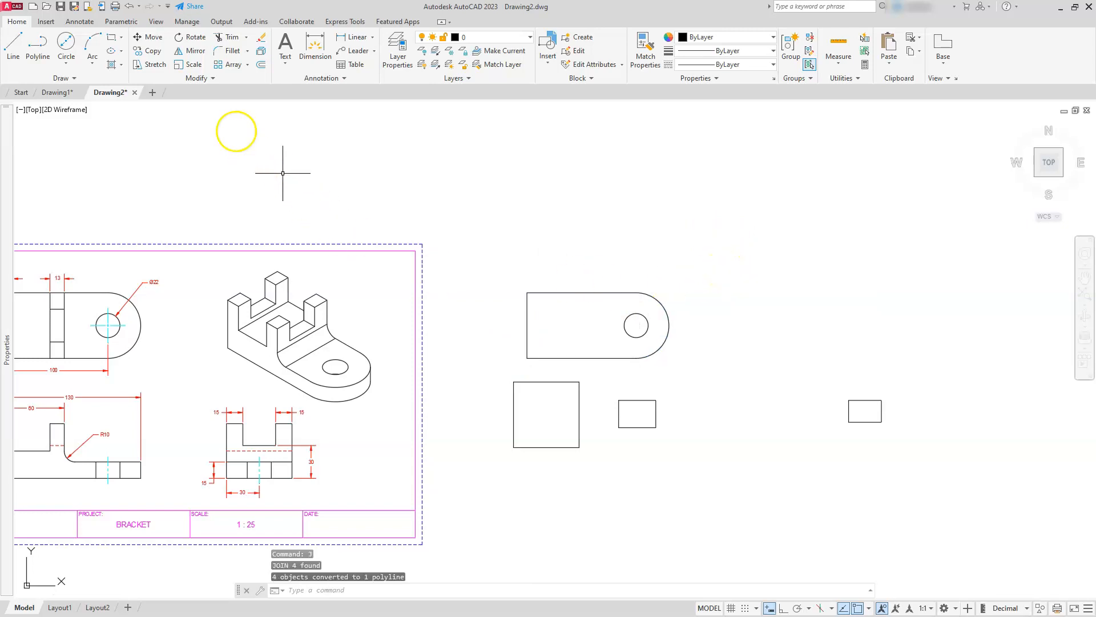
click(208, 80)
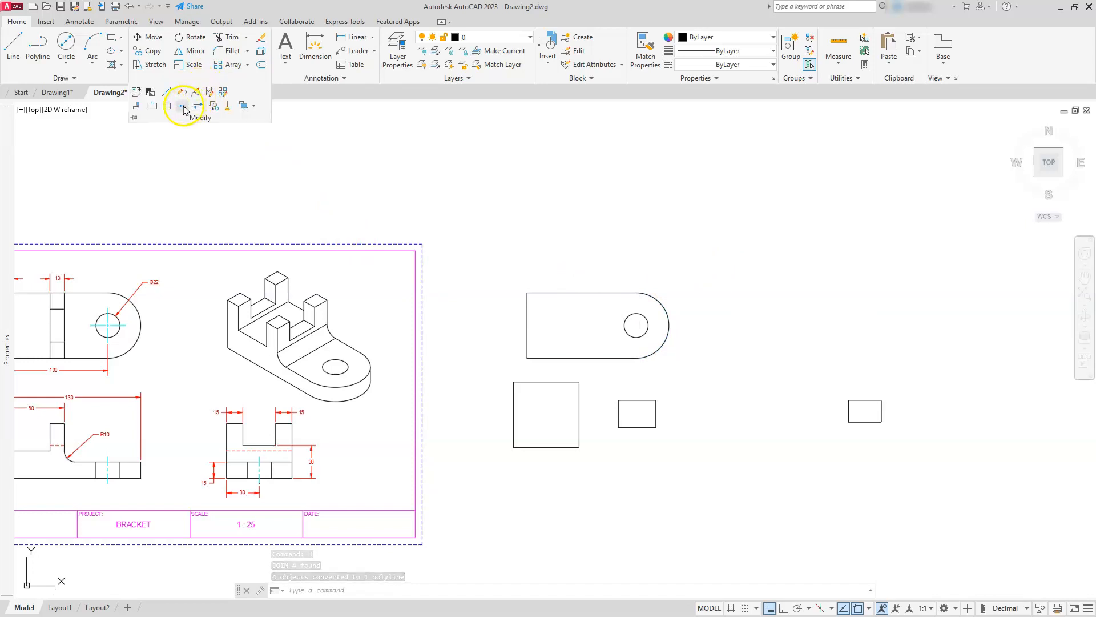
click(509, 318)
key(Escape)
key(Escape)
key(Escape)
Step: Check that the joined plan outline selects as one object
click(562, 296)
click(555, 284)
click(688, 280)
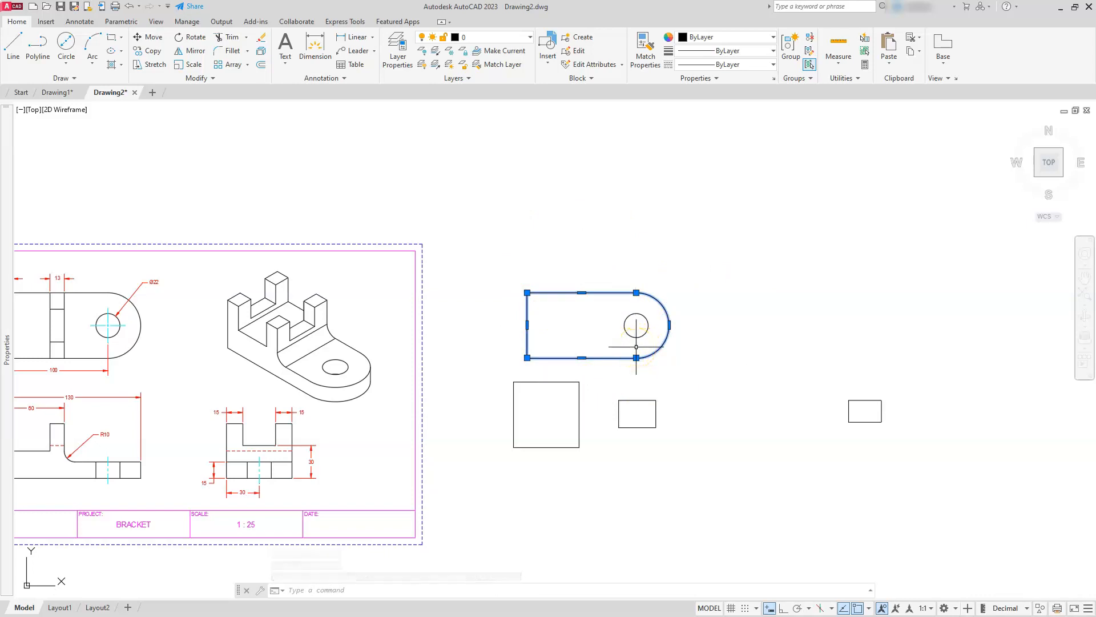
key(Escape)
key(Escape)
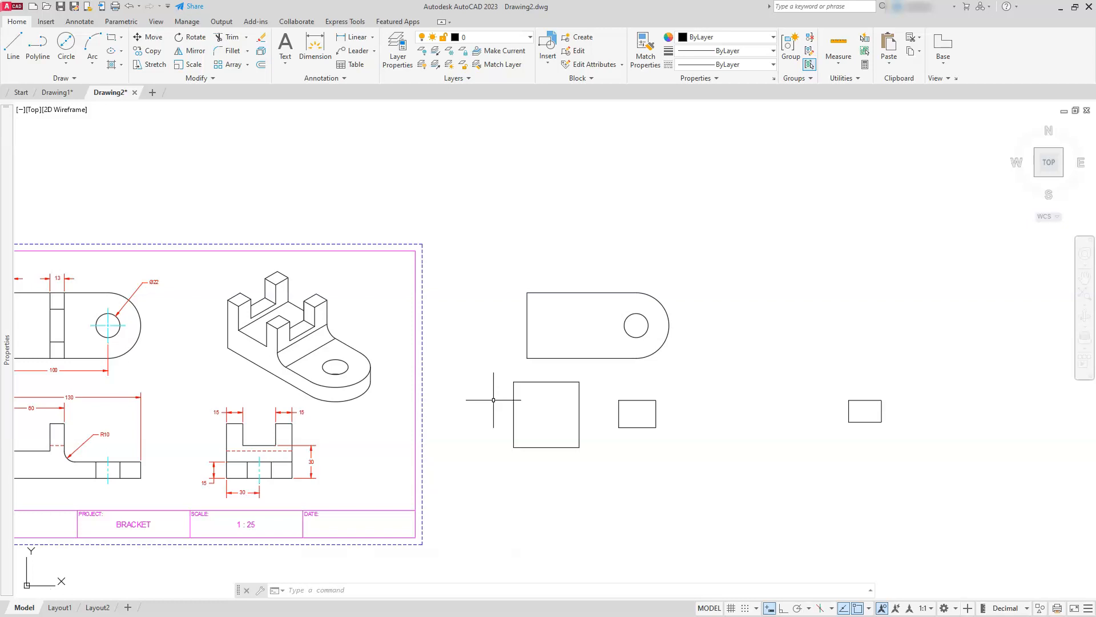
Step: Cut the plan outline, its hole, the square and both notch rectangles outside the sheet to the clipboard
click(947, 232)
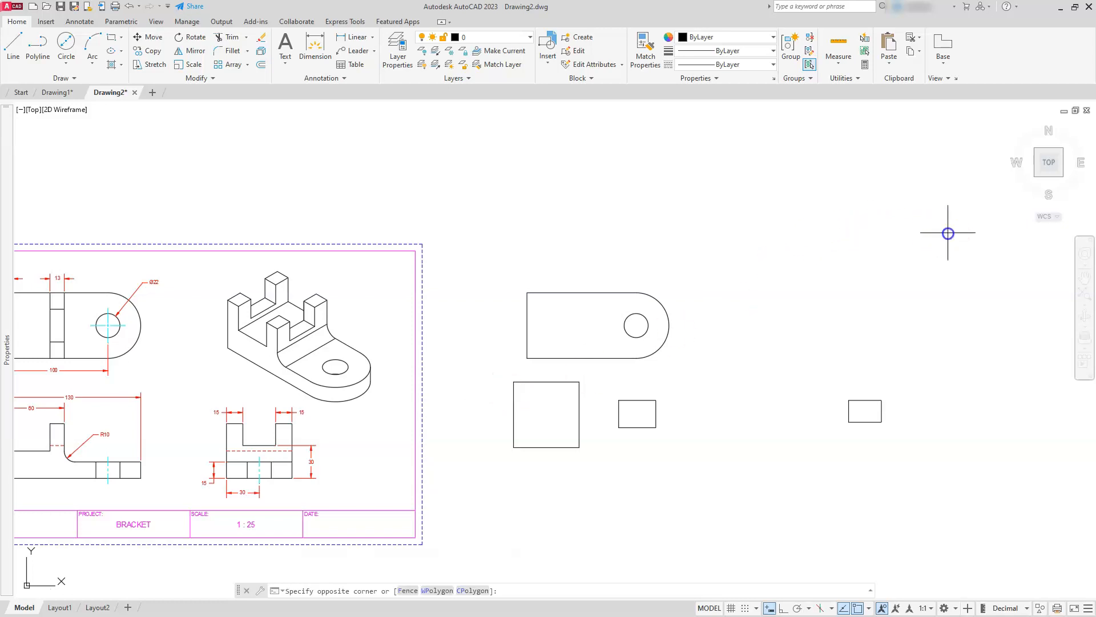
click(503, 533)
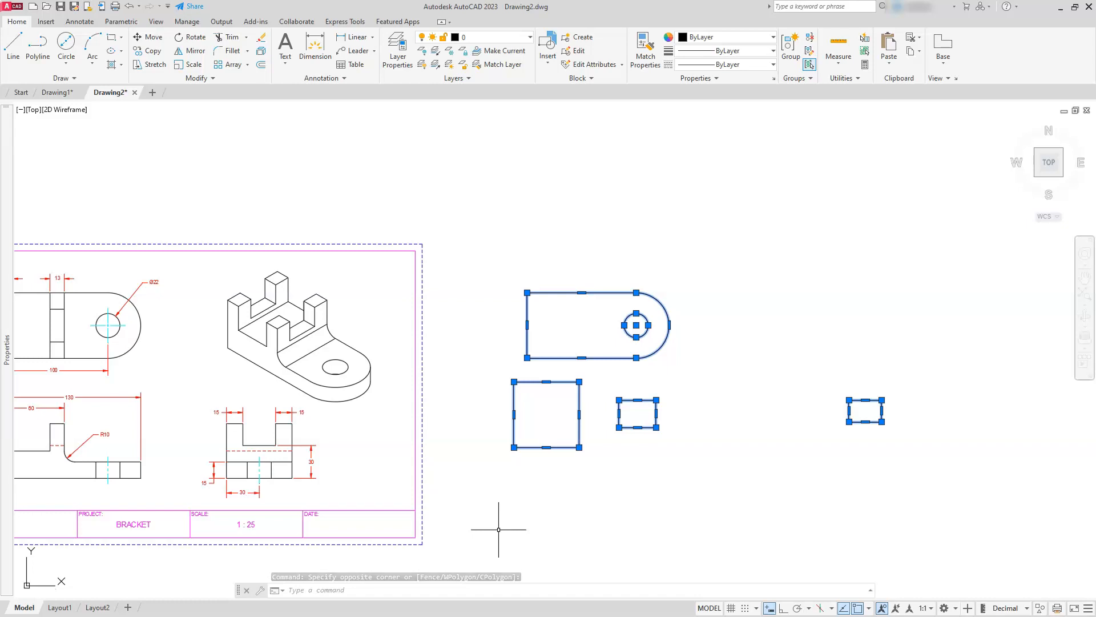
key(ctrl+x)
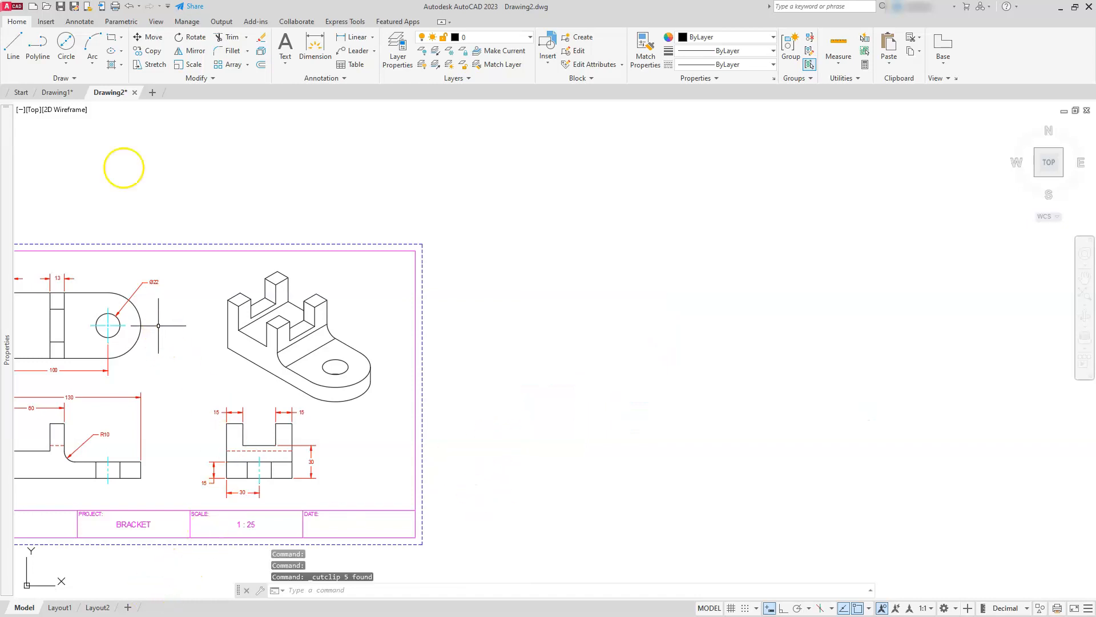
Step: Paste the cut profiles near the origin of a new drawing with its grid turned off
click(154, 93)
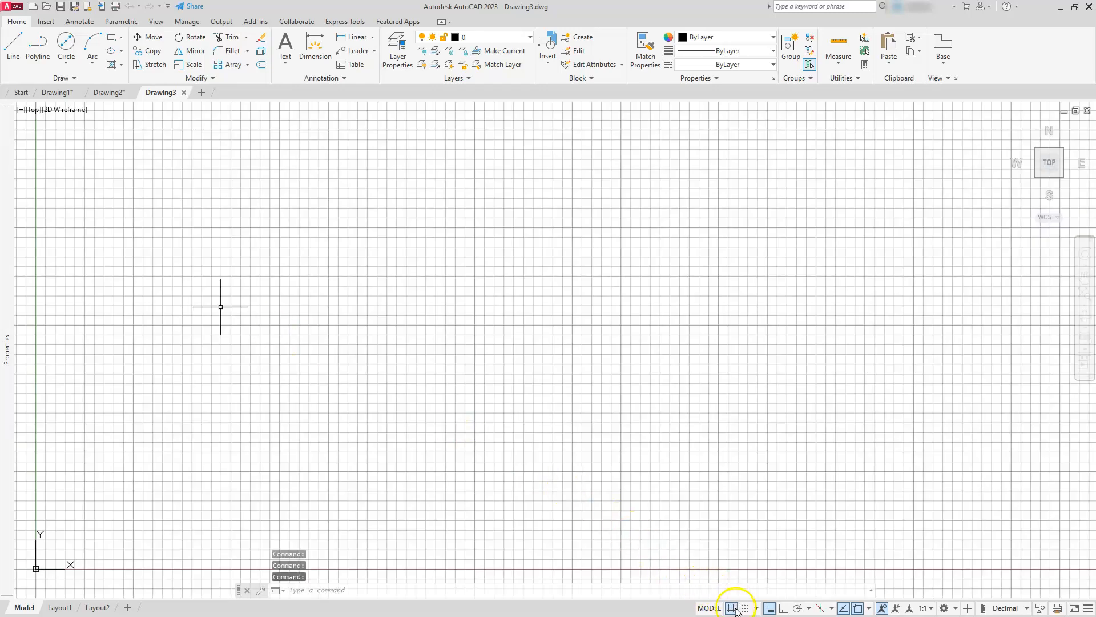
click(731, 608)
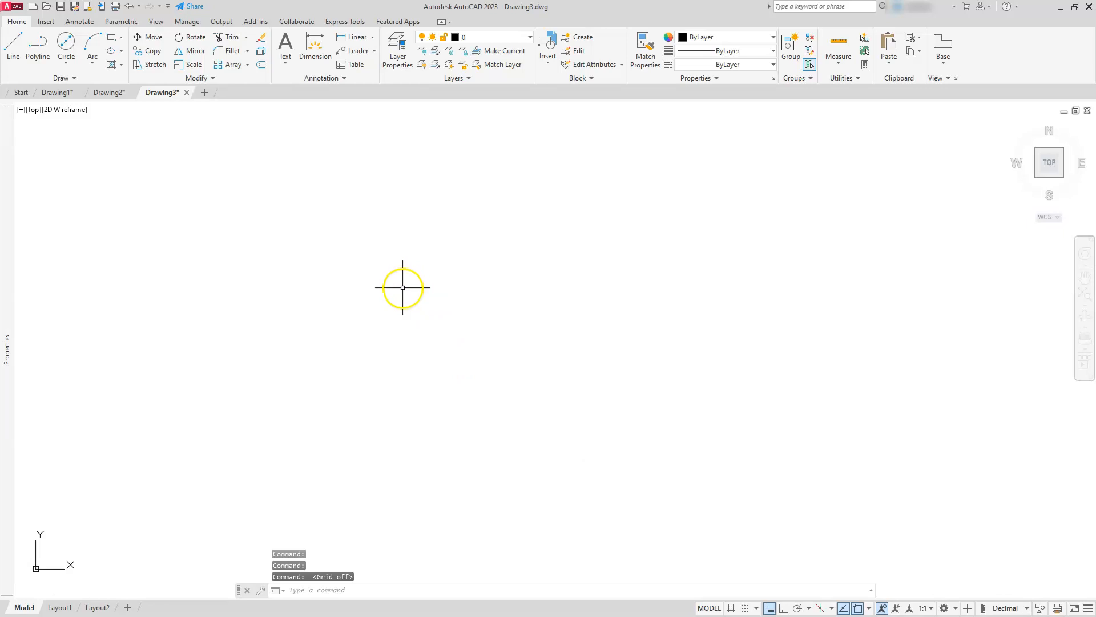
key(ctrl+v)
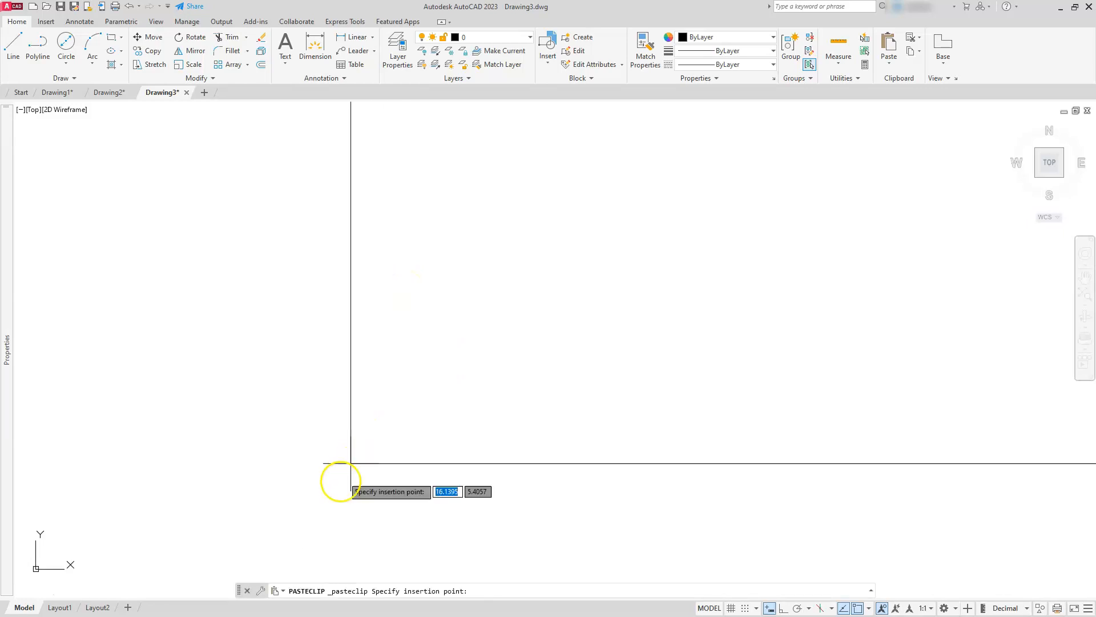
click(266, 510)
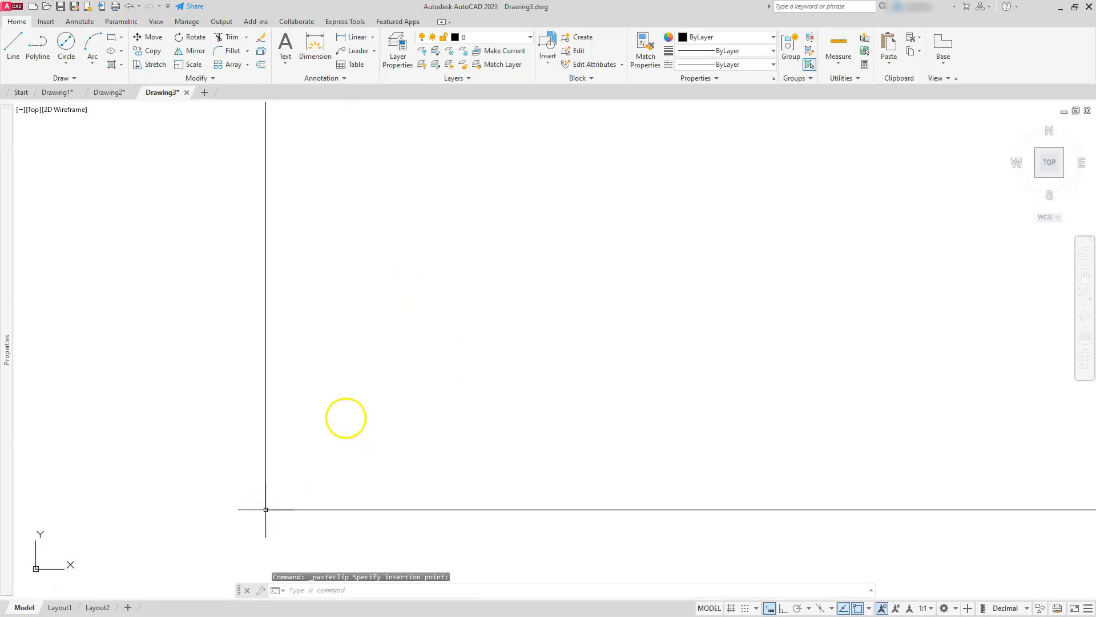
scroll(346, 420, down, 10)
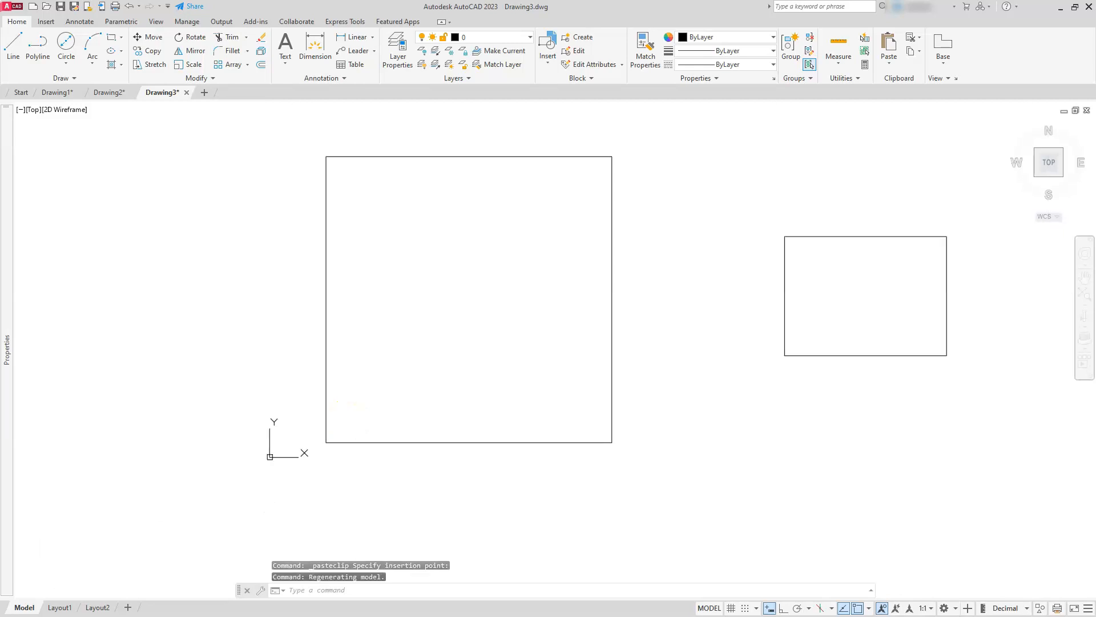
scroll(347, 421, up, 7)
click(359, 435)
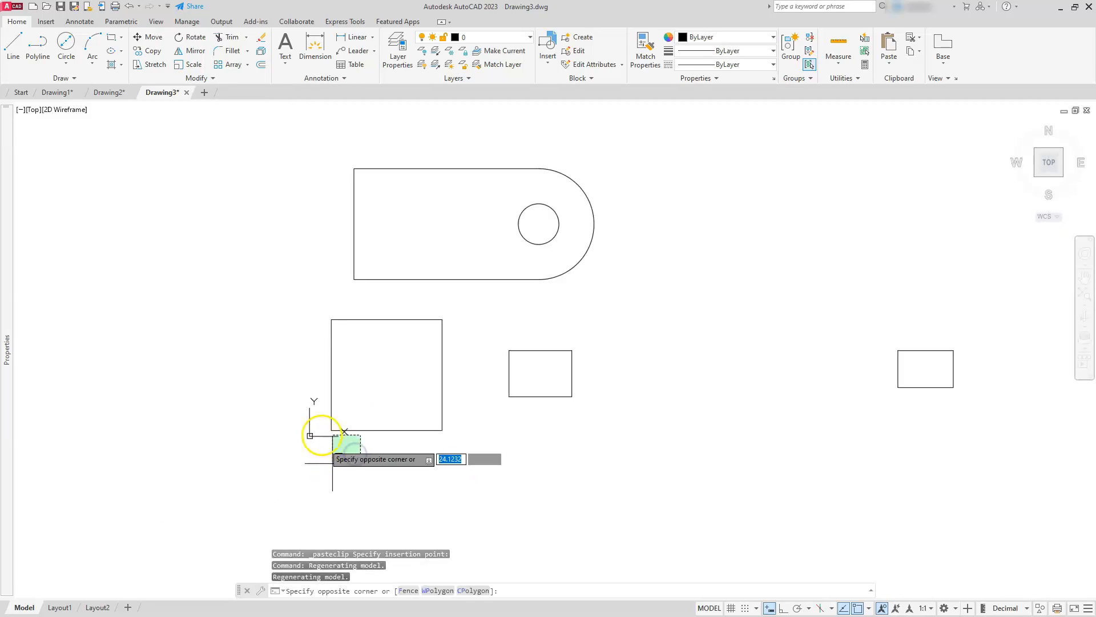
click(314, 394)
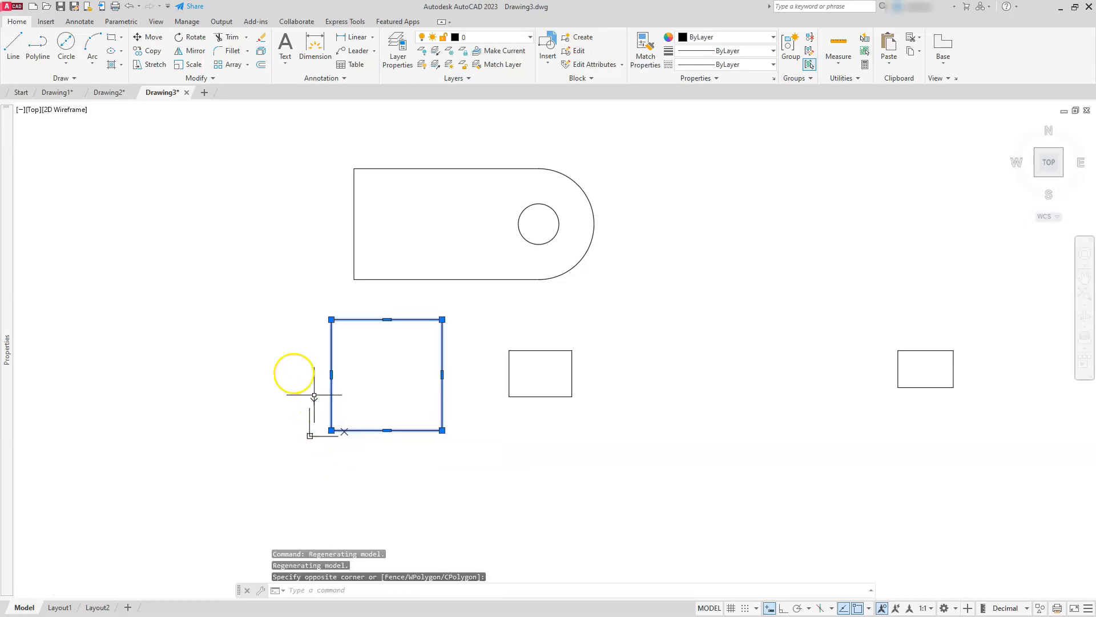
key(Escape)
key(Escape)
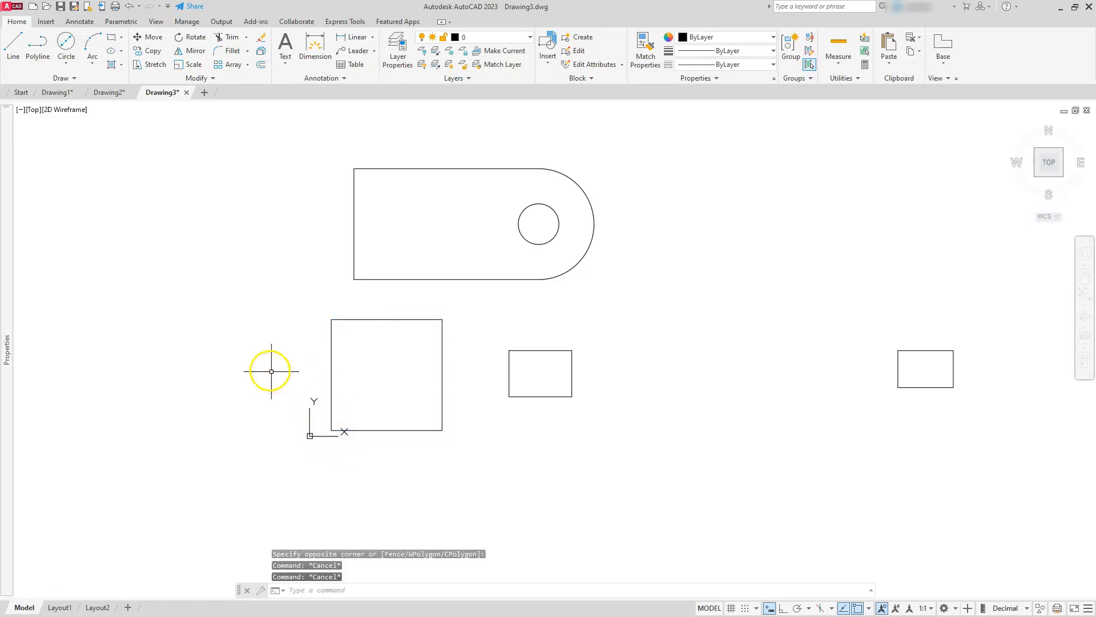
Step: Switch to the 3D Modeling workspace and view the profiles from the SW Isometric direction
click(957, 609)
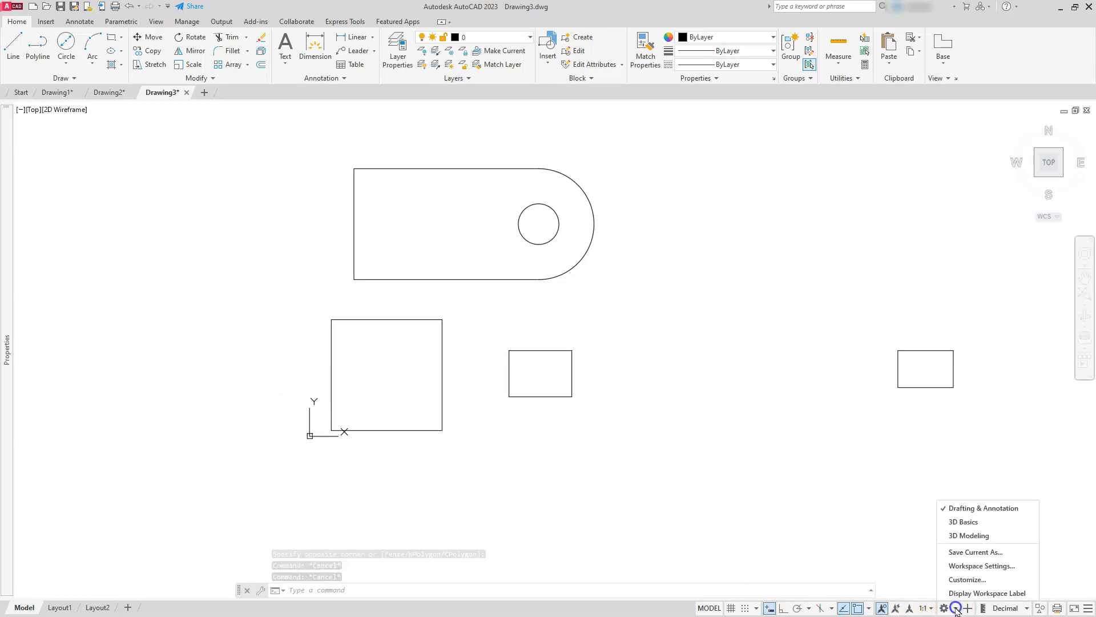
click(974, 534)
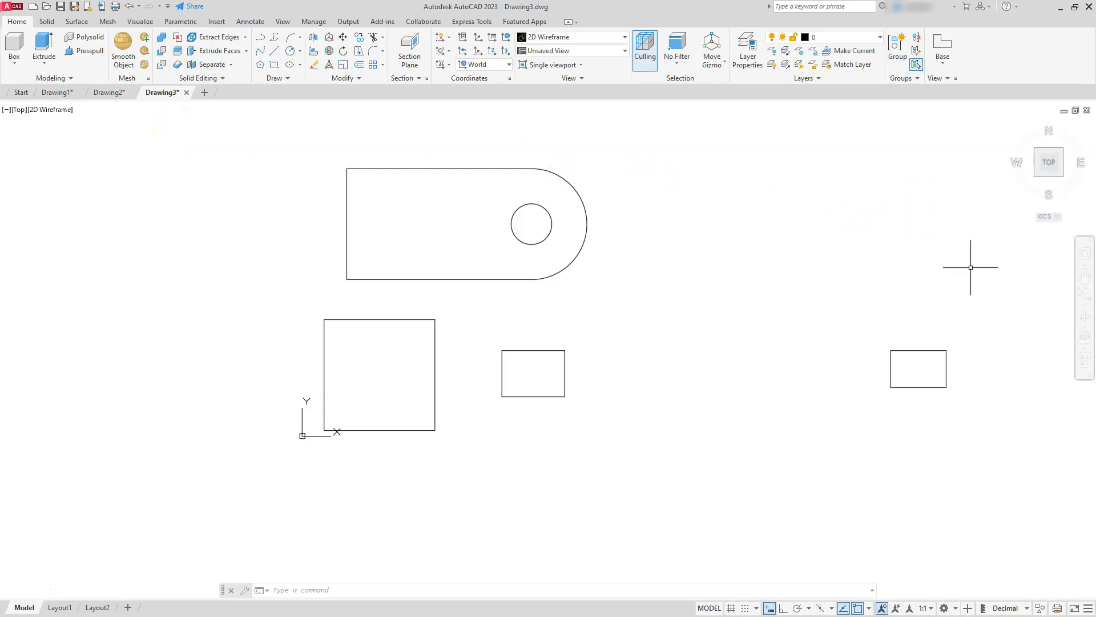
click(1036, 174)
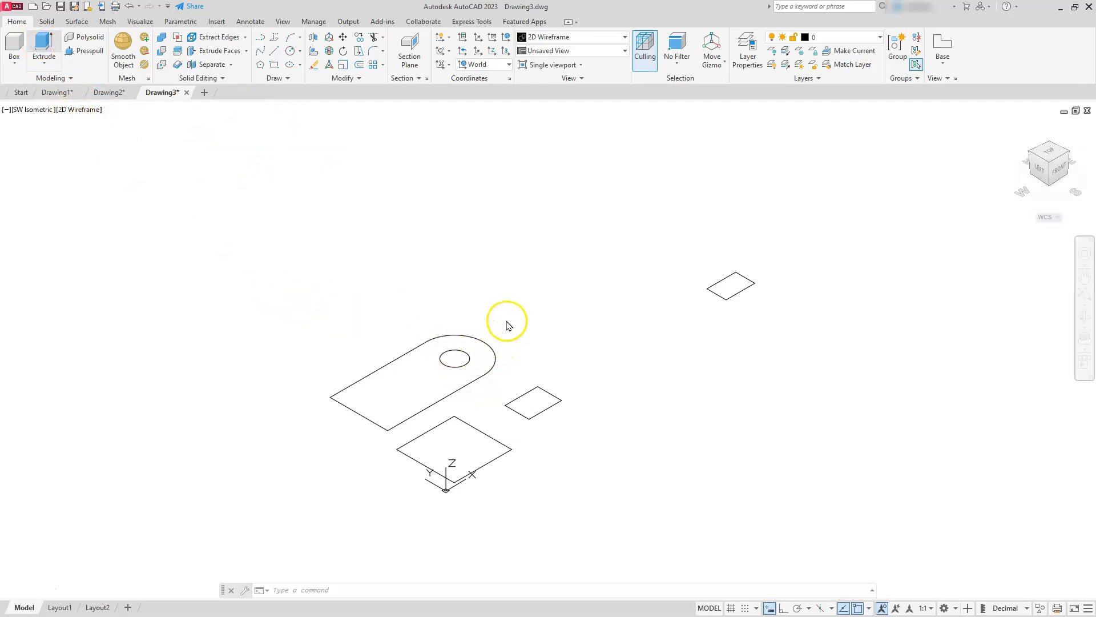
Step: Extrude the rounded plan outline and its hole circle together to a height of 15
click(490, 328)
click(434, 359)
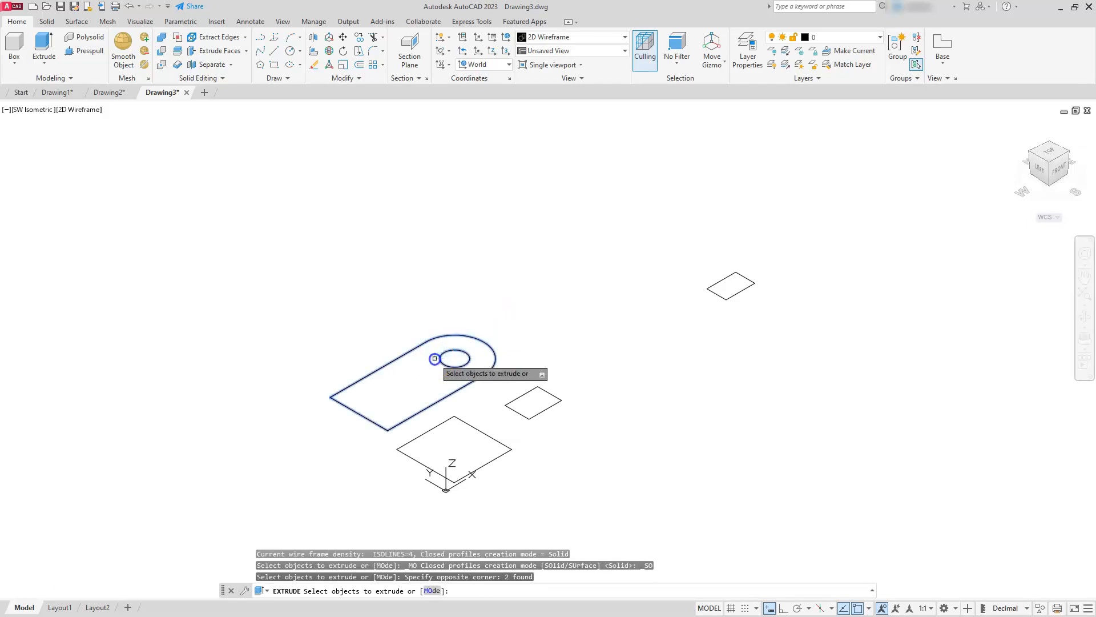
key(Return)
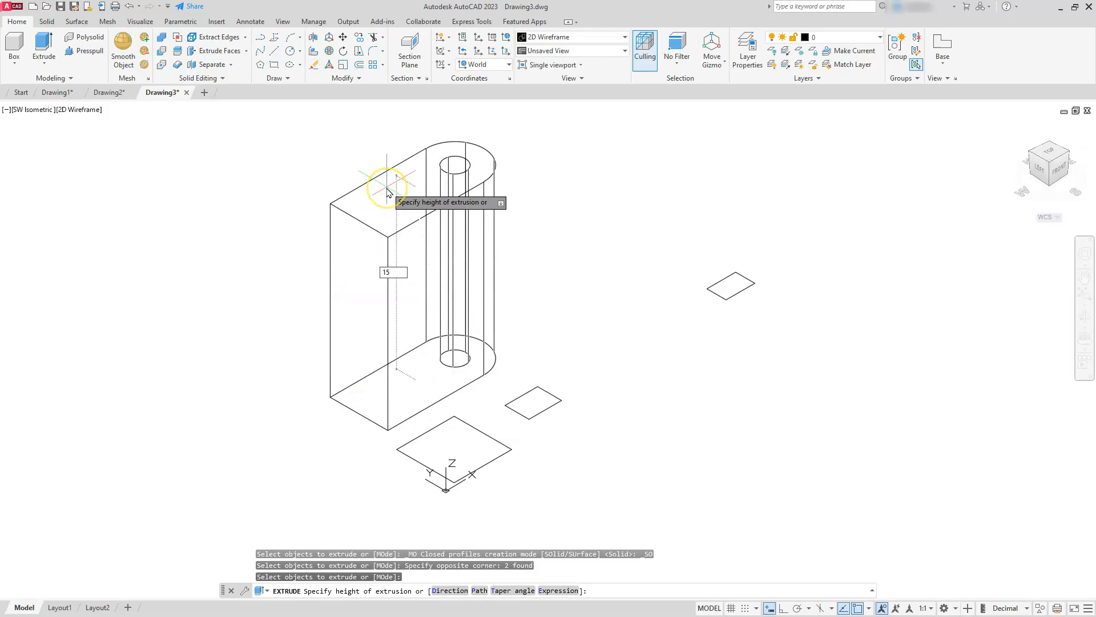
key(Return)
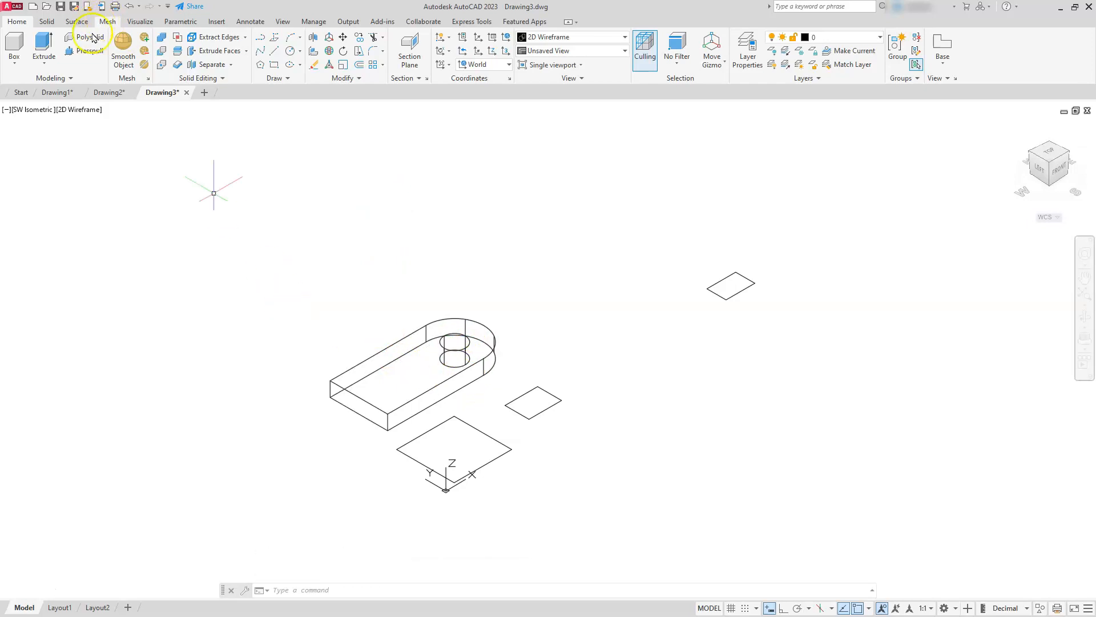
Step: Check the extruded base in the Shades of Gray visual style, and set the view to Wireframe
click(82, 110)
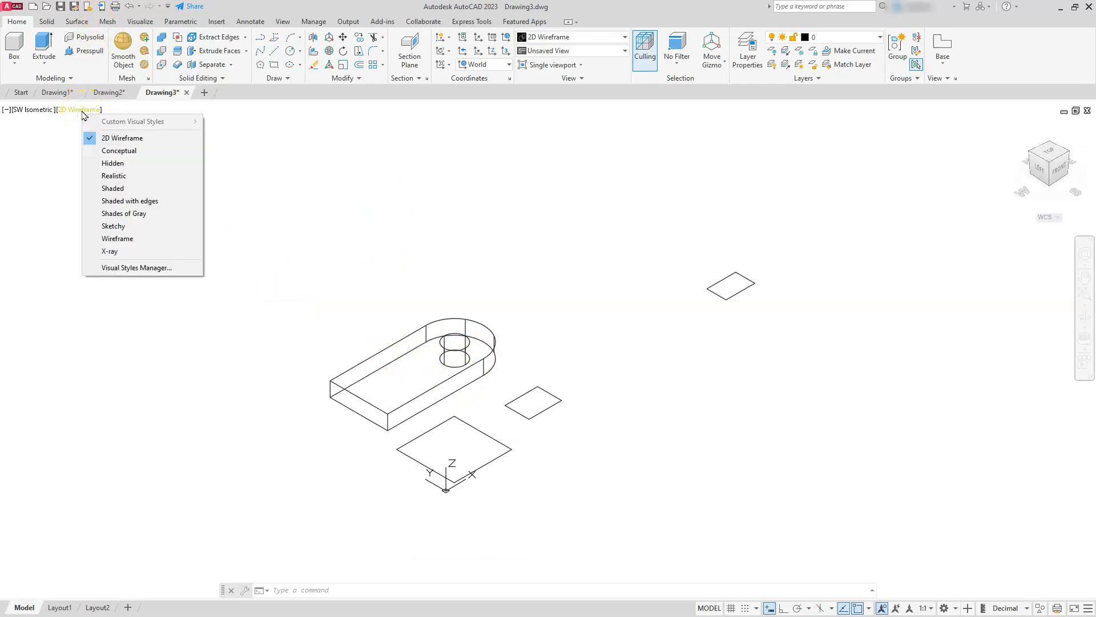
click(108, 213)
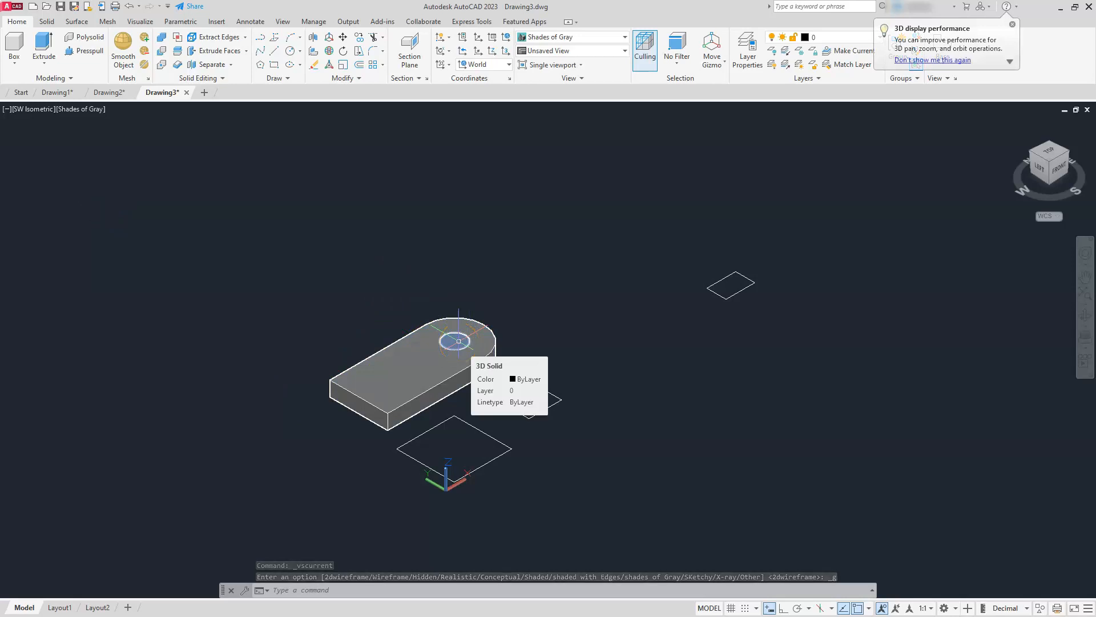
click(80, 112)
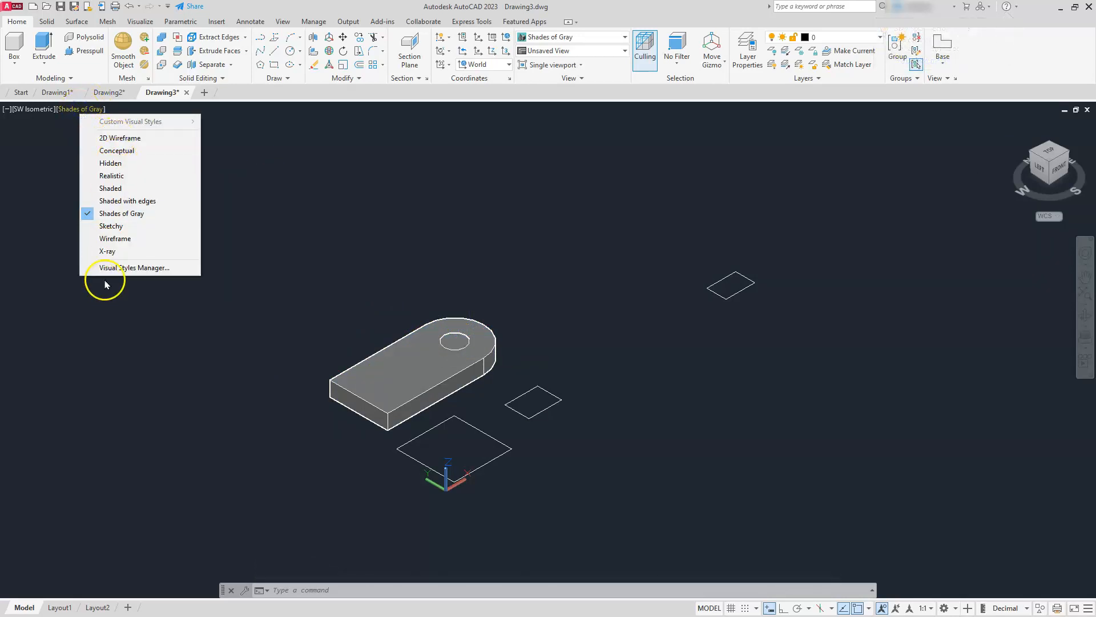
click(117, 239)
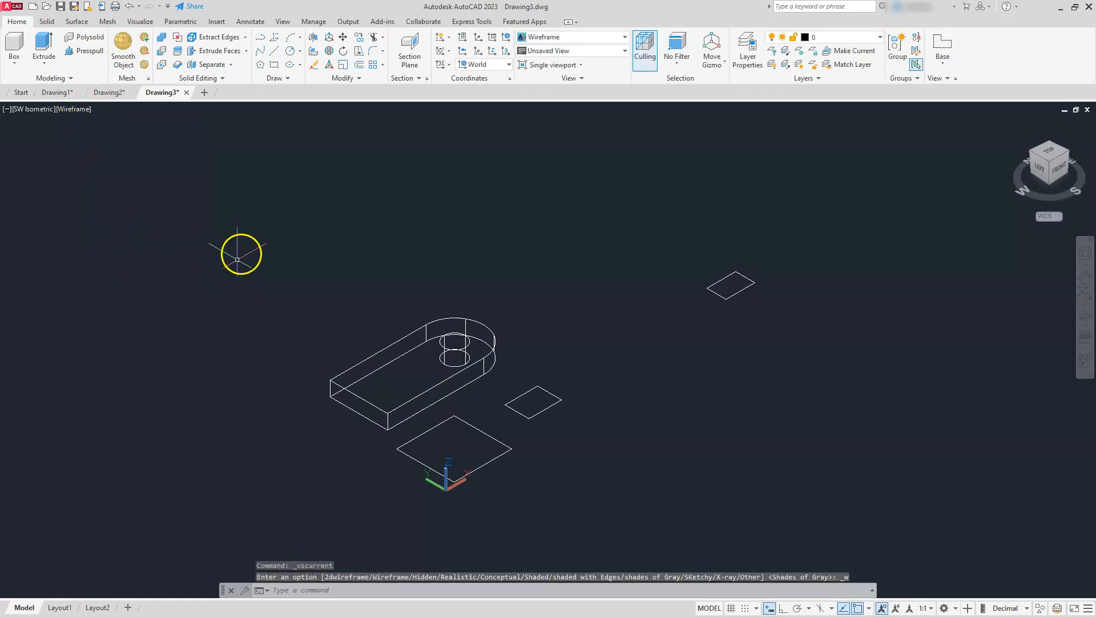
Step: Subtract the hole cylinder from the rounded base solid
click(163, 53)
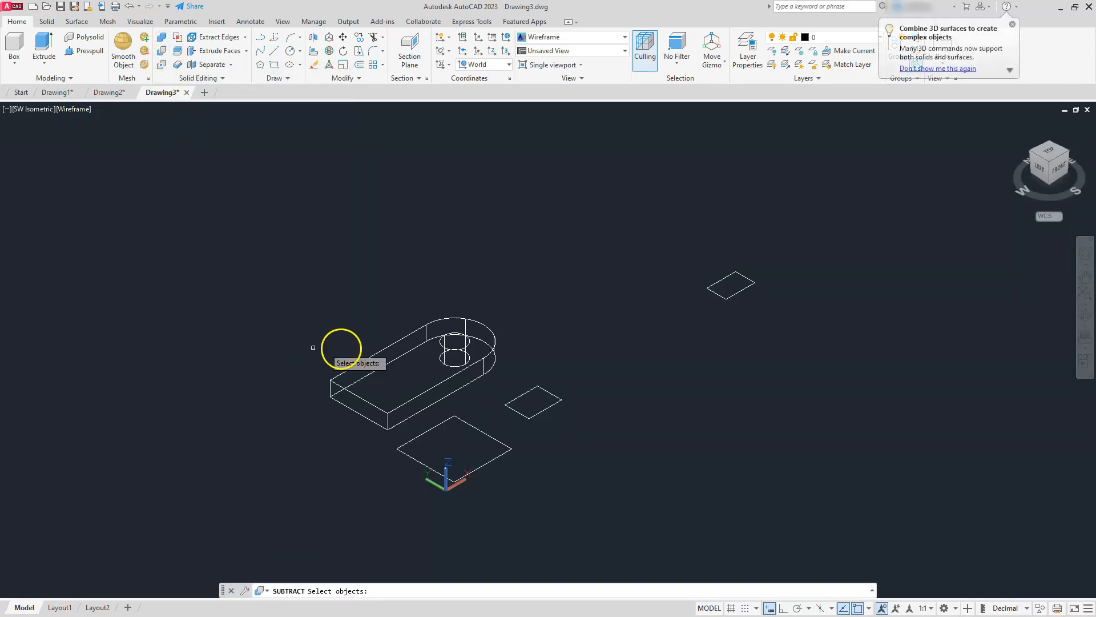
click(380, 349)
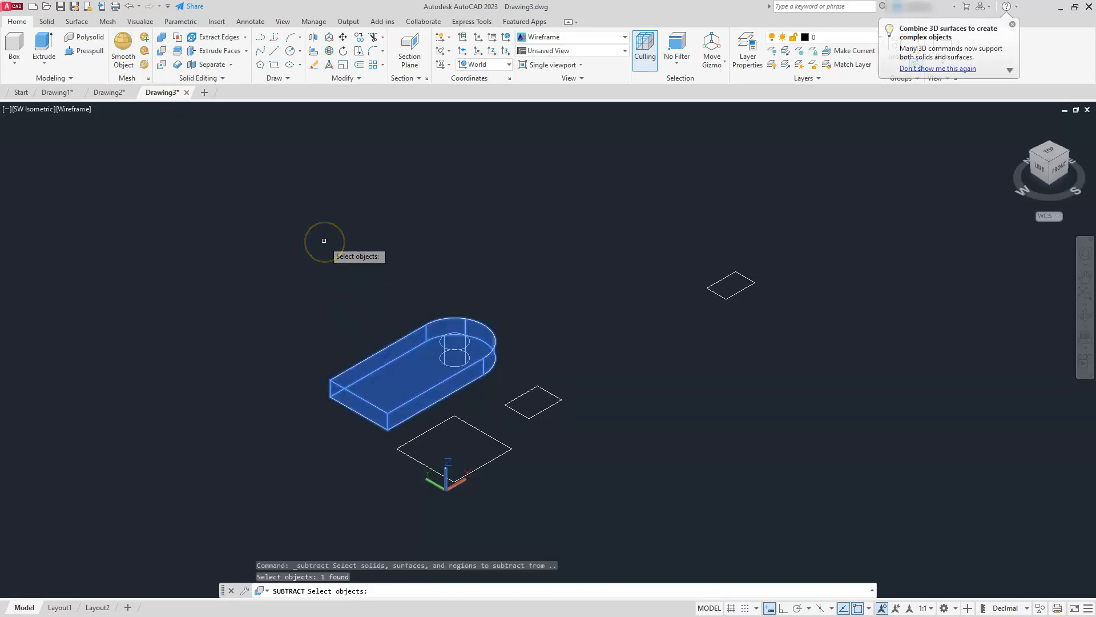
key(Return)
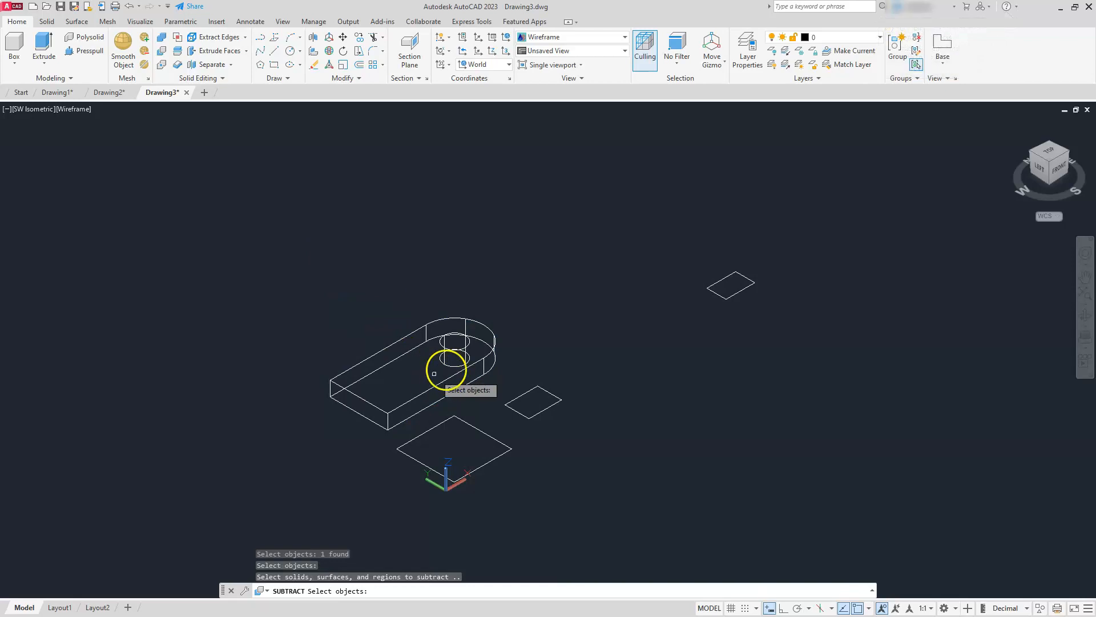
click(443, 341)
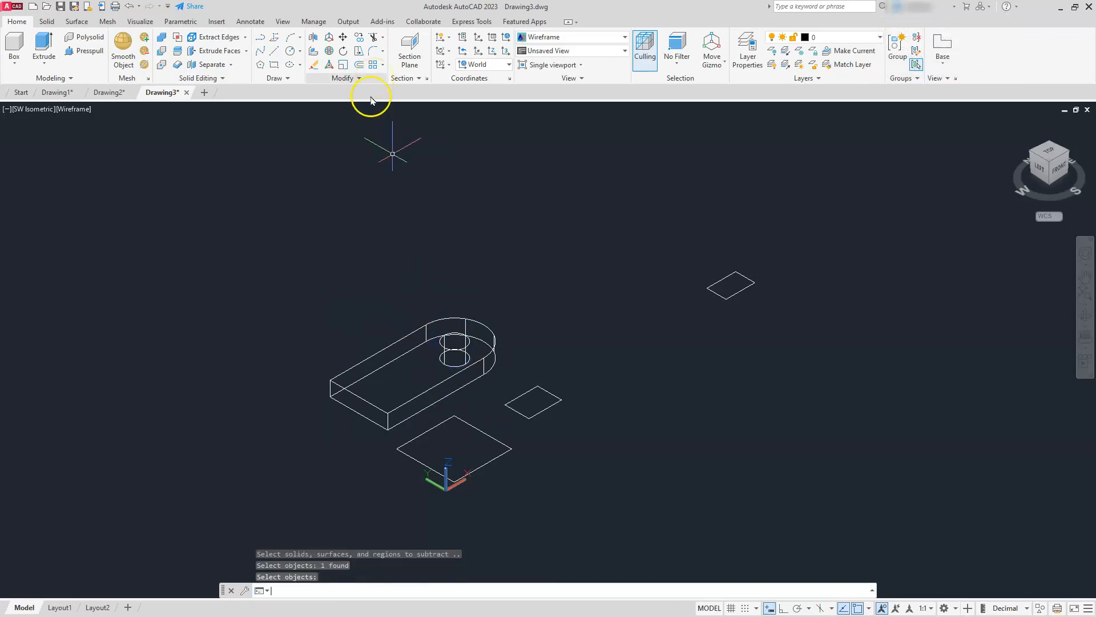
key(Return)
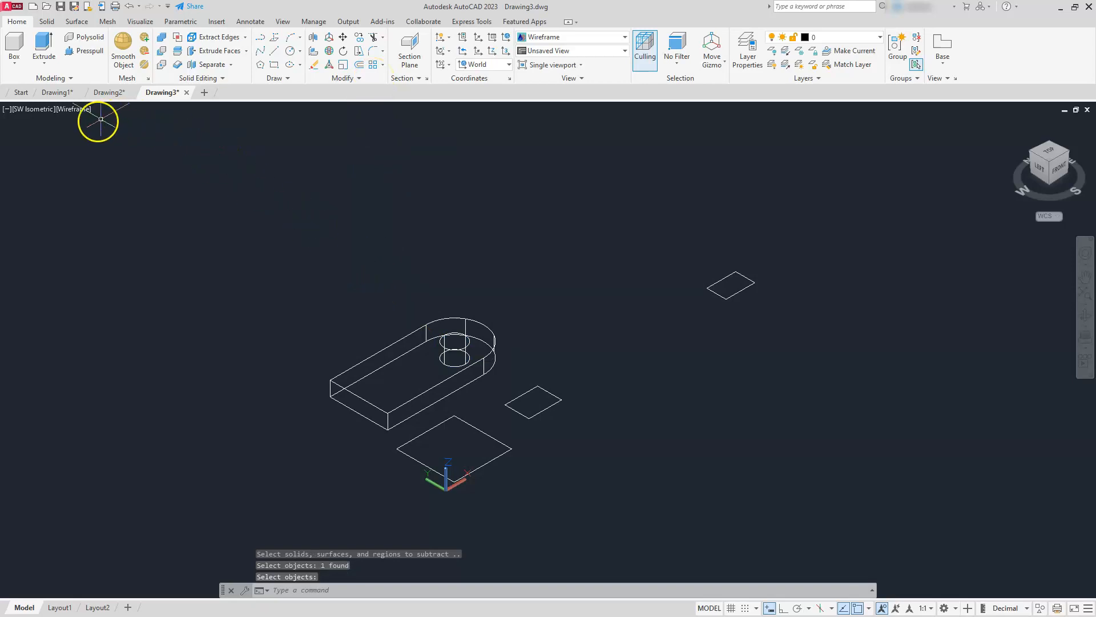
Step: Inspect the base's through hole in the Shades of Gray visual style and return to Wireframe
click(73, 112)
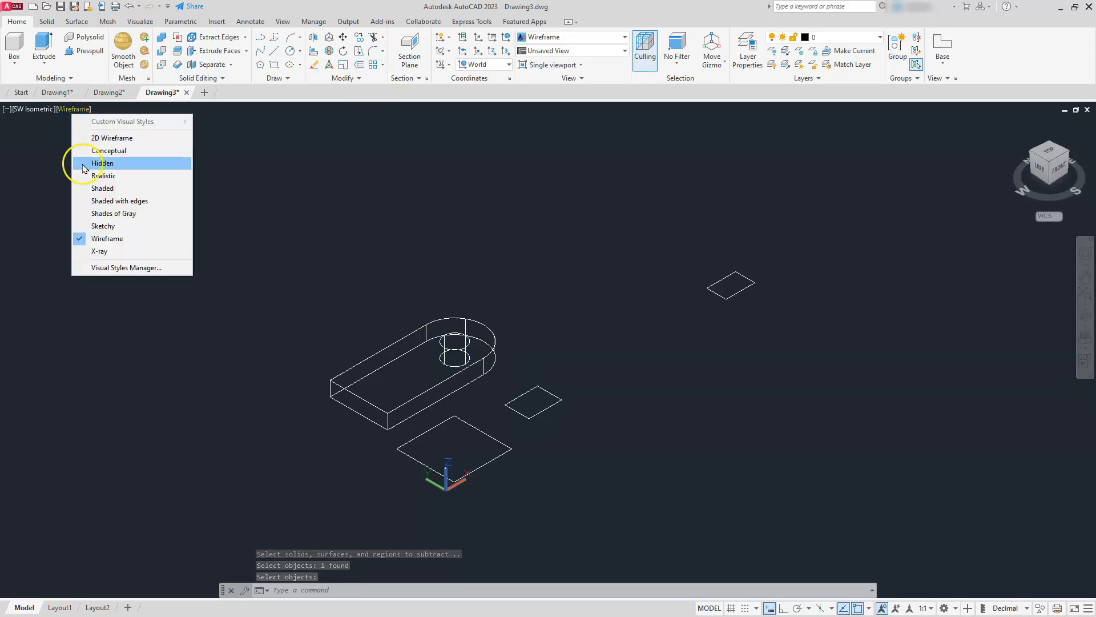
click(114, 212)
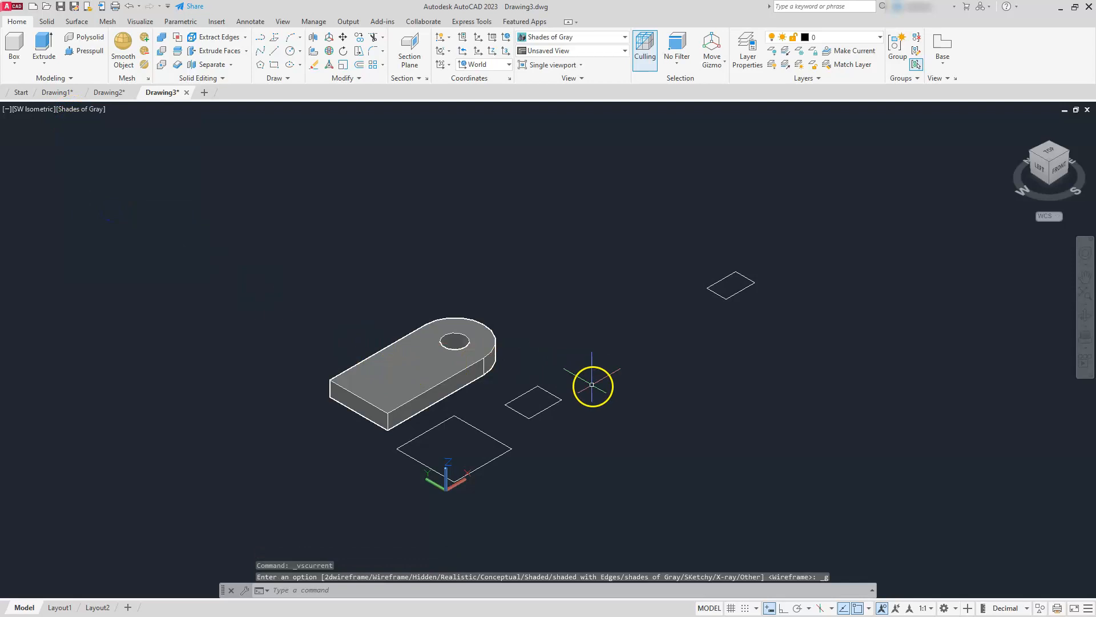
click(454, 342)
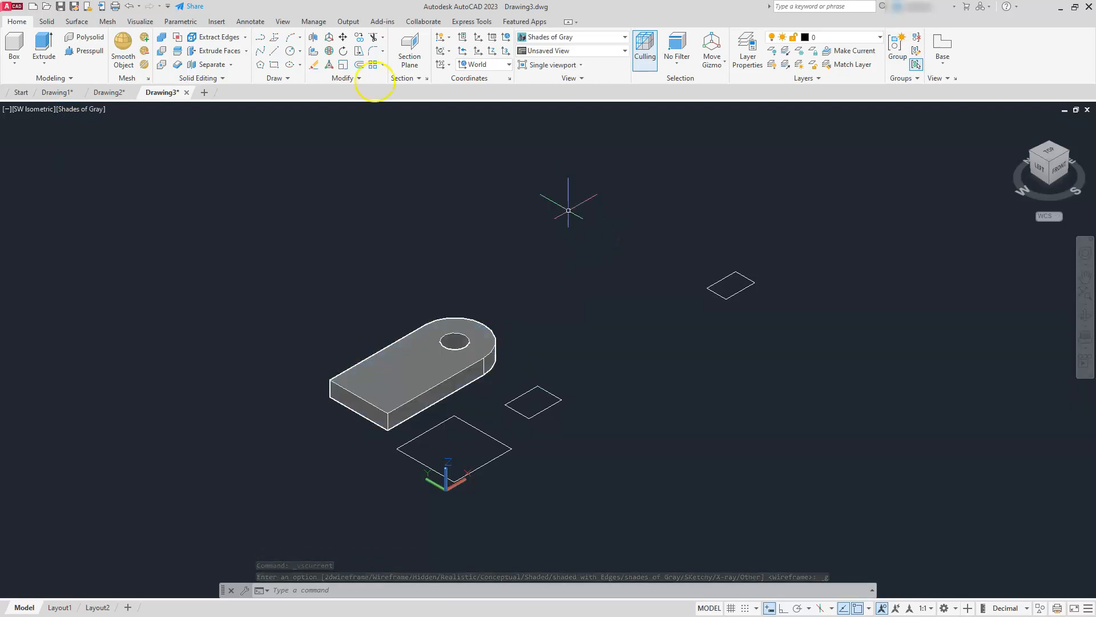
click(95, 114)
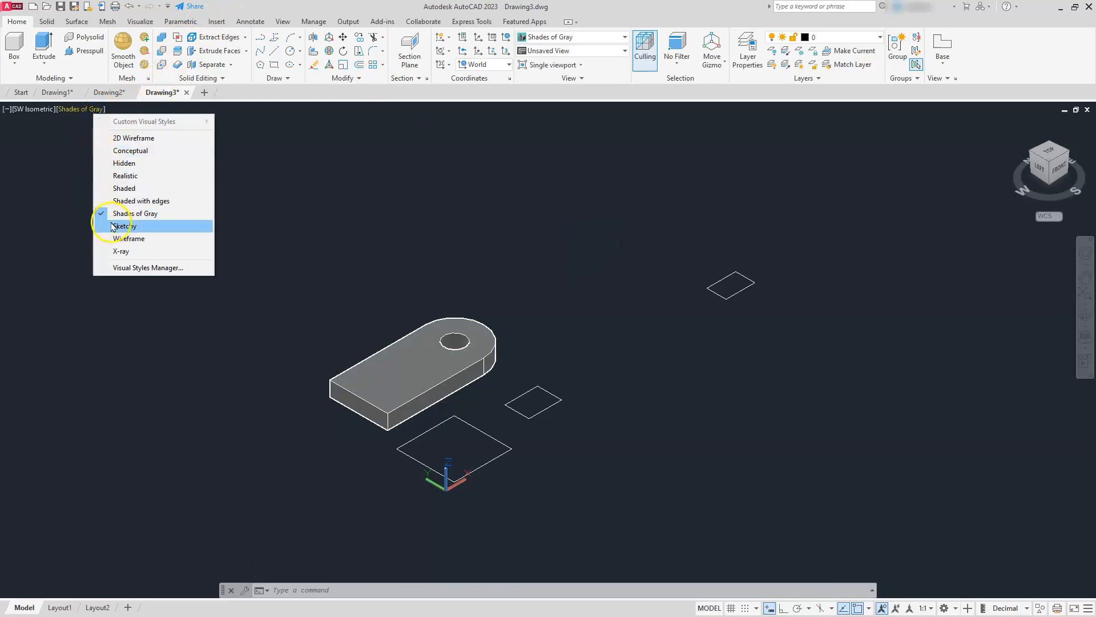
click(121, 239)
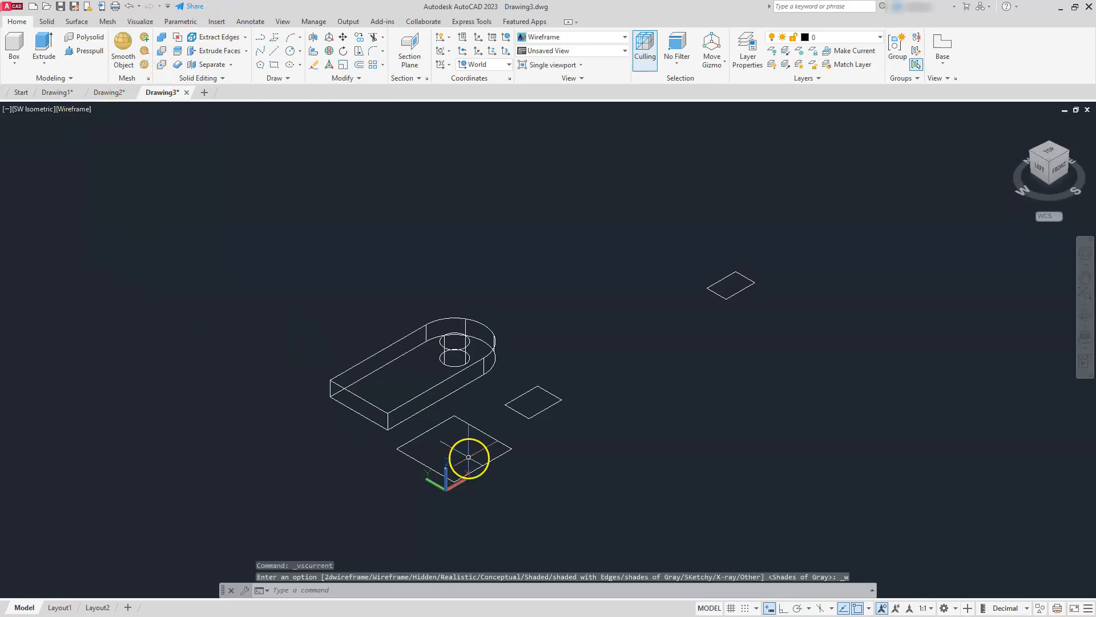
Step: Move the square by its front corner onto the front upper corner of the base's straight end
click(485, 464)
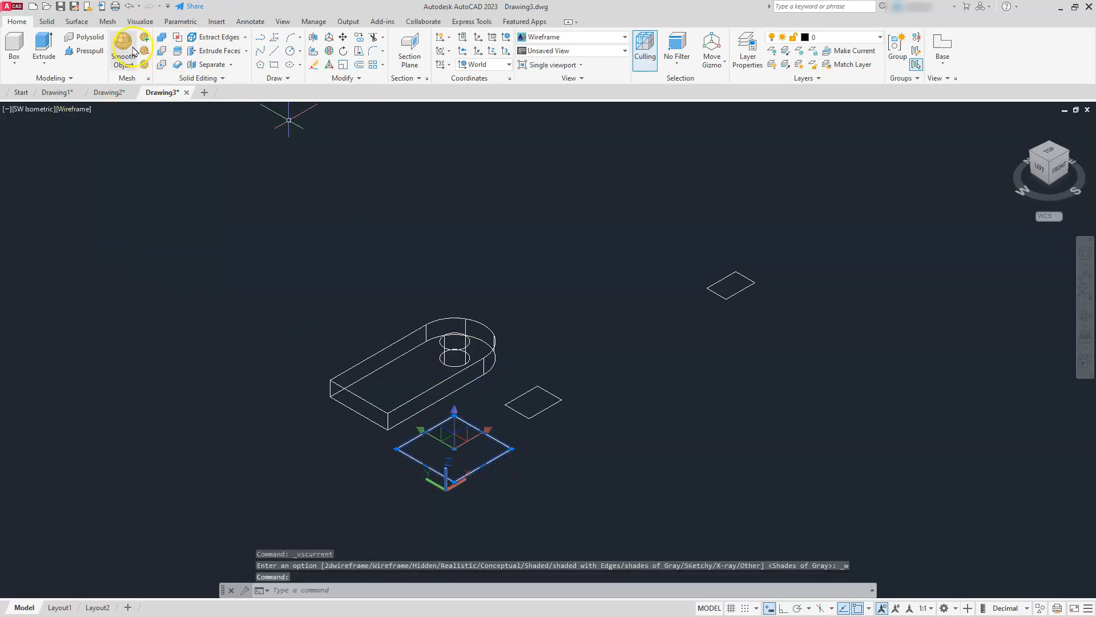
click(342, 38)
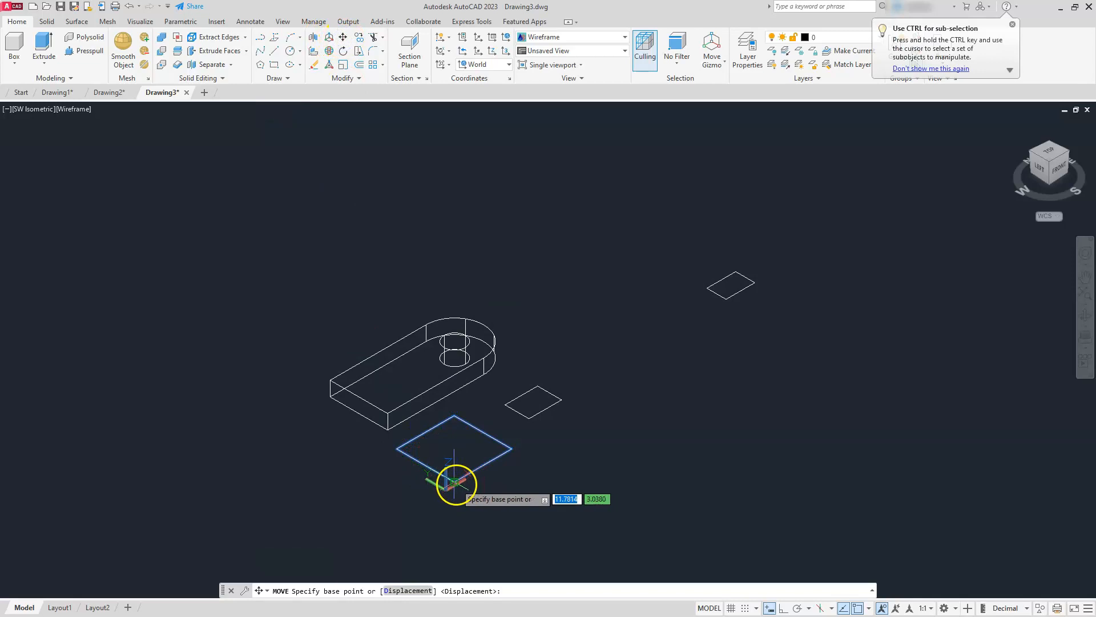
click(455, 483)
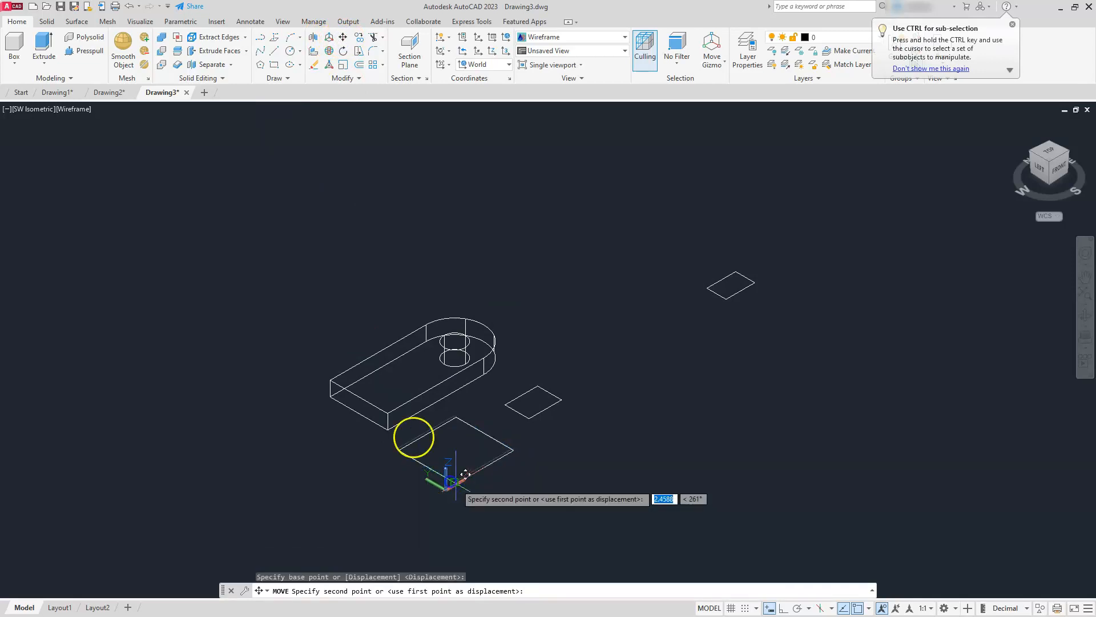
click(397, 404)
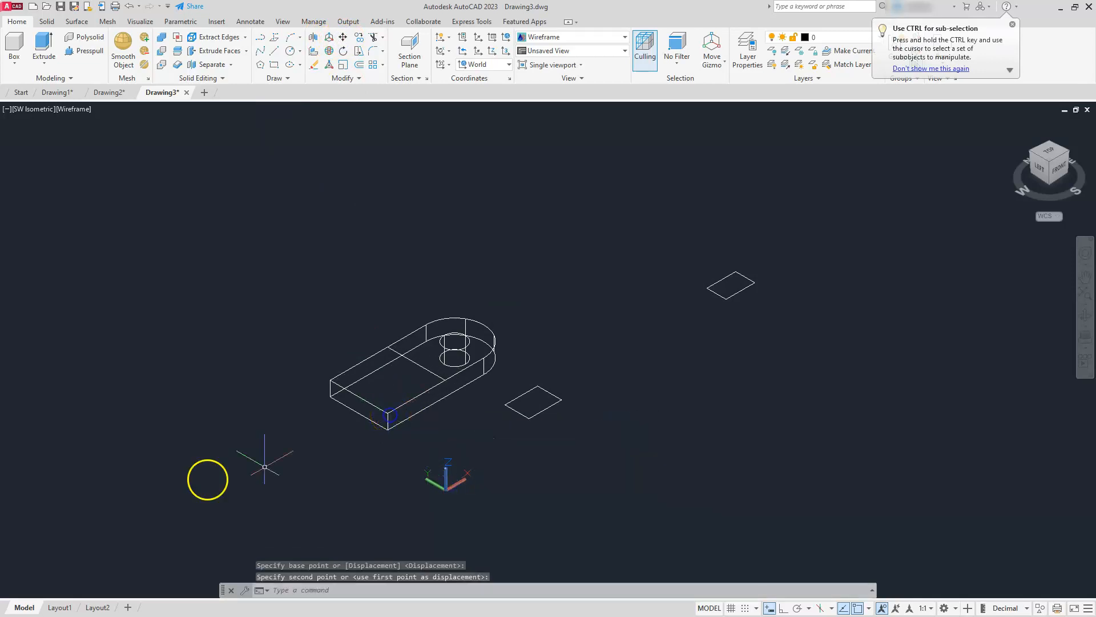
Step: Extrude the square on top of the base upward to a height of 35
click(45, 46)
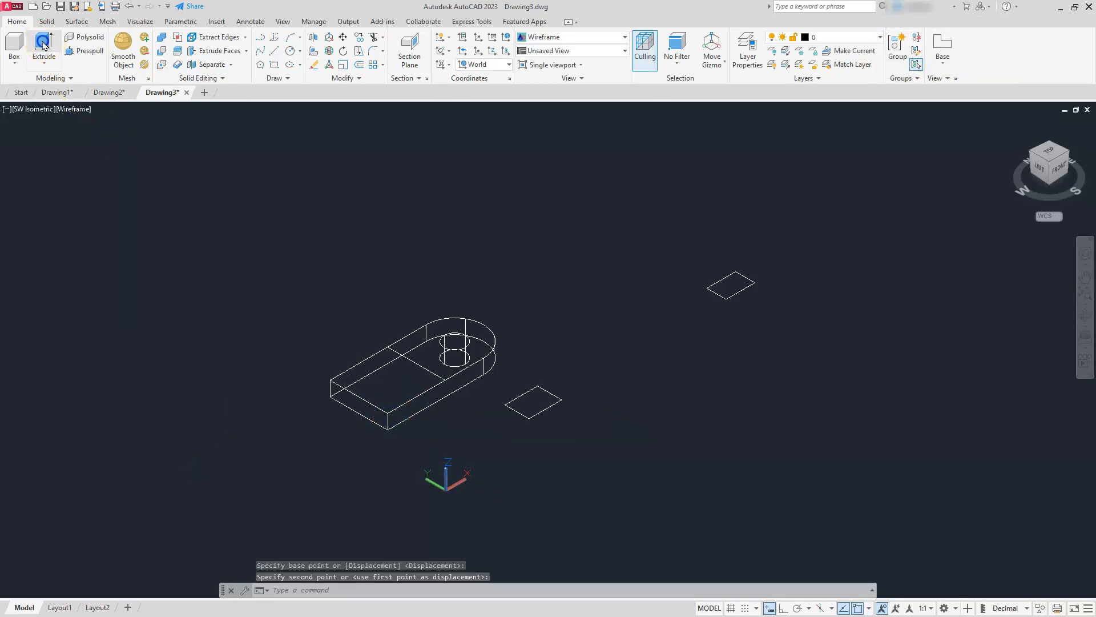
click(429, 370)
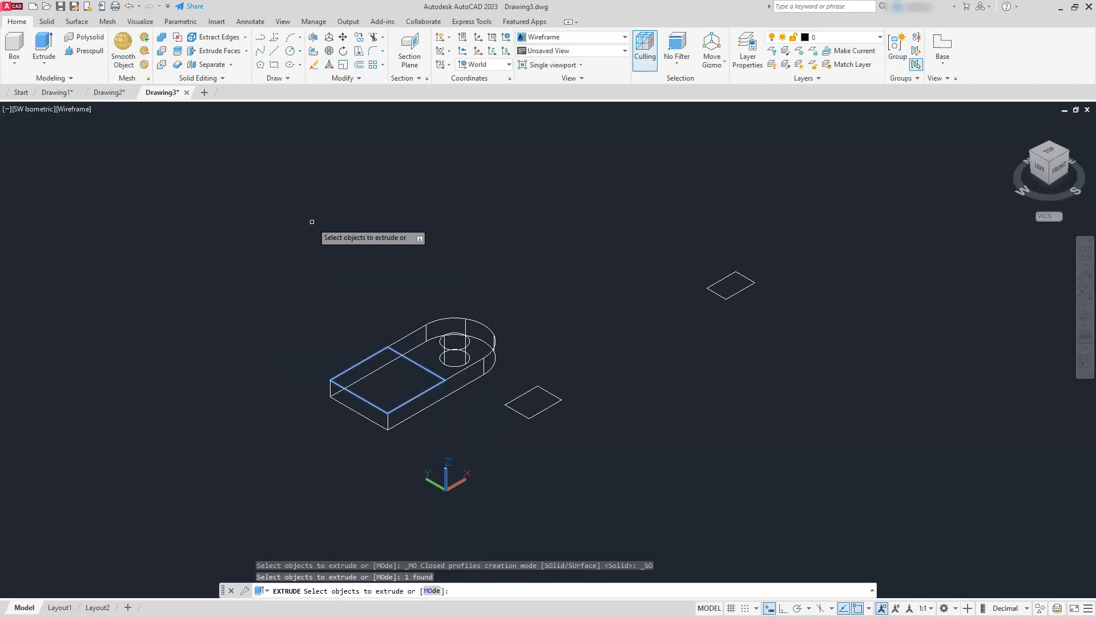
key(Return)
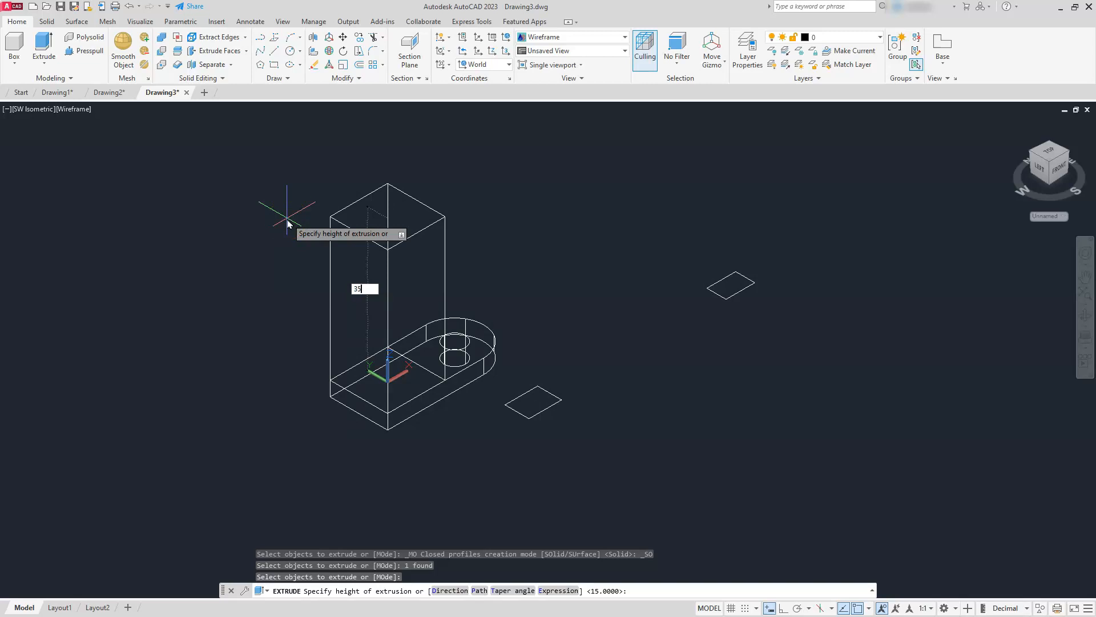
key(Return)
click(216, 219)
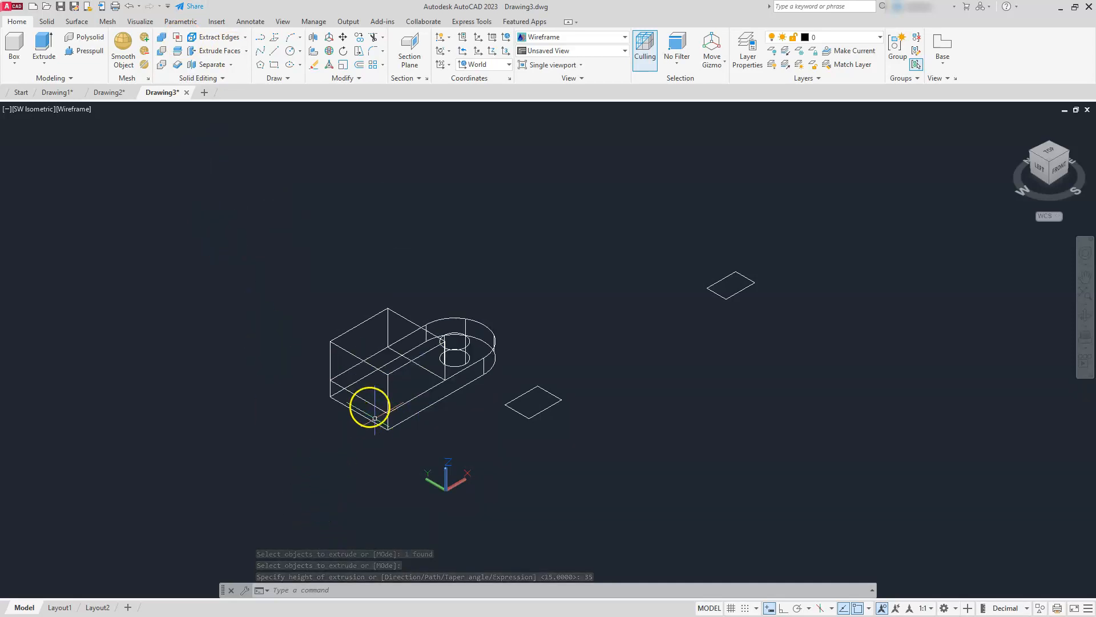
Step: Union the extruded square block with the rounded base into one solid
click(163, 39)
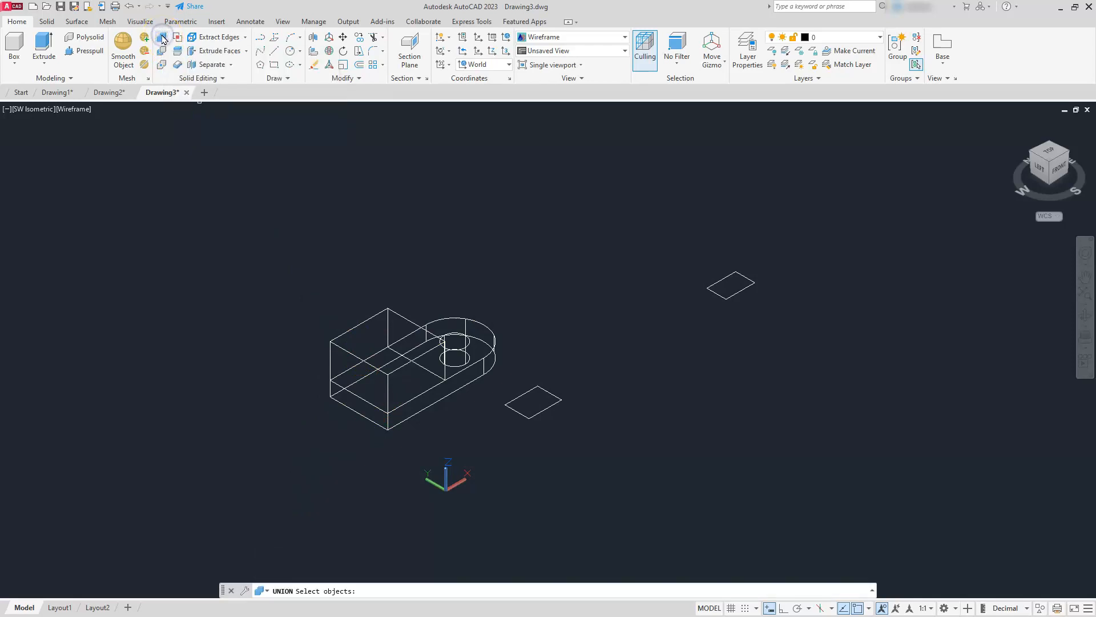
click(354, 349)
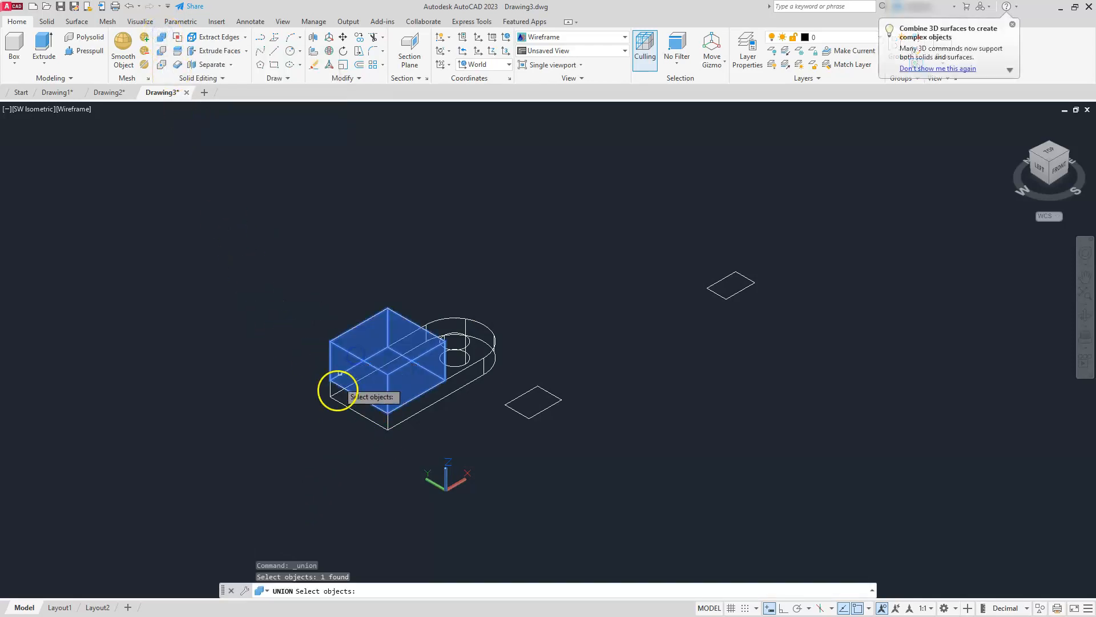
click(334, 393)
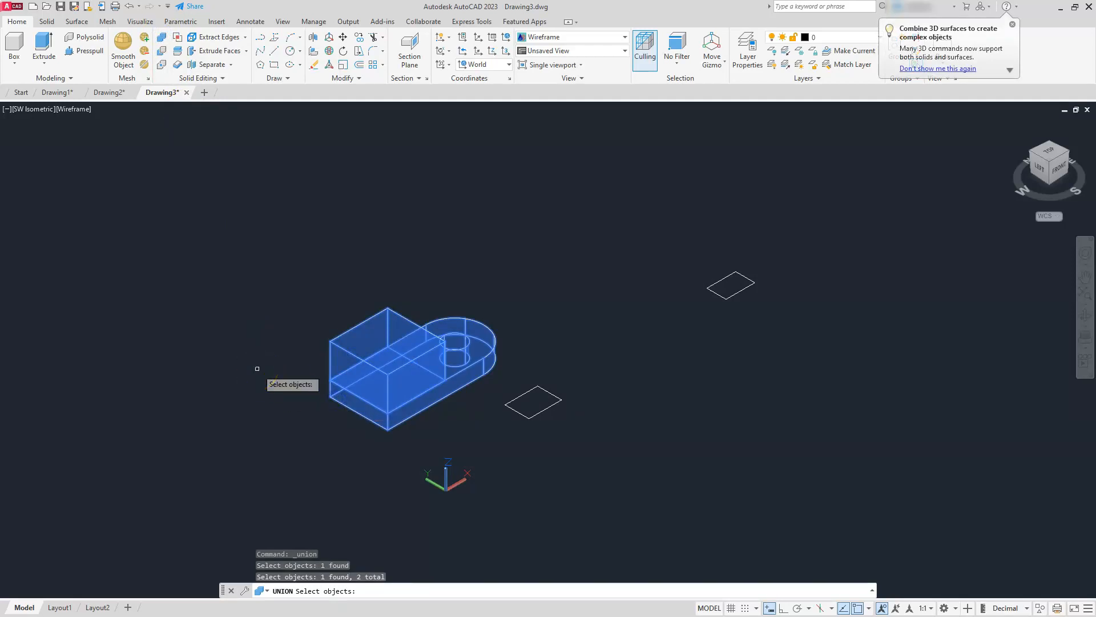
key(Return)
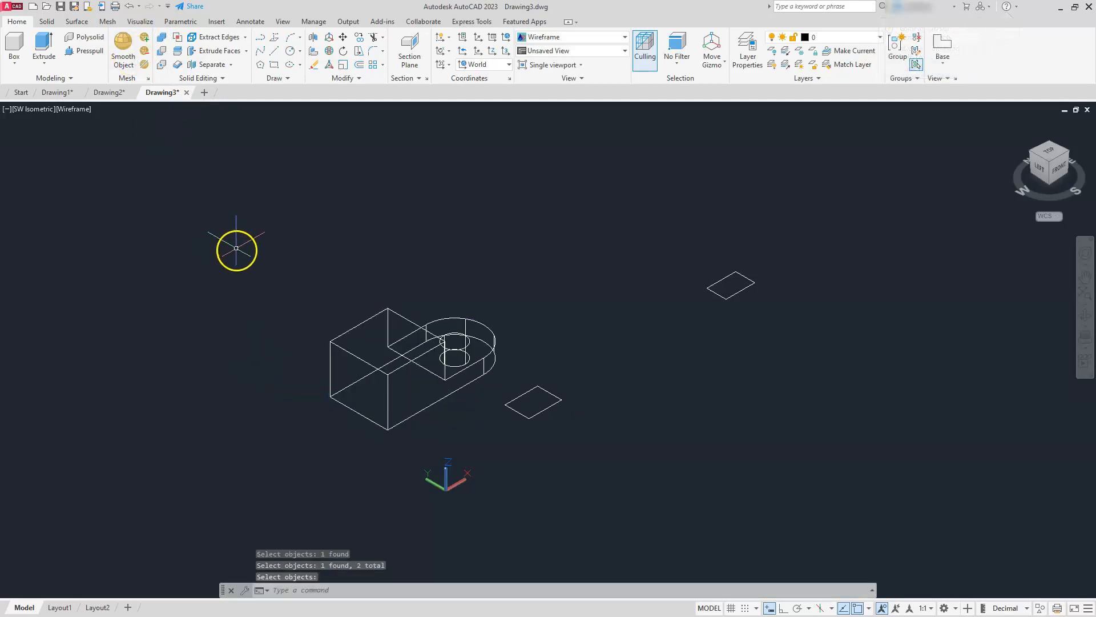
Step: Rotate the notch rectangle nearest the bracket 90 degrees about the X axis with the Rotate Gizmo so it stands upright
scroll(506, 416, up, 5)
click(522, 391)
click(488, 451)
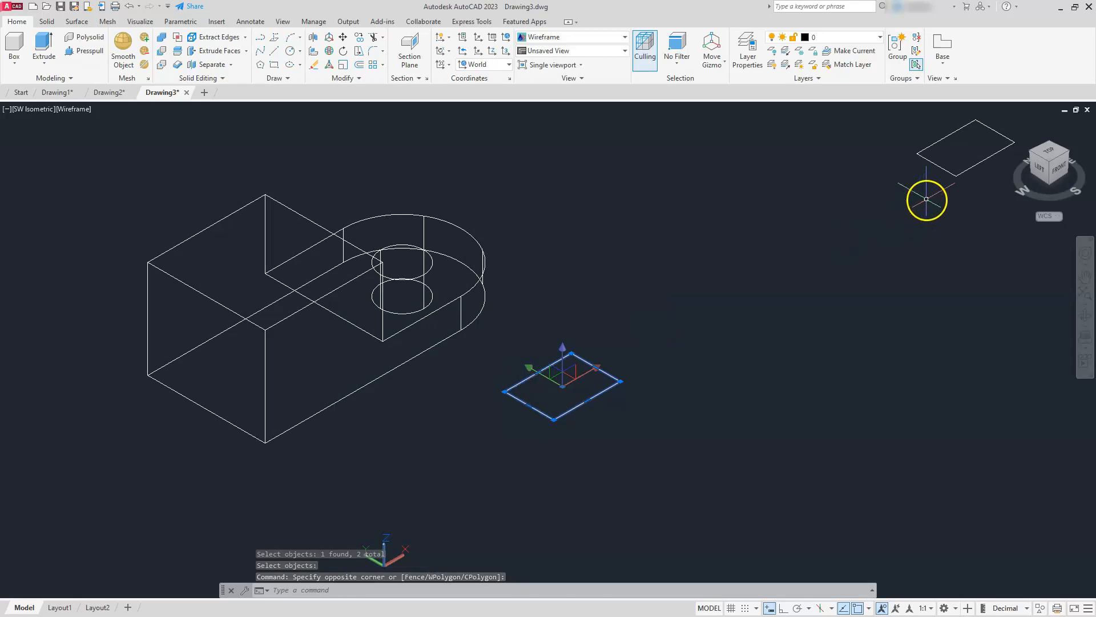
scroll(913, 209, up, 5)
scroll(913, 209, down, 5)
scroll(874, 193, up, 2)
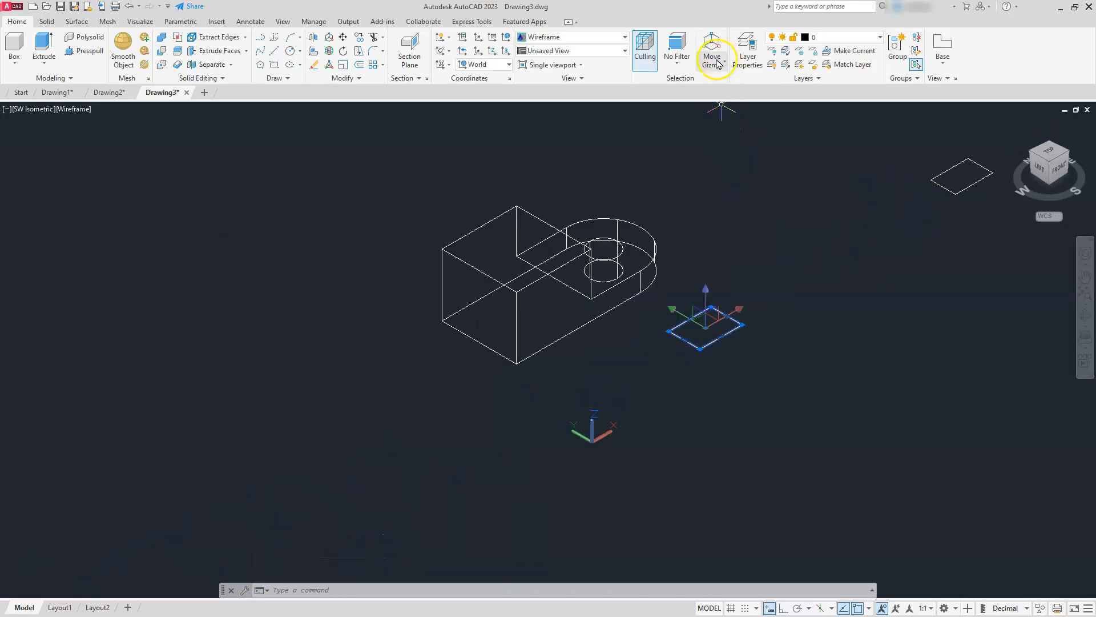
click(720, 62)
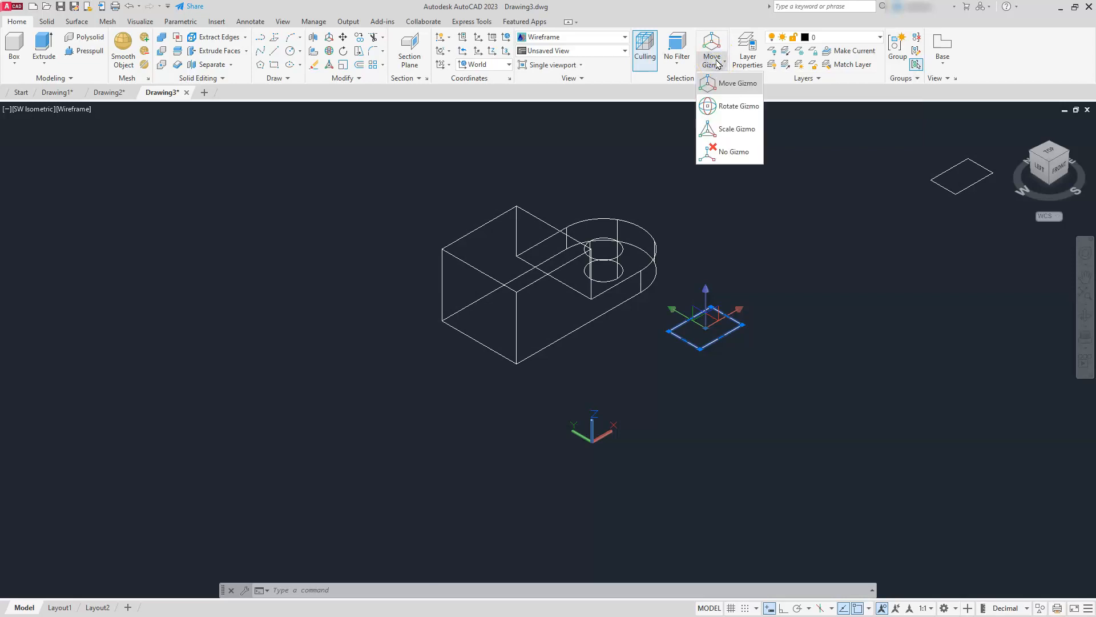
click(723, 108)
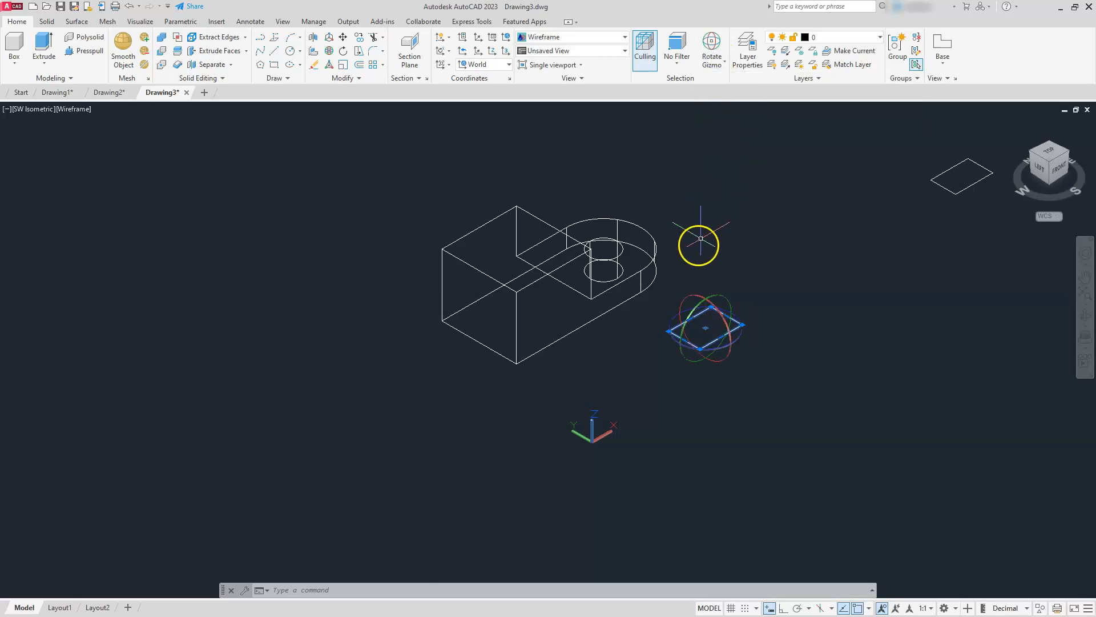
click(688, 304)
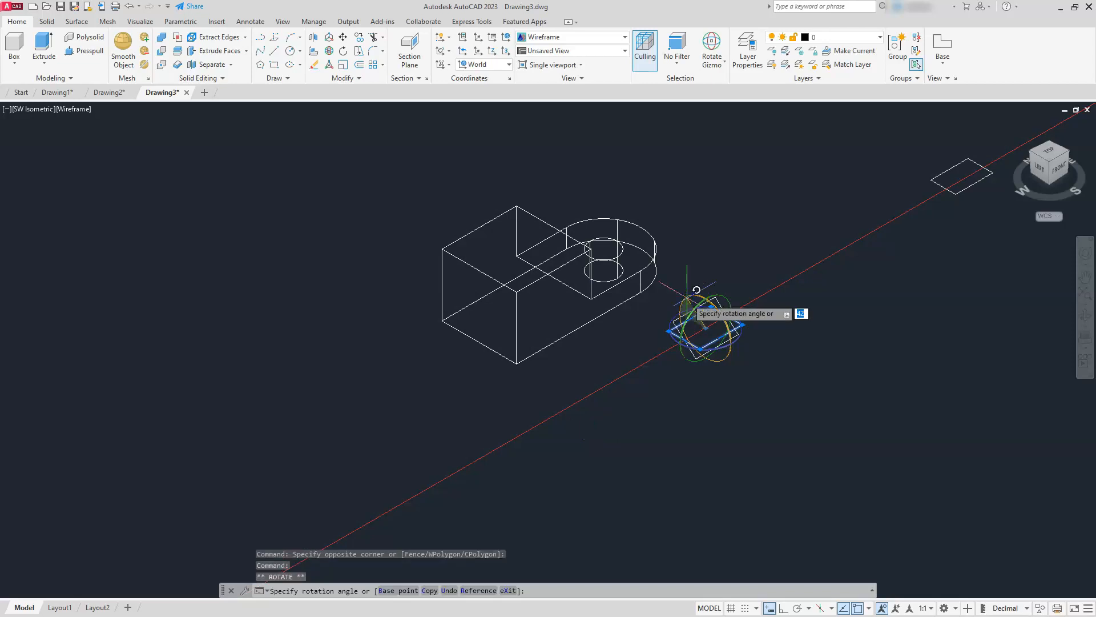
text(90)
key(Return)
key(Escape)
key(Escape)
key(Escape)
scroll(651, 309, up, 2)
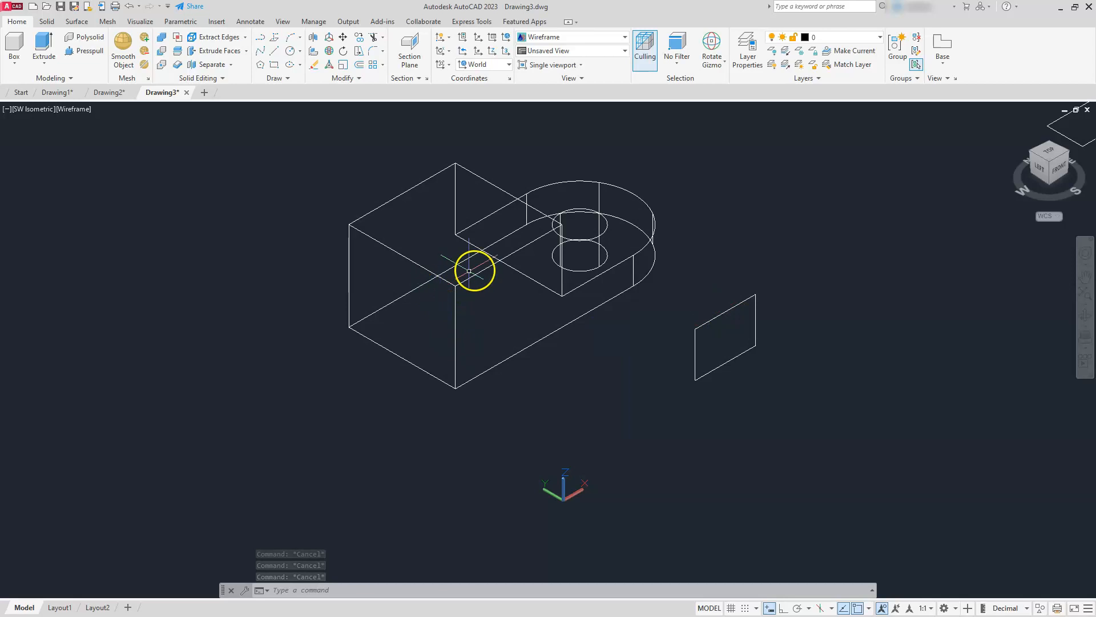
Step: Move the upright notch rectangle by the midpoint of its upper edge onto the midpoint of the square block's front upper edge
click(341, 37)
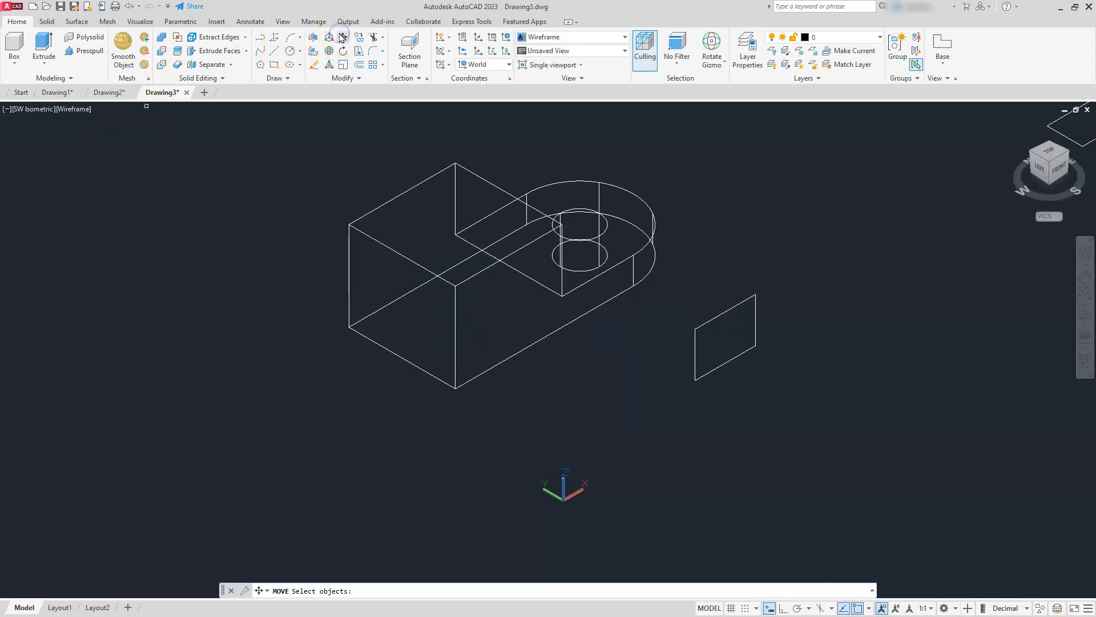
click(694, 338)
key(Return)
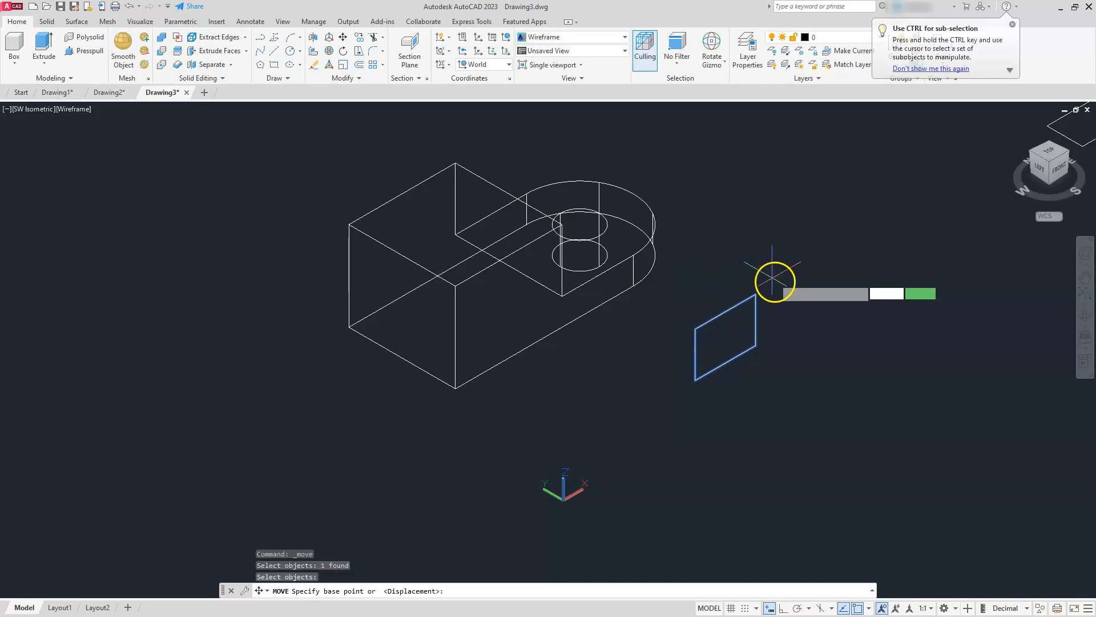
click(725, 311)
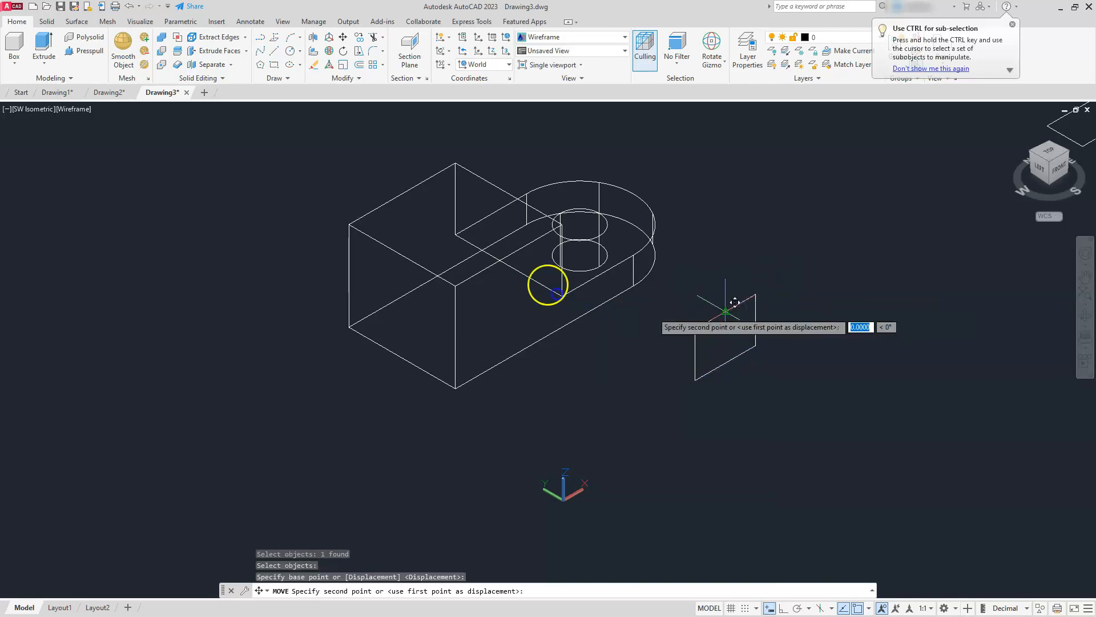
click(522, 250)
click(527, 345)
key(Escape)
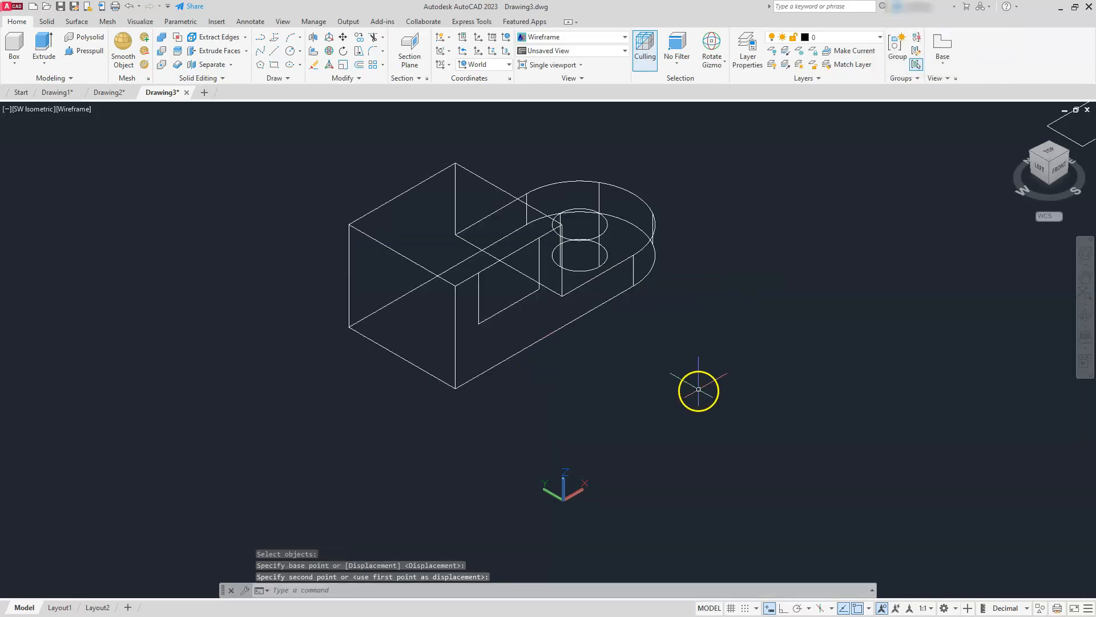
Step: Extrude the notch rectangle on the block's front face backward through the whole block, about 211 units long
scroll(697, 387, down, 2)
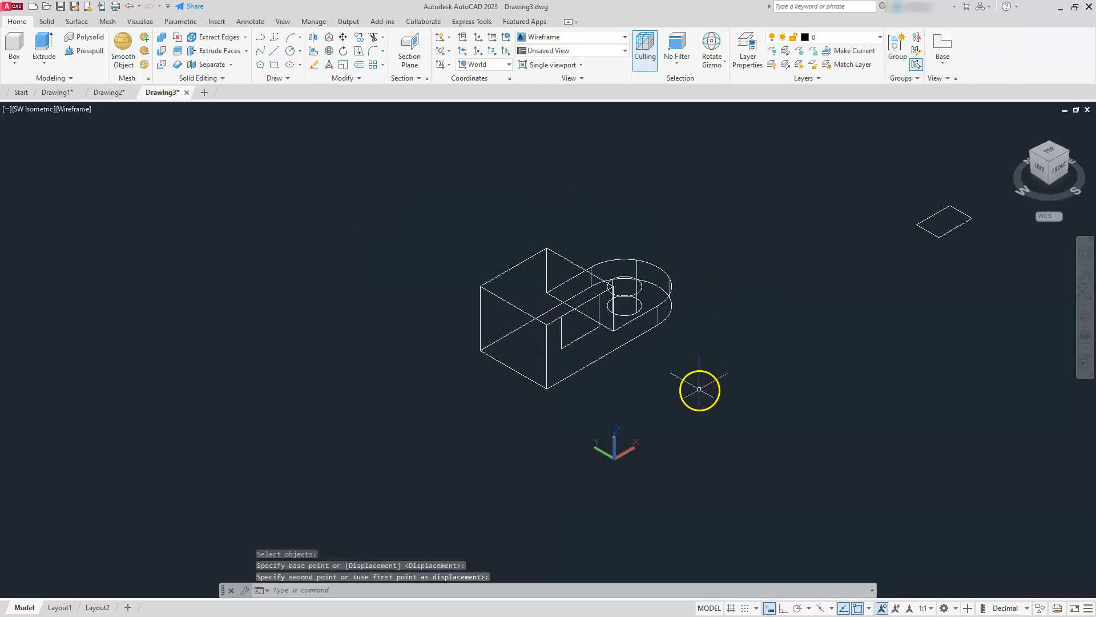
click(45, 45)
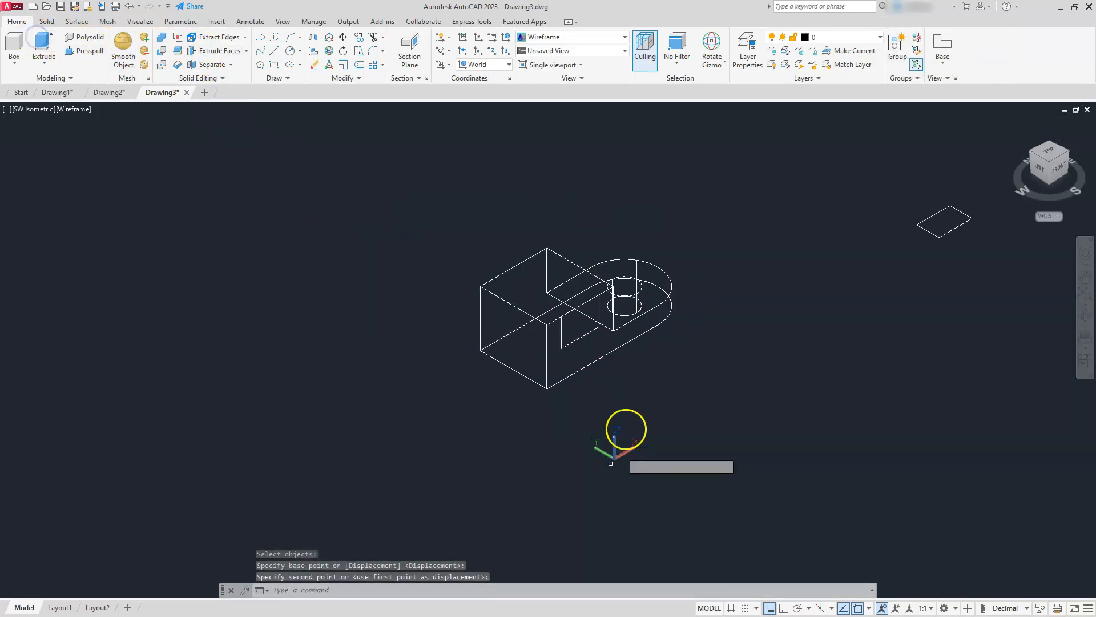
click(588, 331)
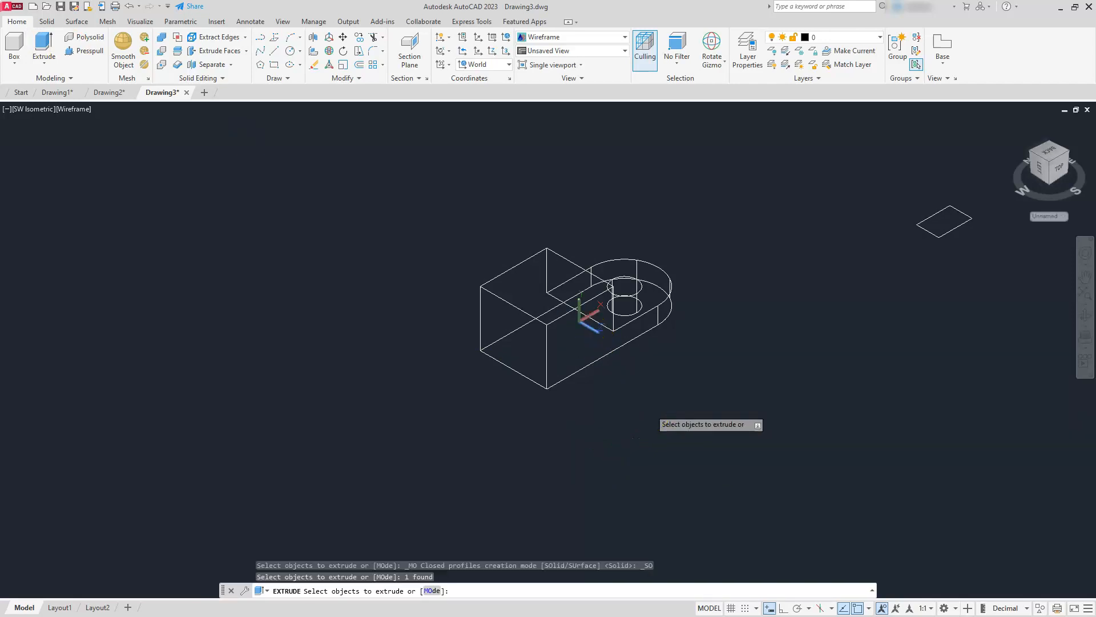
key(Return)
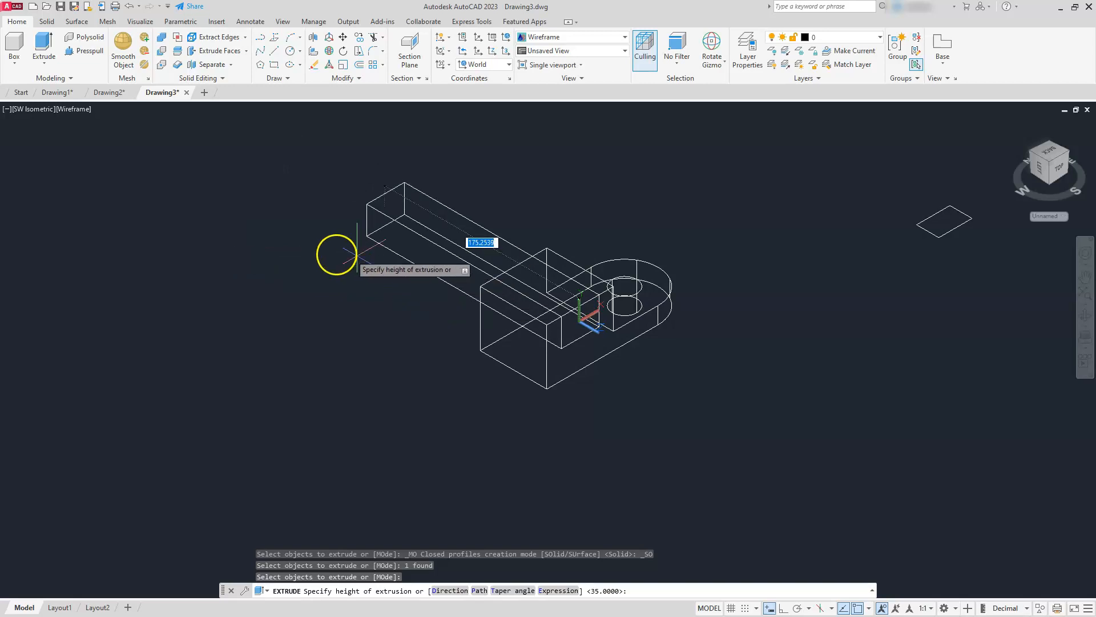
click(311, 244)
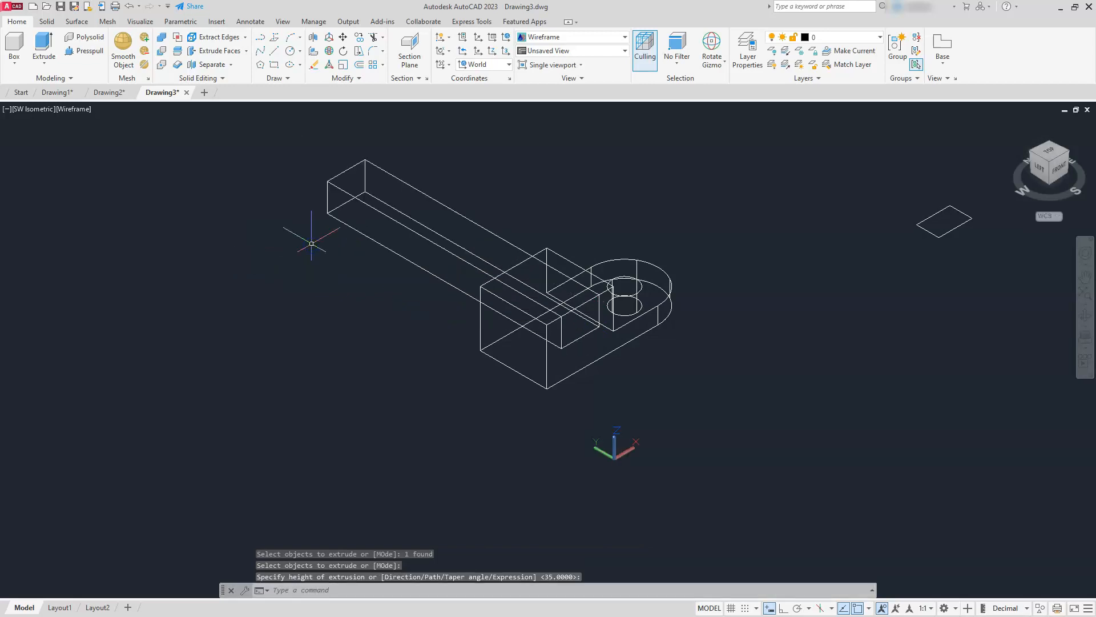
Step: Subtract the extruded bar from the bracket solid to cut the first notch across the square block
click(163, 55)
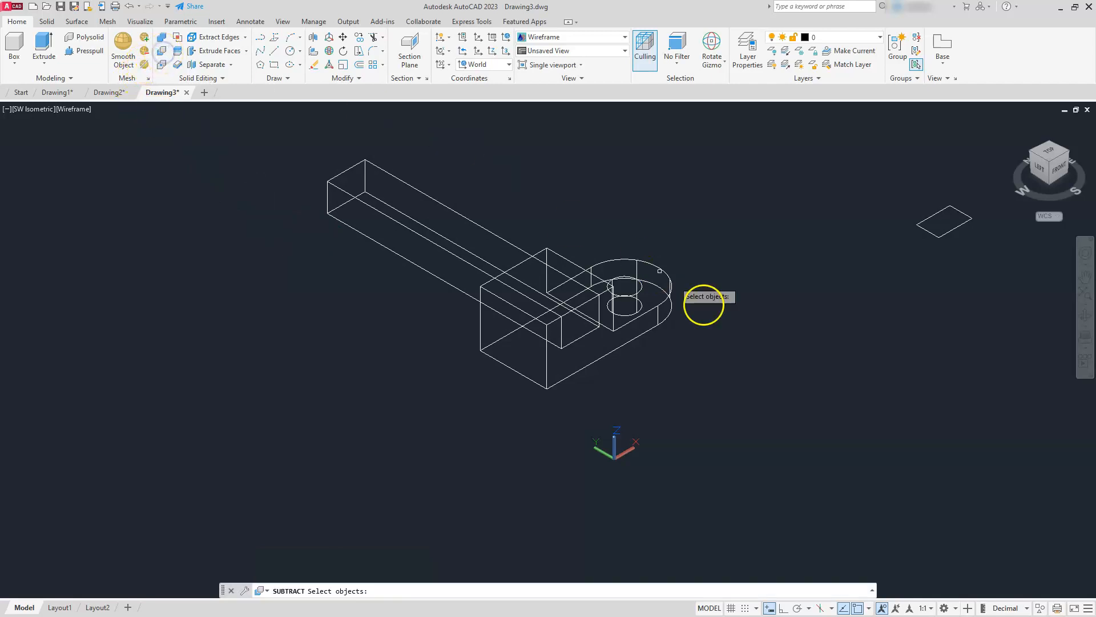
click(660, 308)
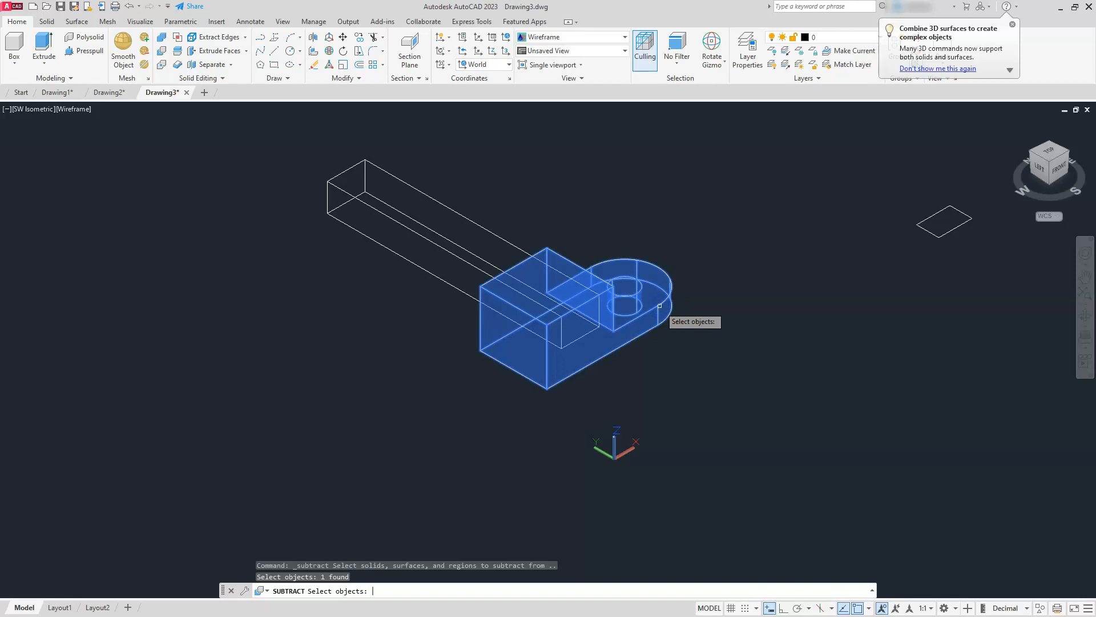
key(Return)
click(459, 213)
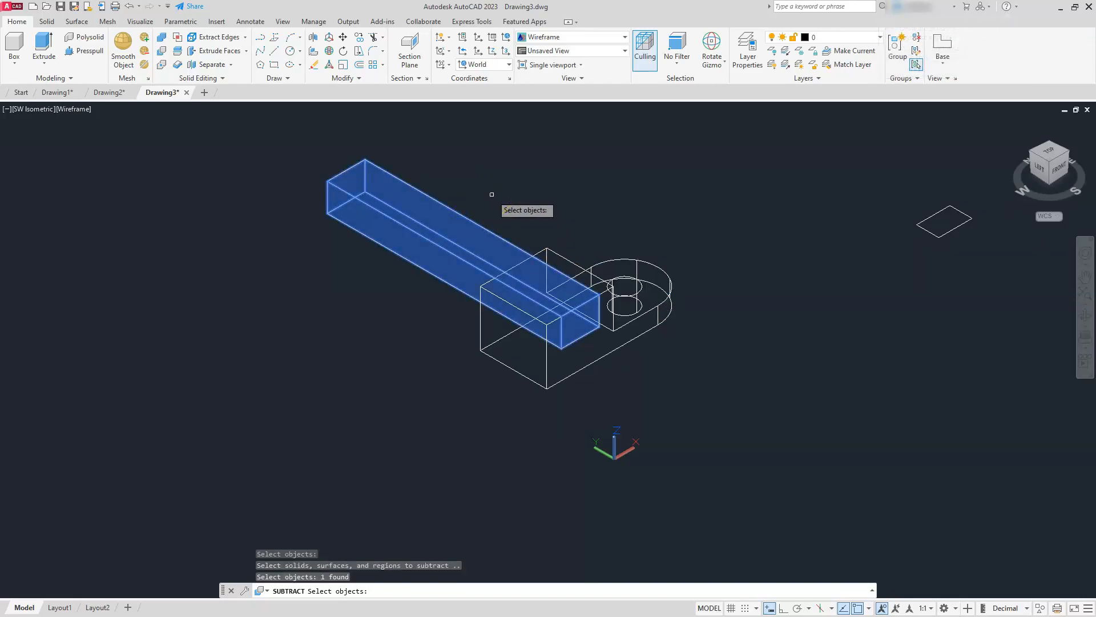
key(Return)
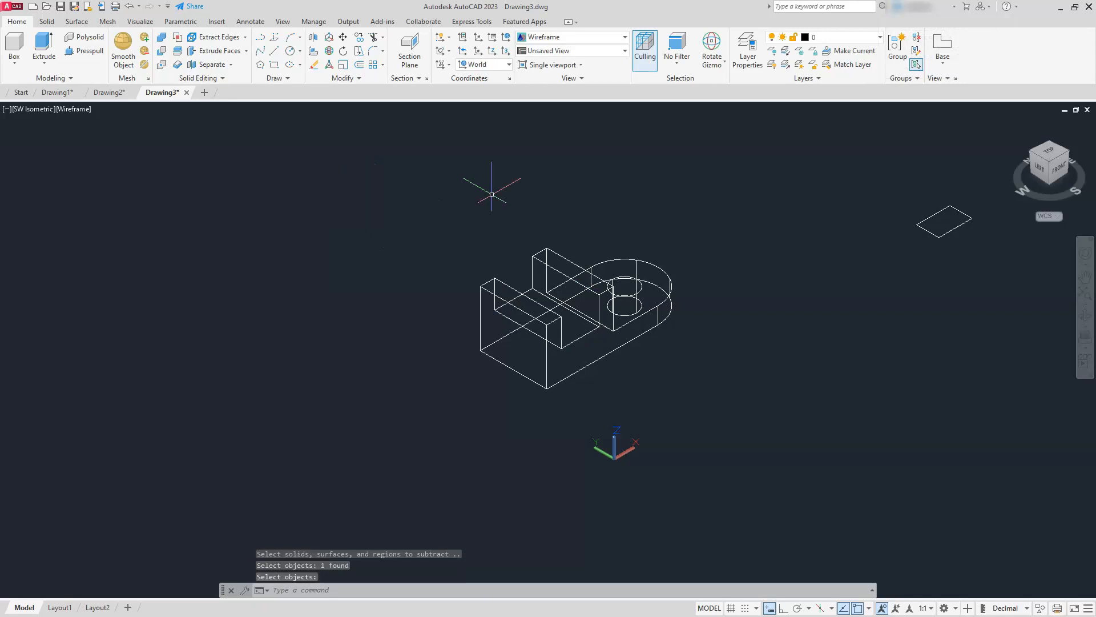
Step: Rotate the remaining notch rectangle 90 degrees about the X axis and 90 degrees about the Z axis with the Rotate Gizmo
middle_drag(661, 276, 623, 295)
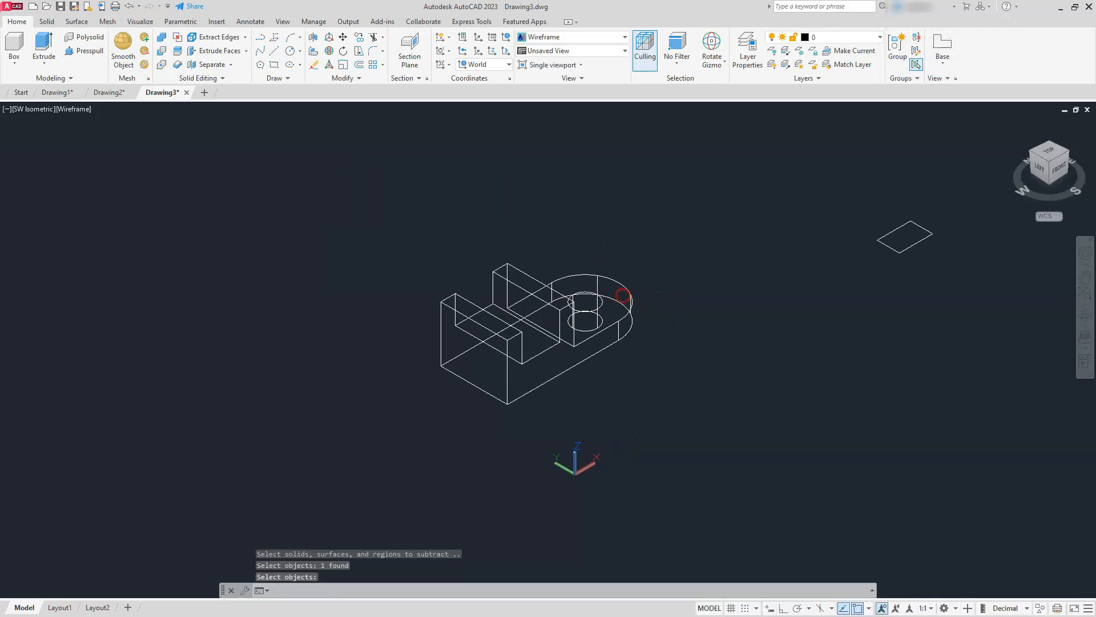
key(Return)
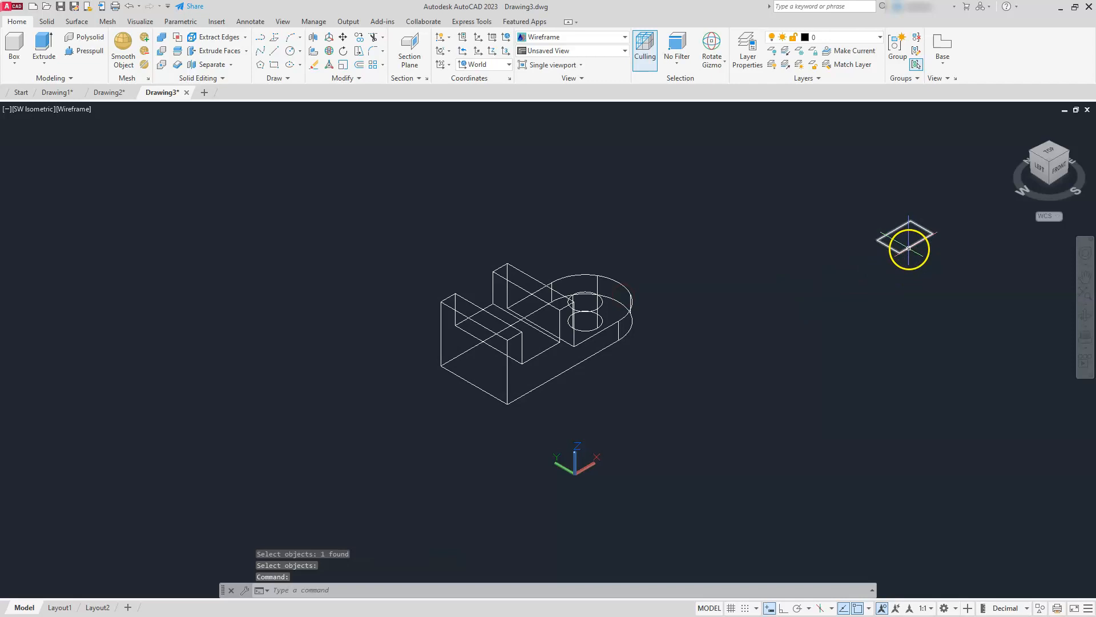
click(909, 249)
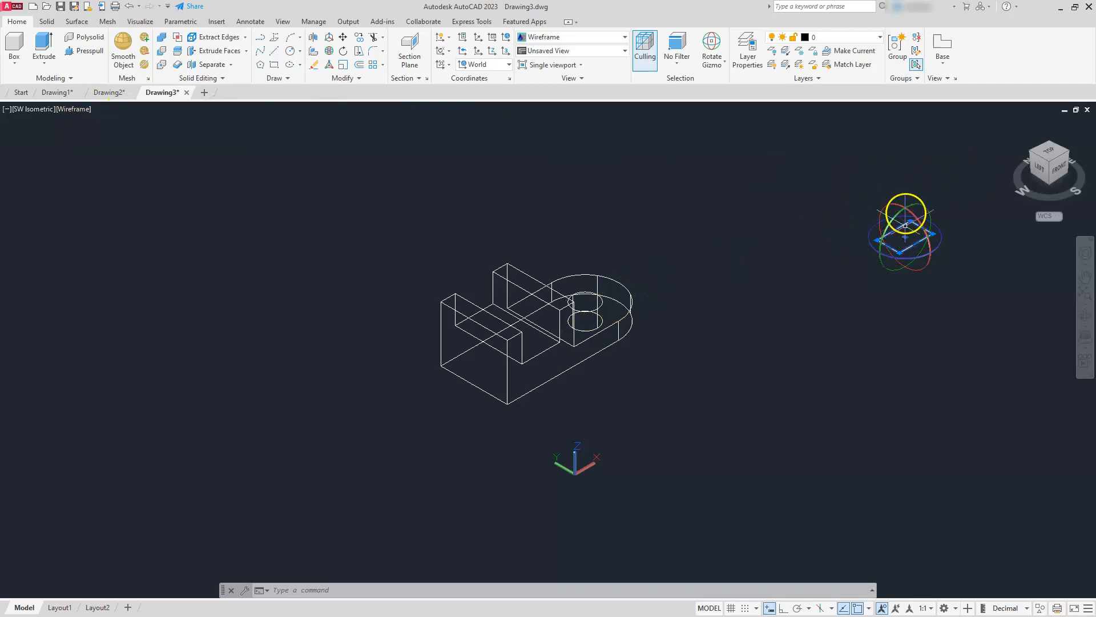
click(890, 205)
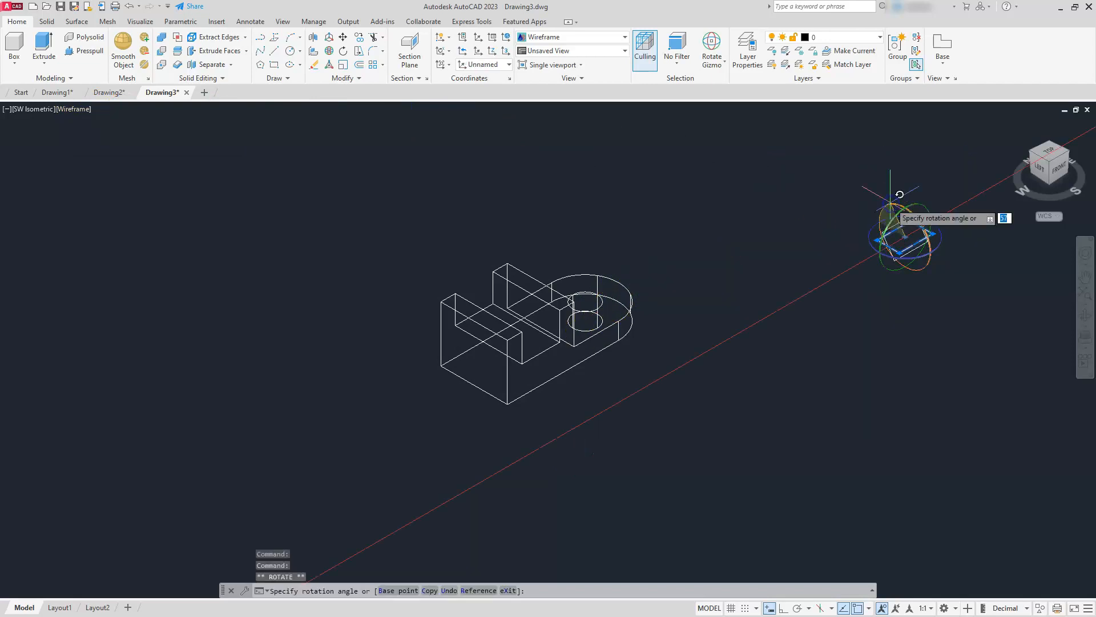
key(Return)
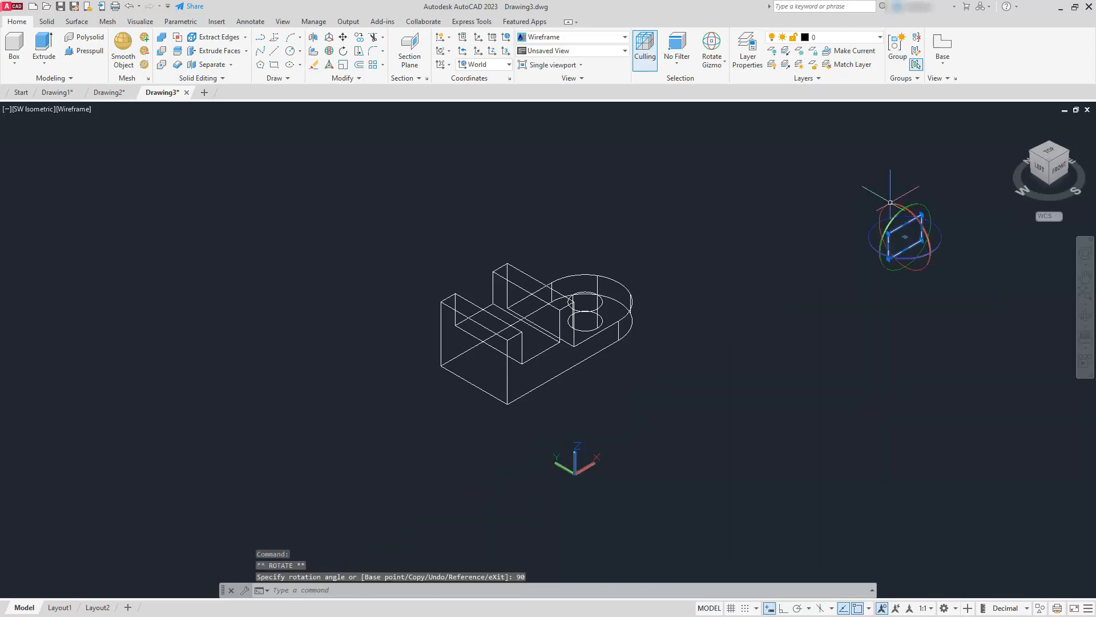
click(939, 254)
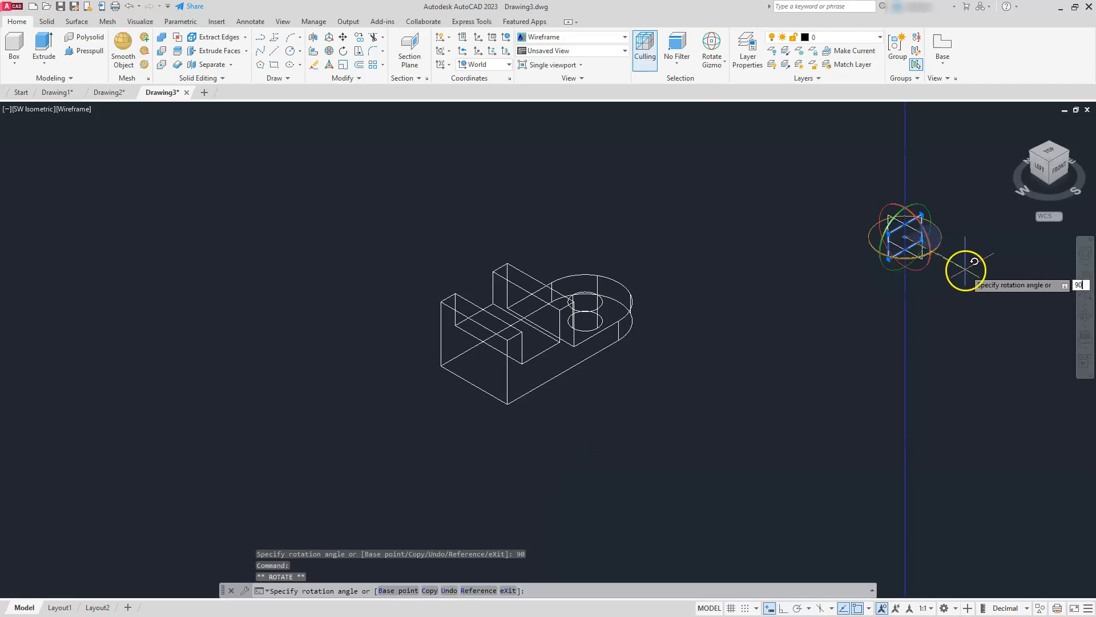
text(90)
key(Return)
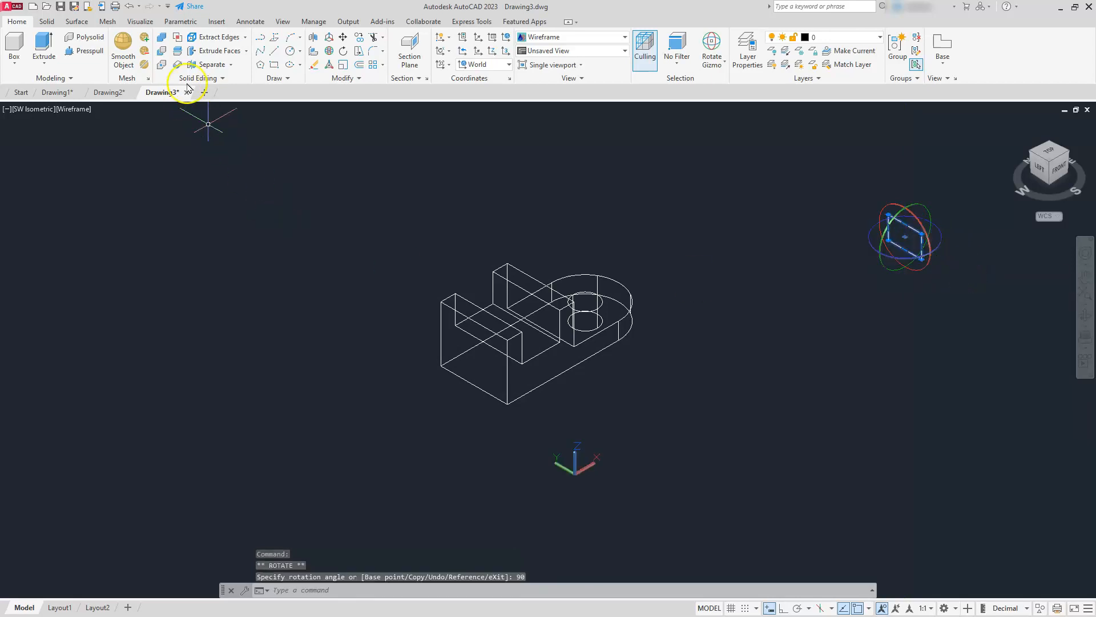
Step: Move the rotated rectangle by the midpoint of its upper edge onto the midpoint of the upper edge of the block's straight end
click(344, 37)
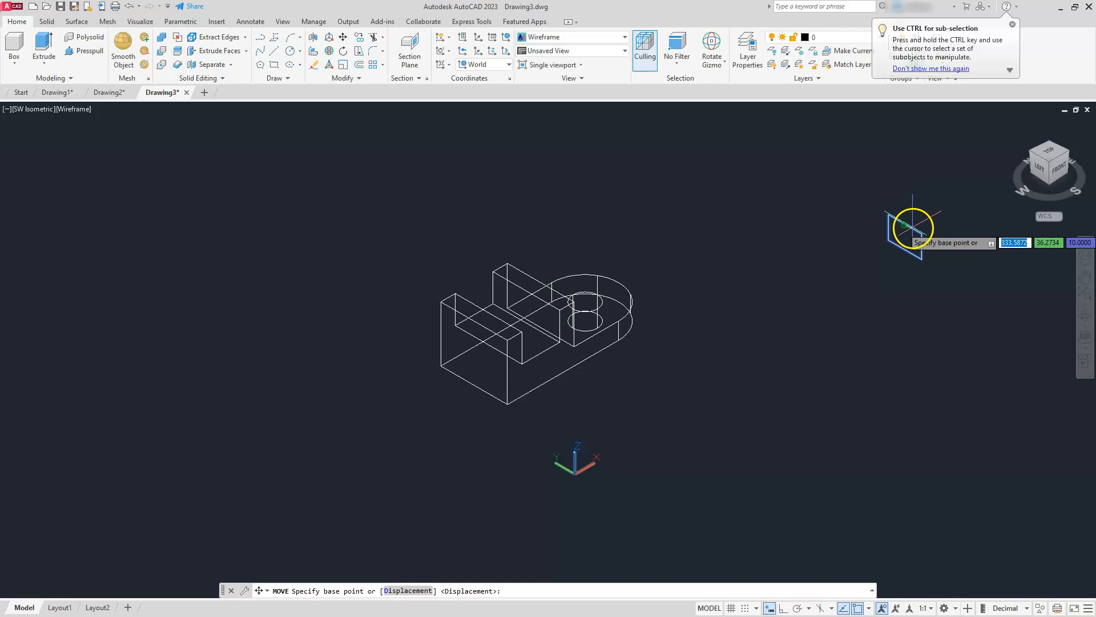
scroll(909, 223, up, 4)
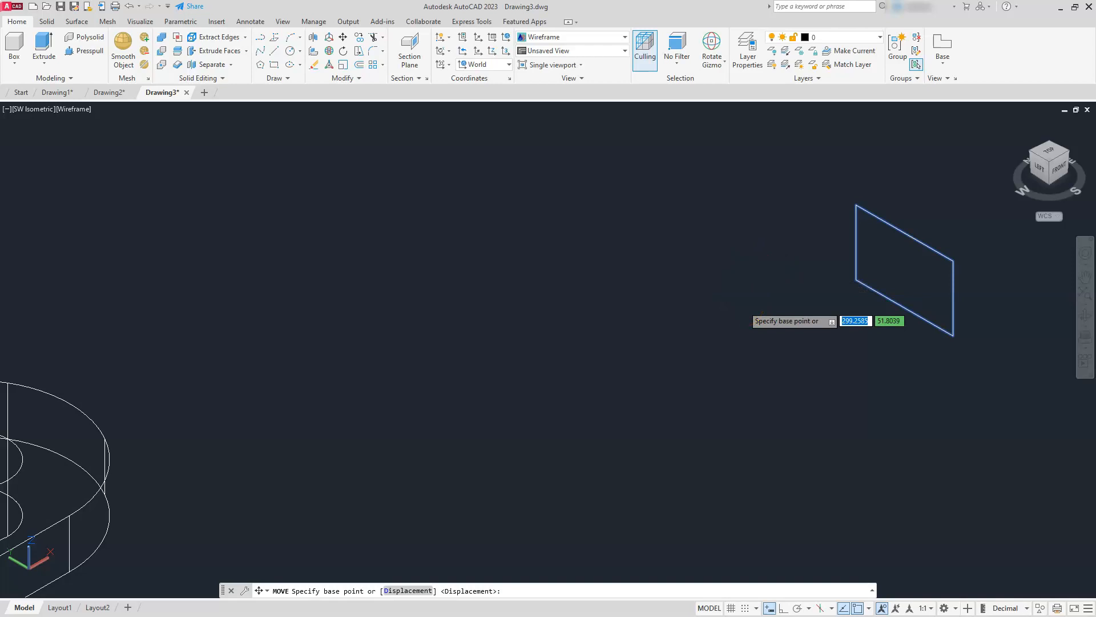
key(F8)
shift+right_click(743, 306)
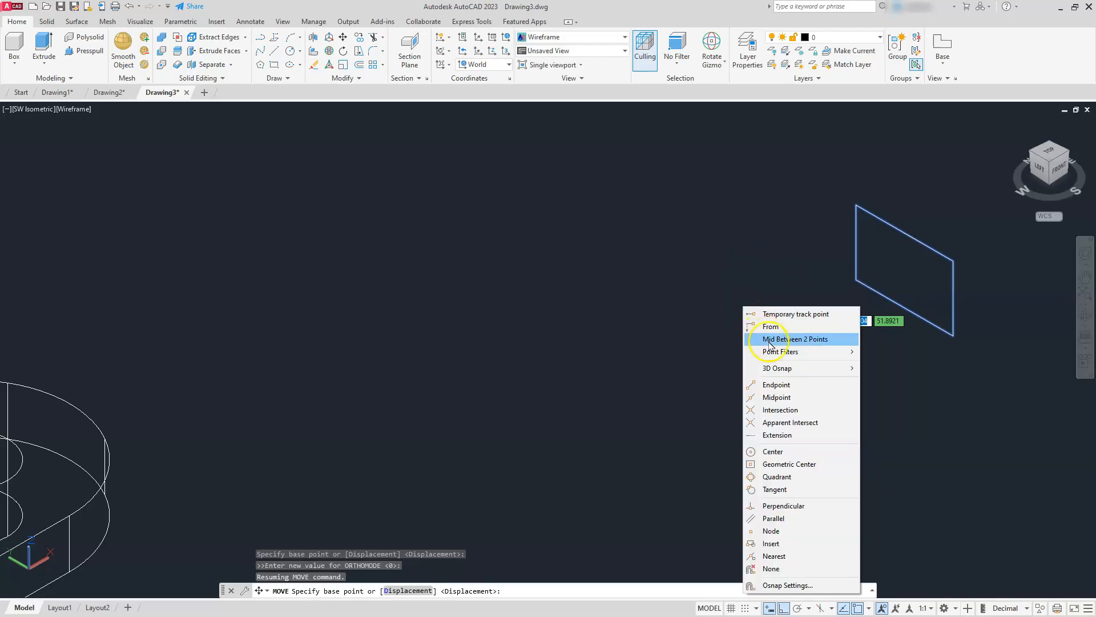
click(783, 398)
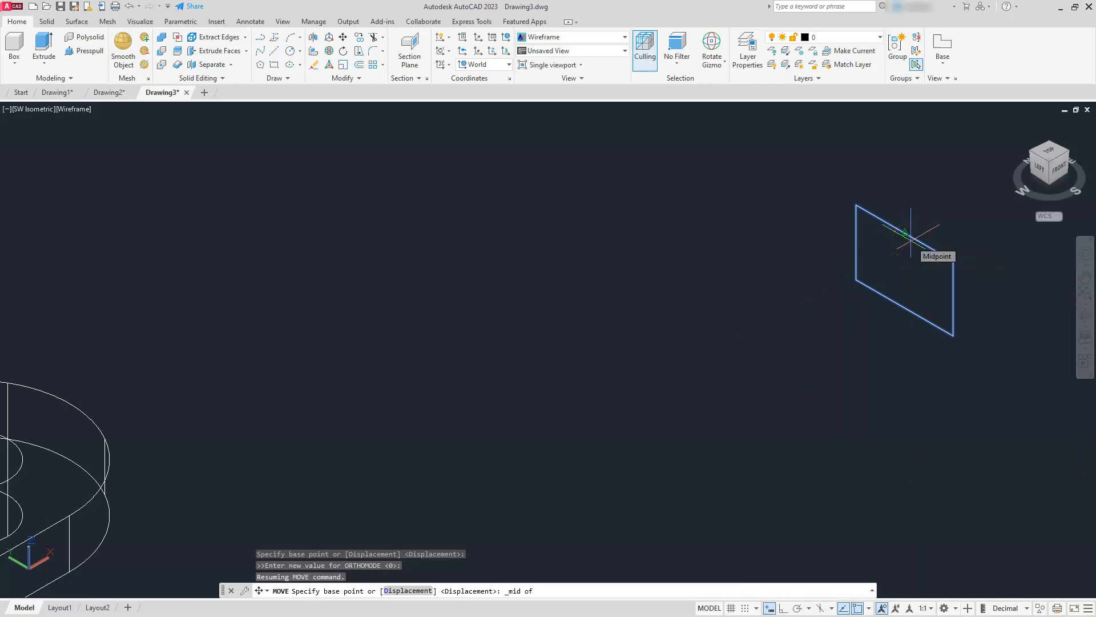
click(911, 242)
scroll(911, 240, down, 3)
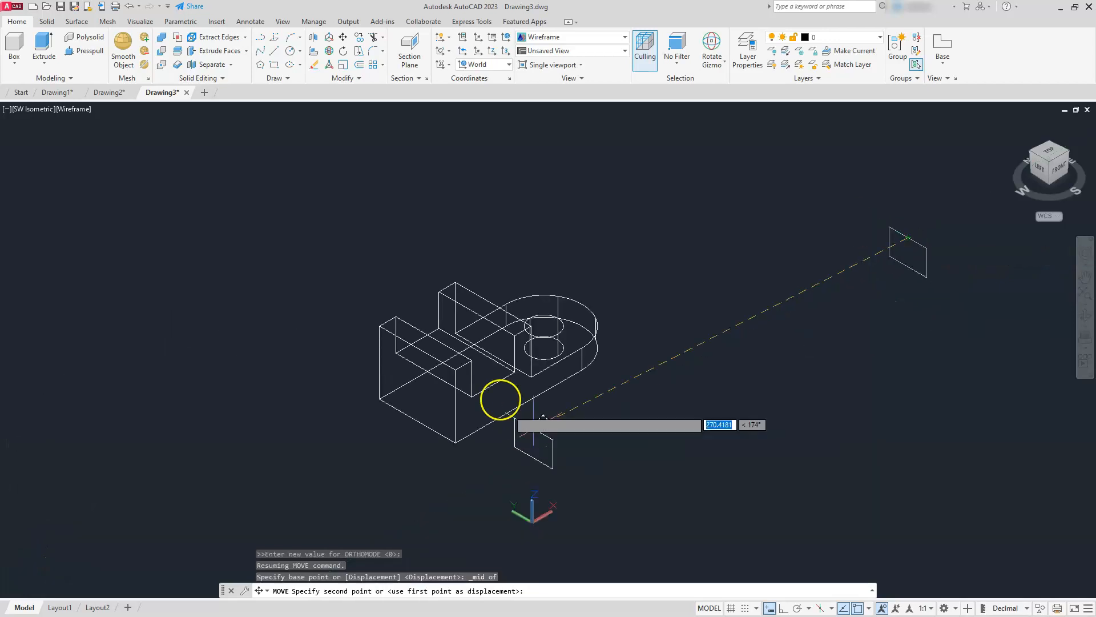
click(424, 353)
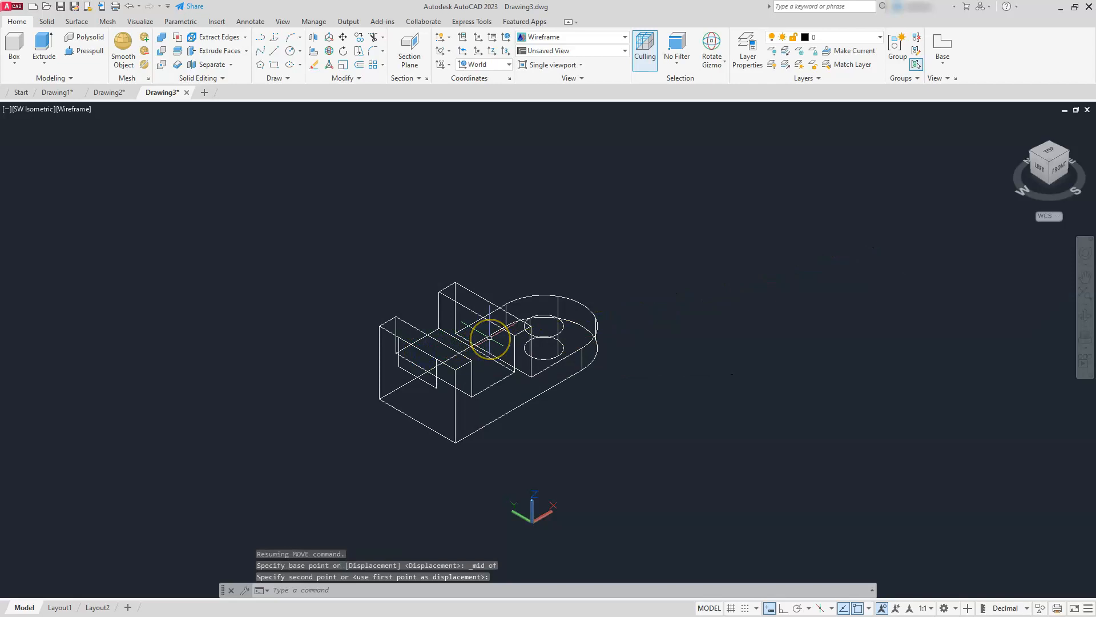
Step: Extrude the rectangle on the straight end lengthwise through the block and past the rounded end of the bracket
click(40, 39)
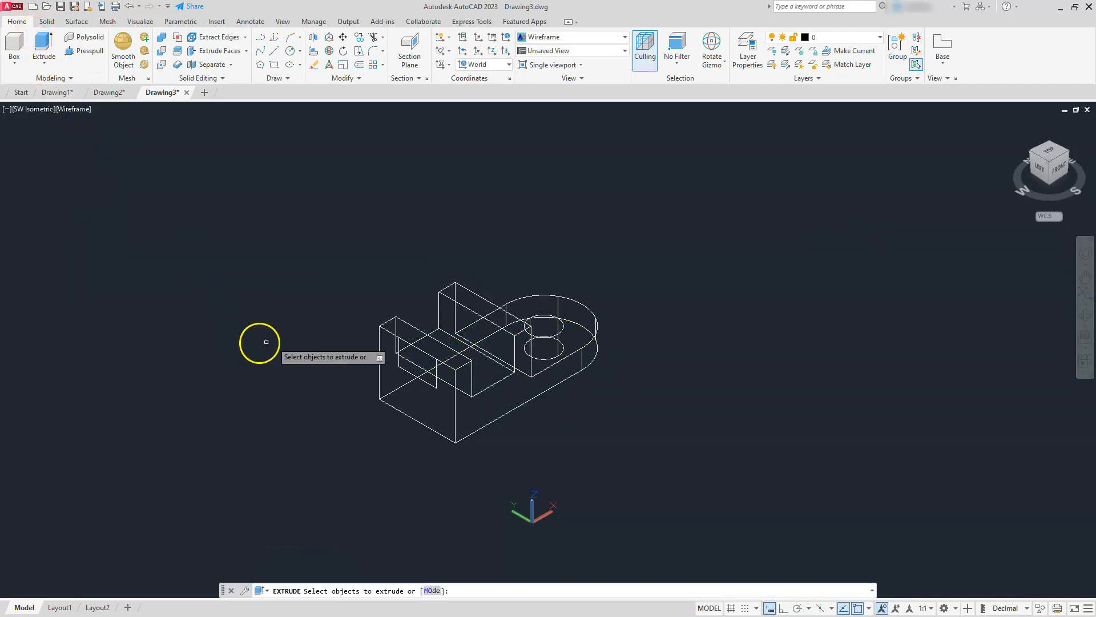
click(433, 387)
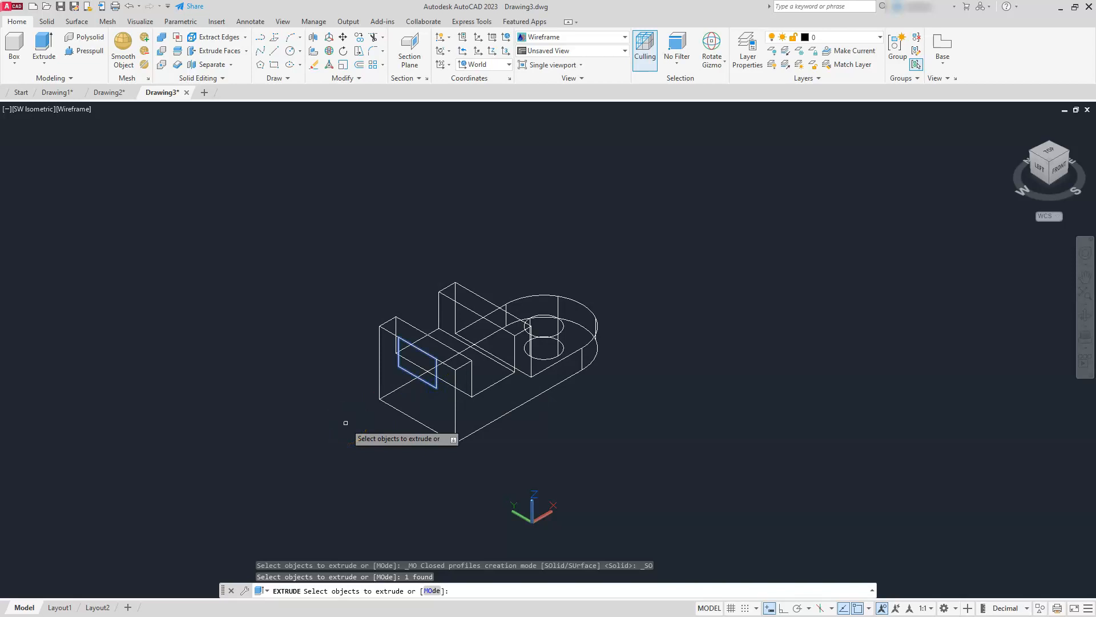
key(Return)
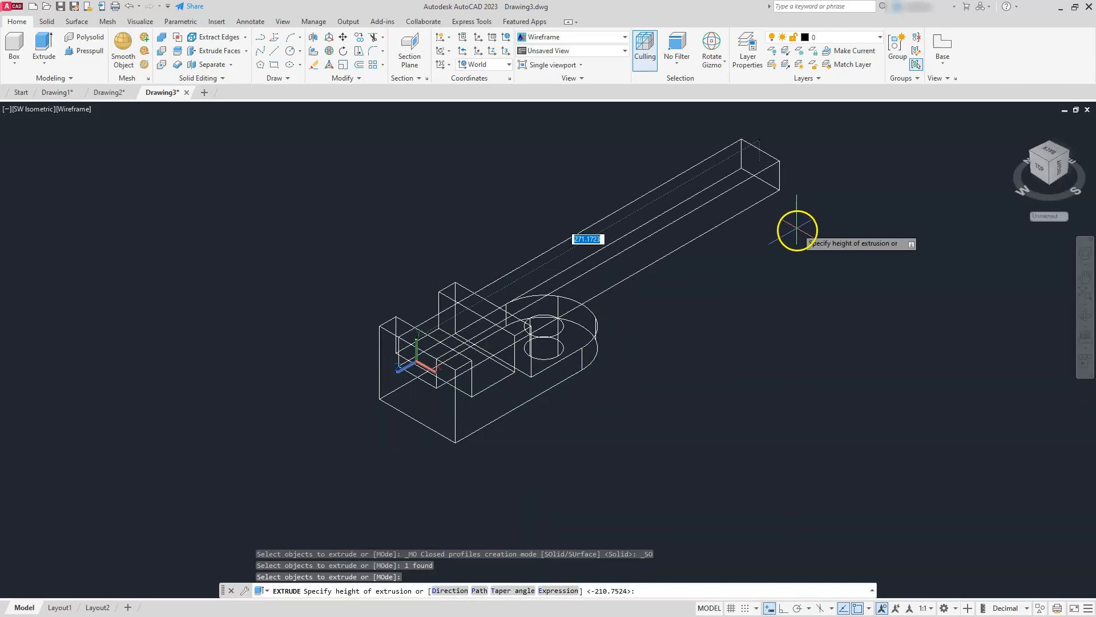
click(717, 260)
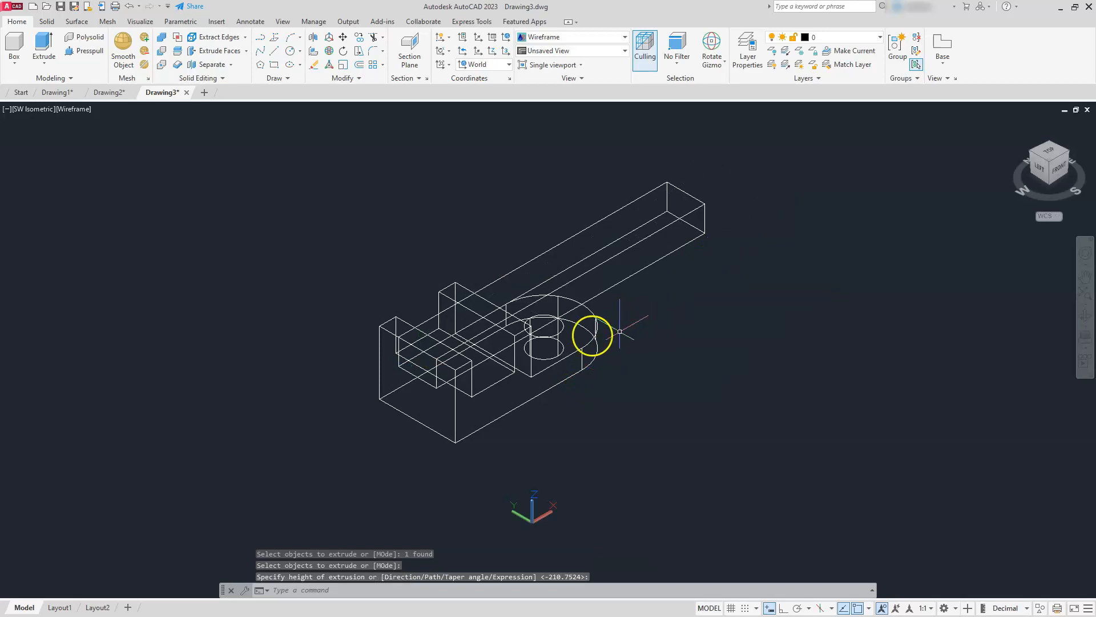
click(504, 313)
key(Escape)
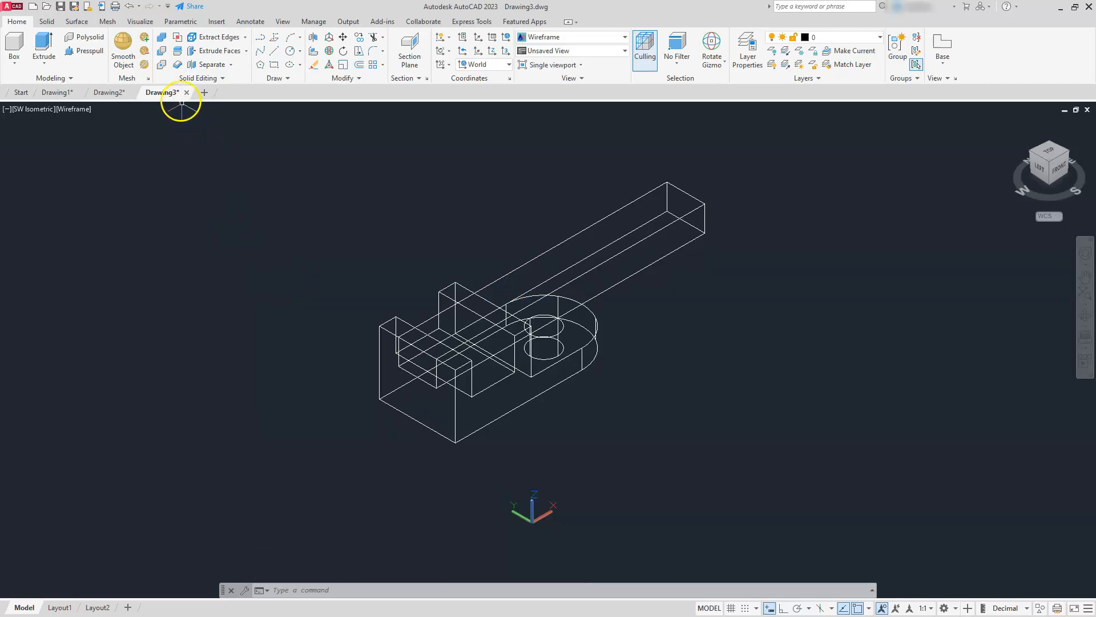
Step: Subtract the long lengthwise bar from the bracket solid to cut the second notch through the square block
click(162, 52)
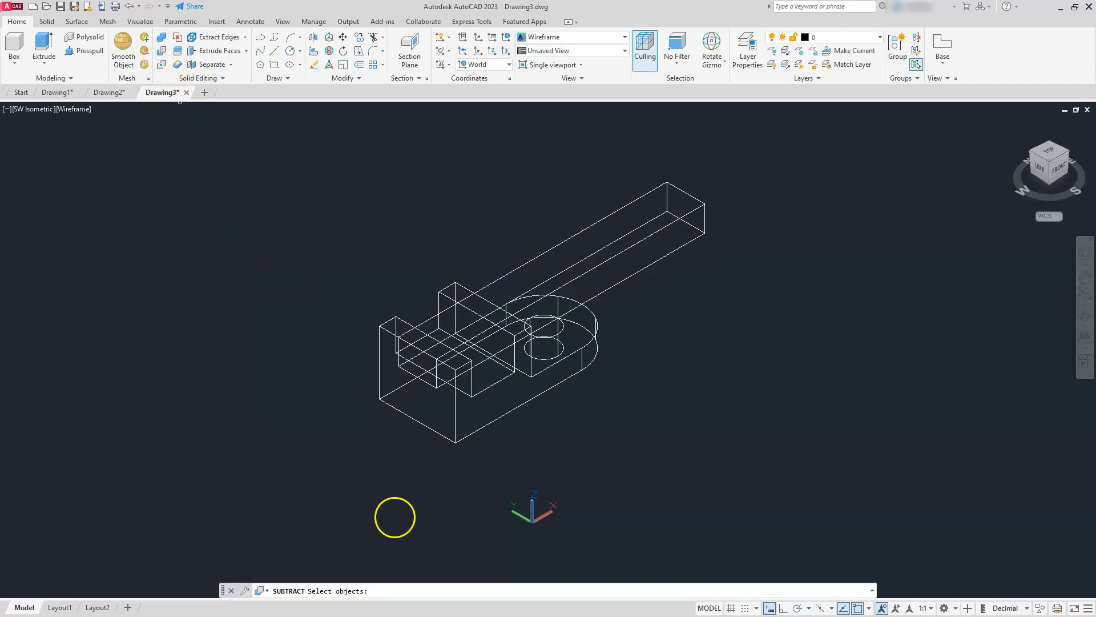
click(550, 390)
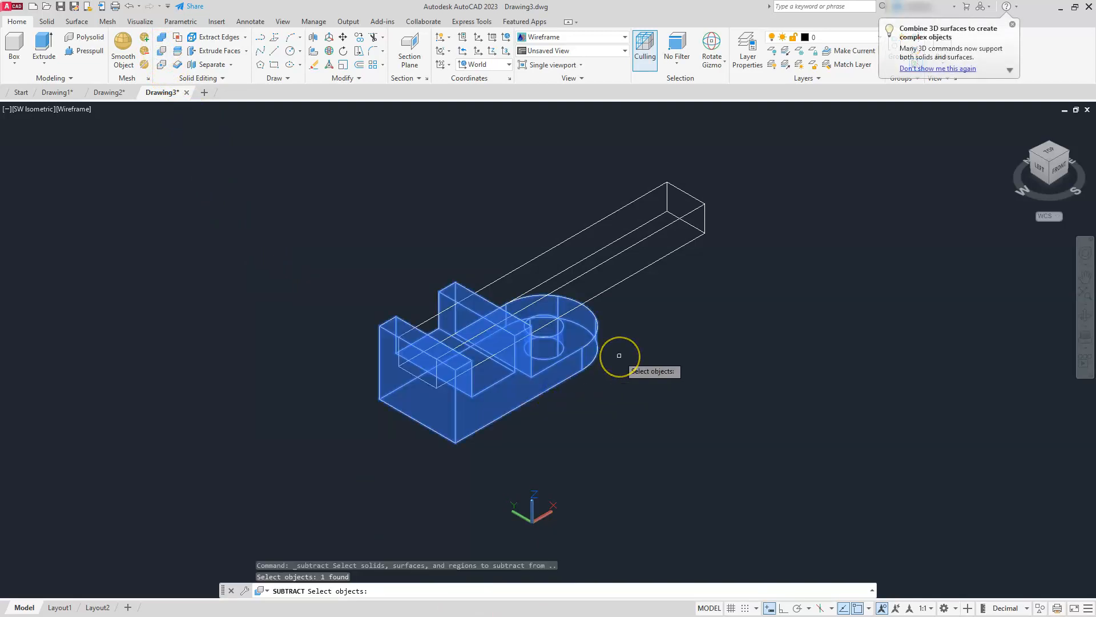
key(Return)
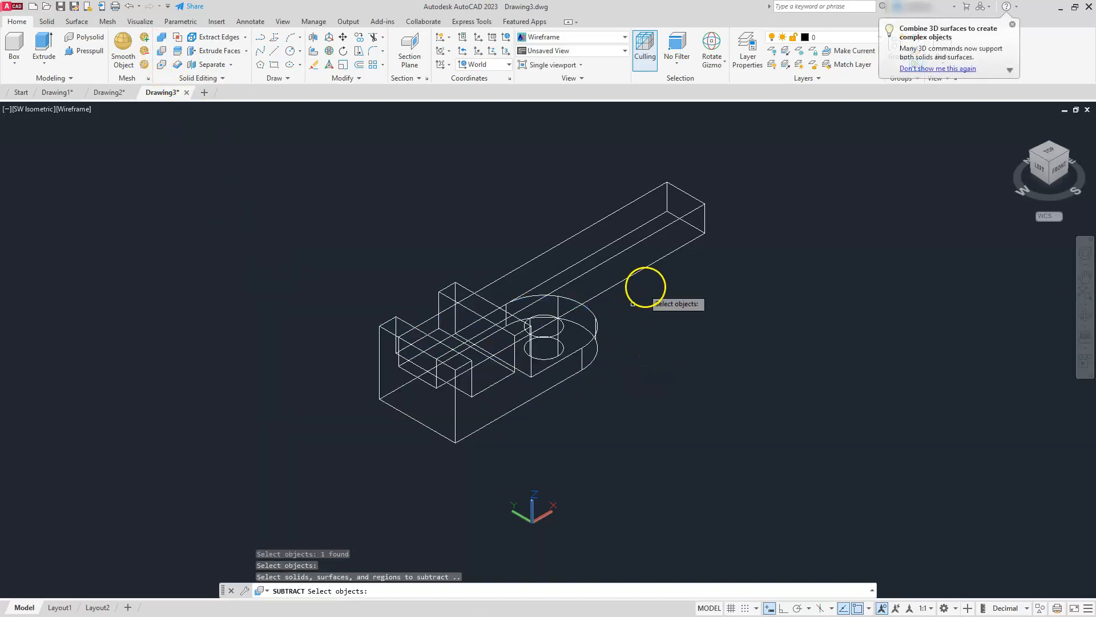
click(658, 259)
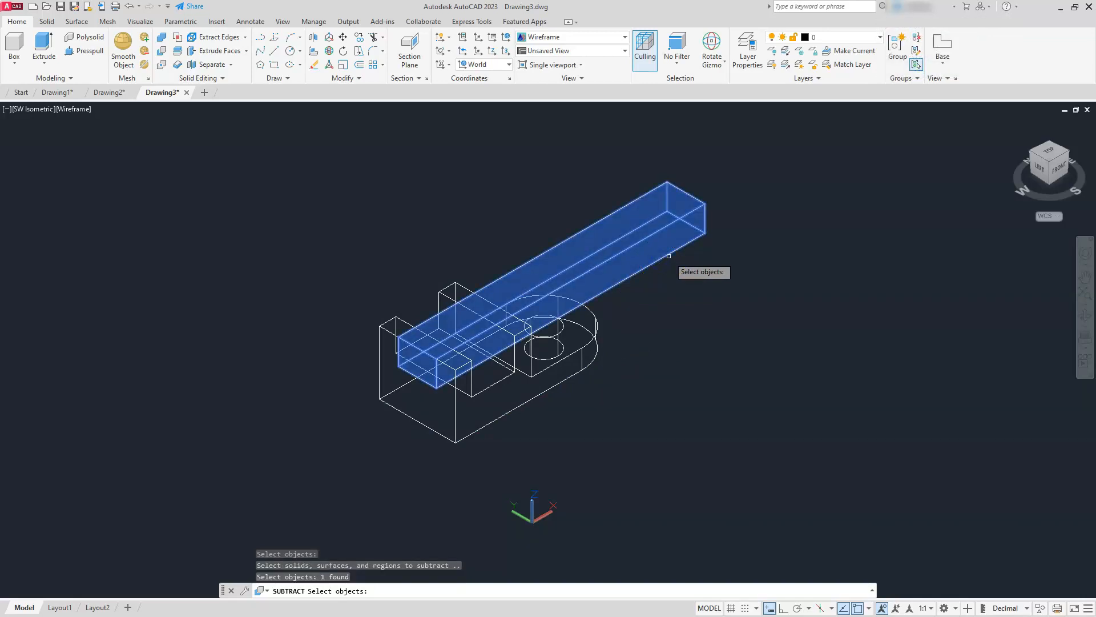
key(Return)
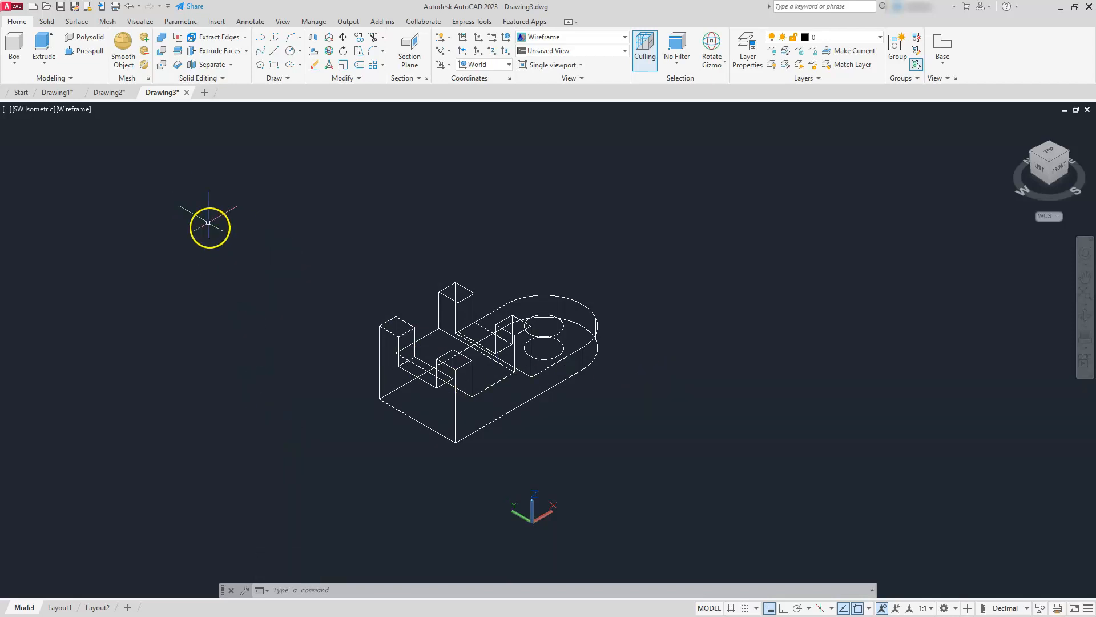
Step: Check the Drawing2 reference sheet, then compare the Drawing3 solid against it in the SE isometric, right and front views, returning to SE isometric
click(114, 96)
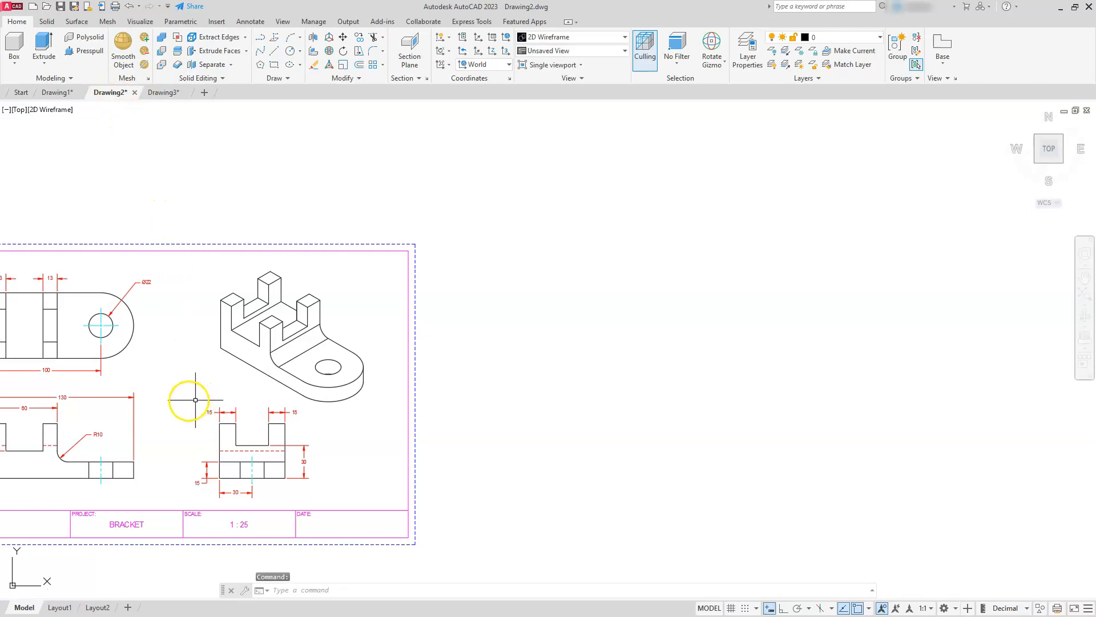
mouse_move(167, 350)
middle_down()
mouse_move(310, 306)
mouse_move(456, 239)
middle_up()
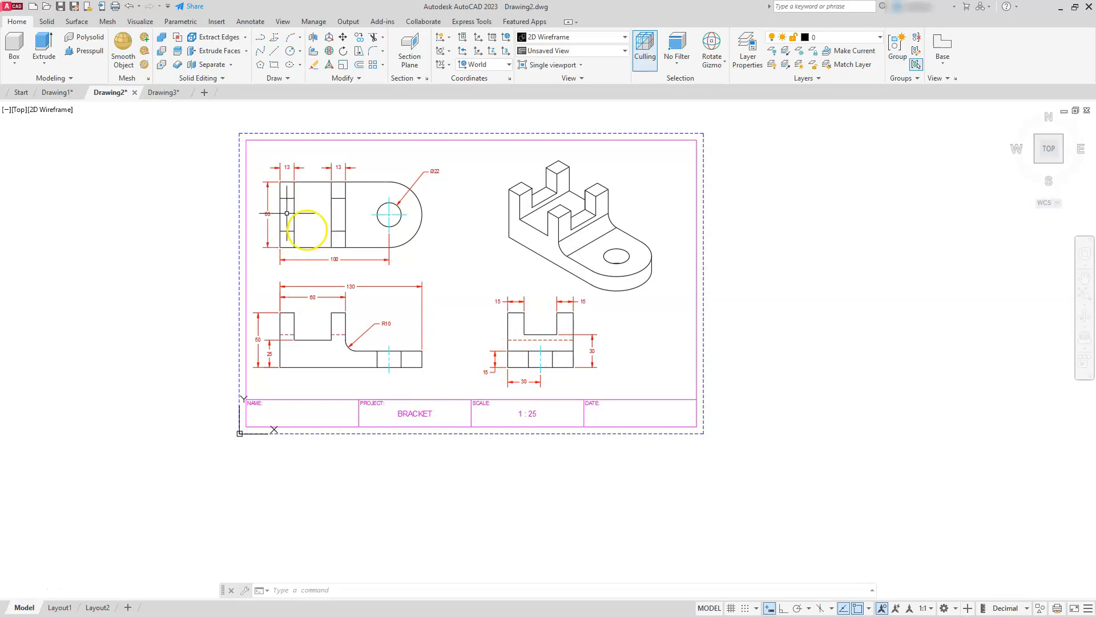
click(165, 94)
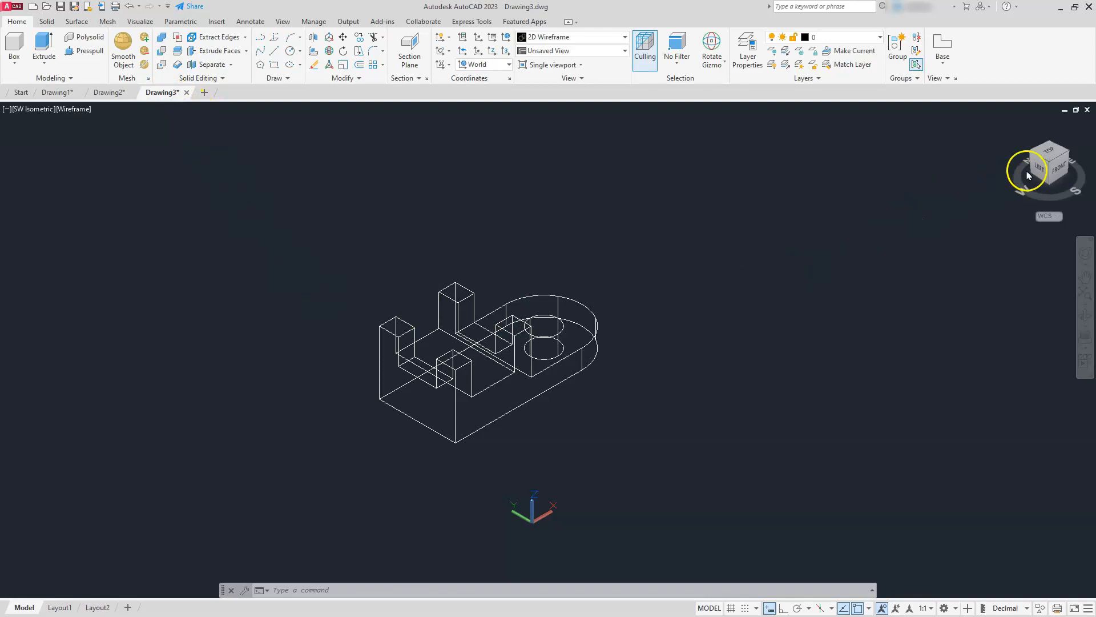
click(1048, 163)
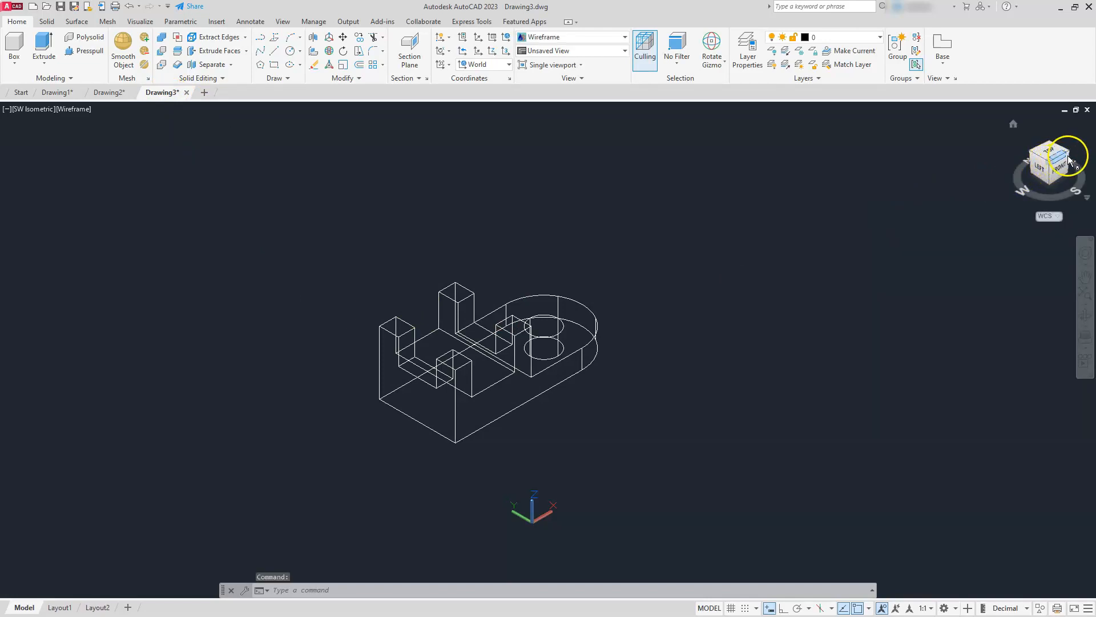
click(1066, 152)
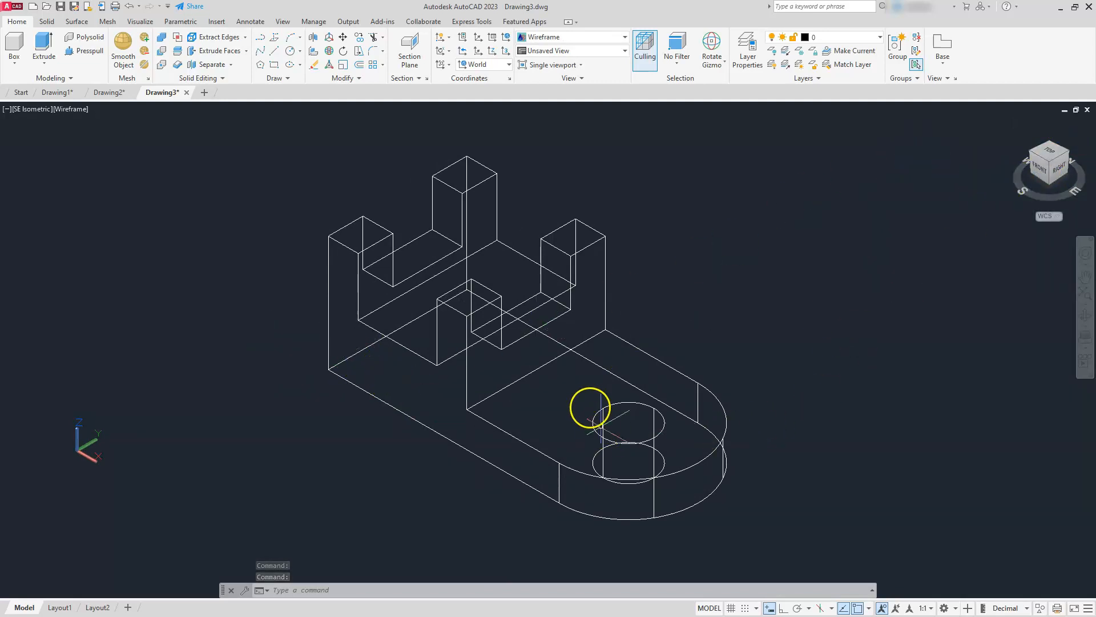
click(1059, 167)
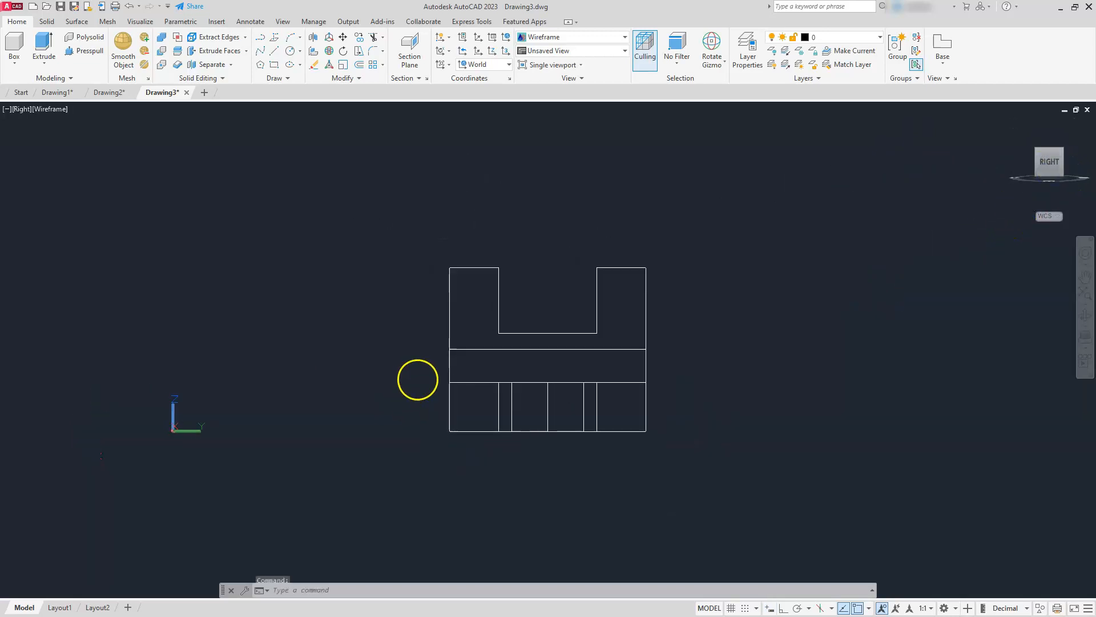
click(1028, 162)
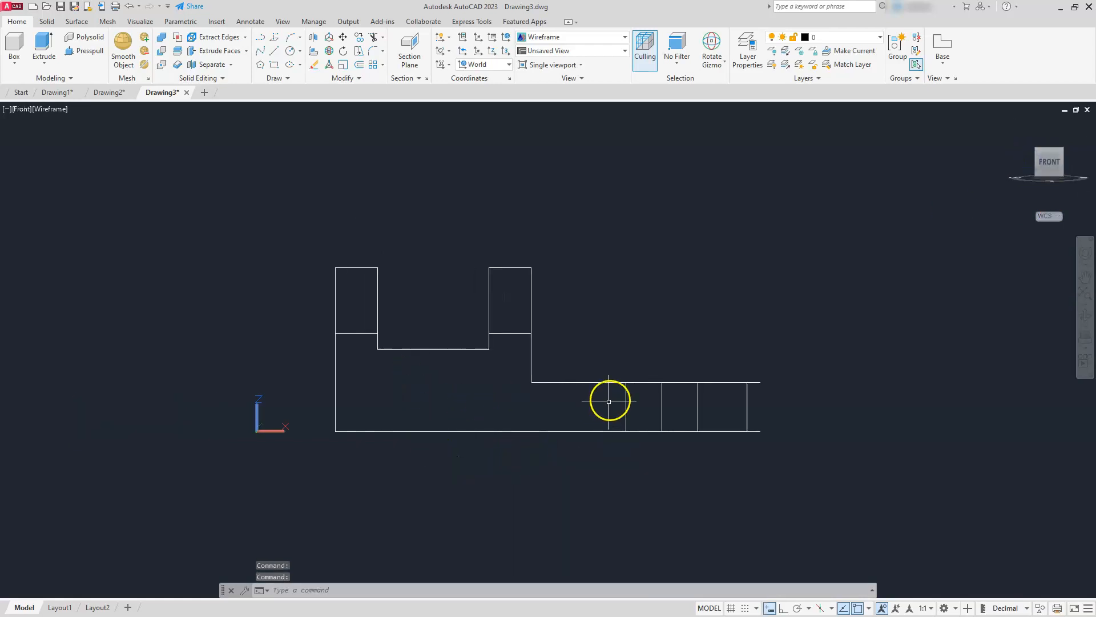
mouse_move(1061, 160)
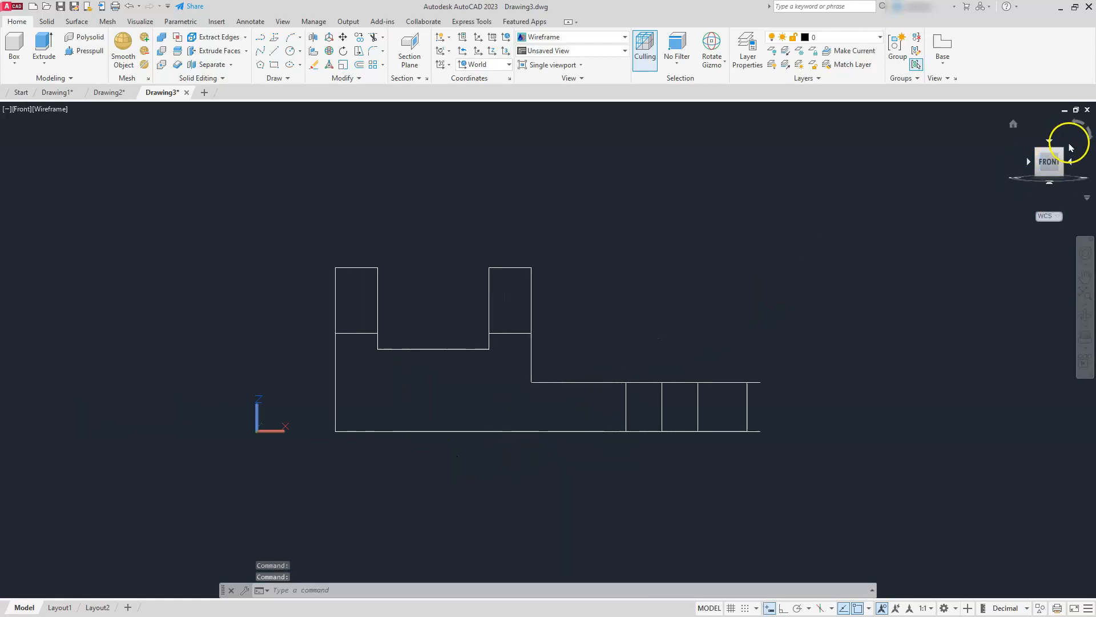
click(1060, 151)
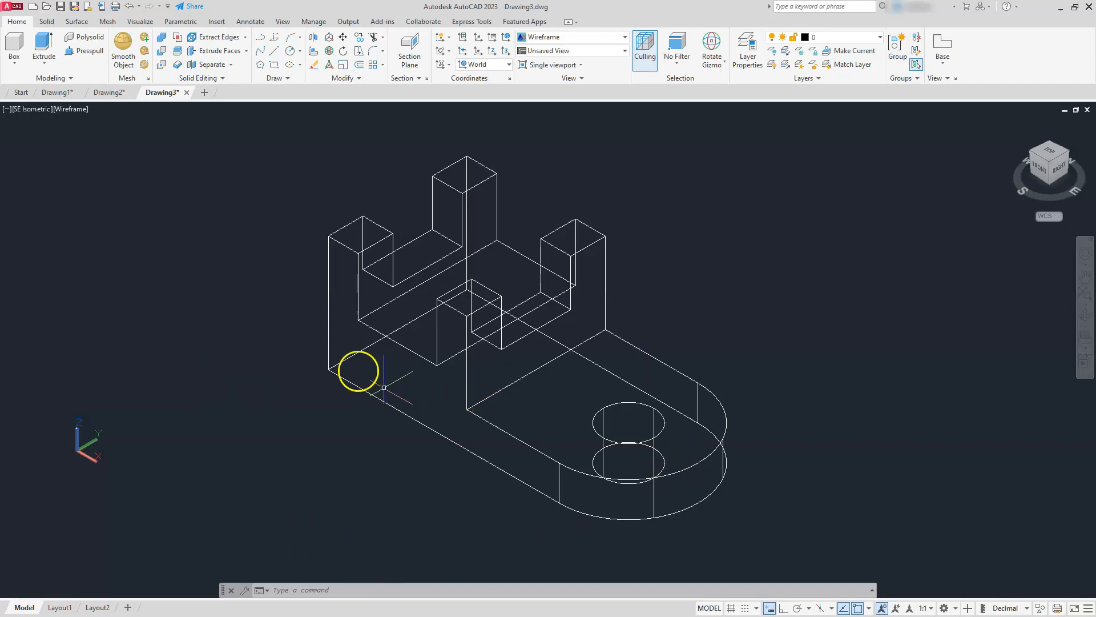
Step: Fillet the inner edge where the square block meets the rounded base plate with a radius of 10
click(46, 22)
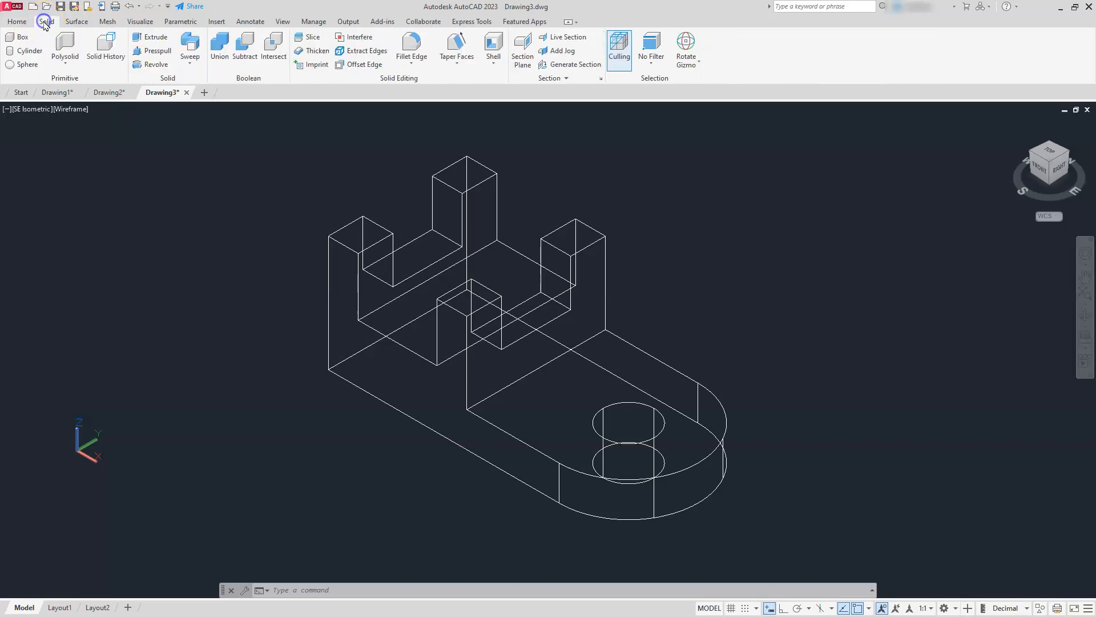
click(412, 41)
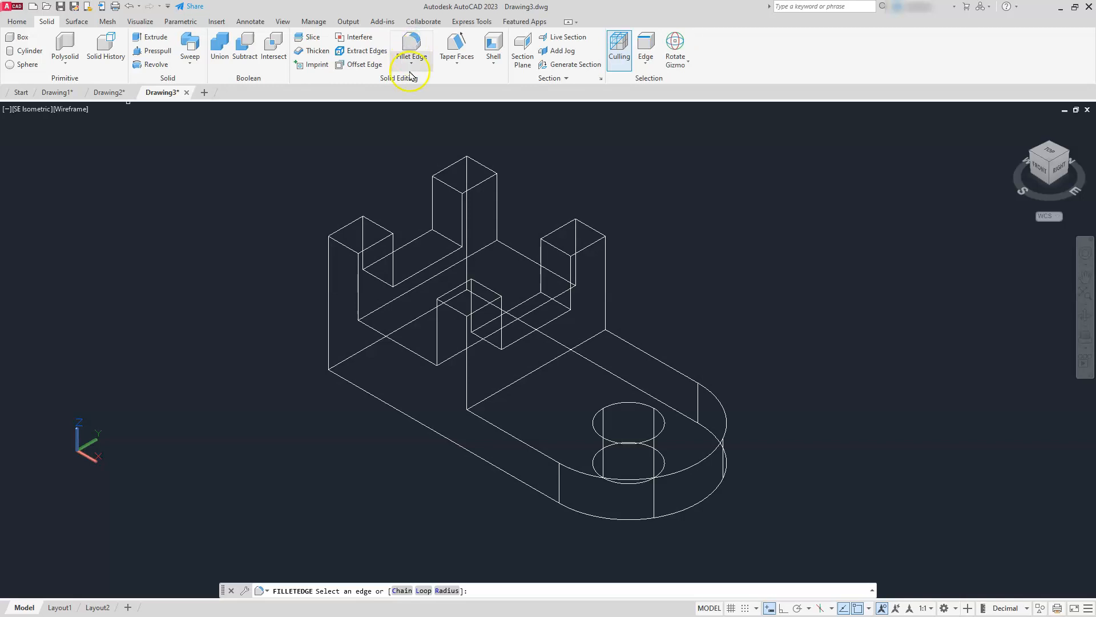
click(447, 591)
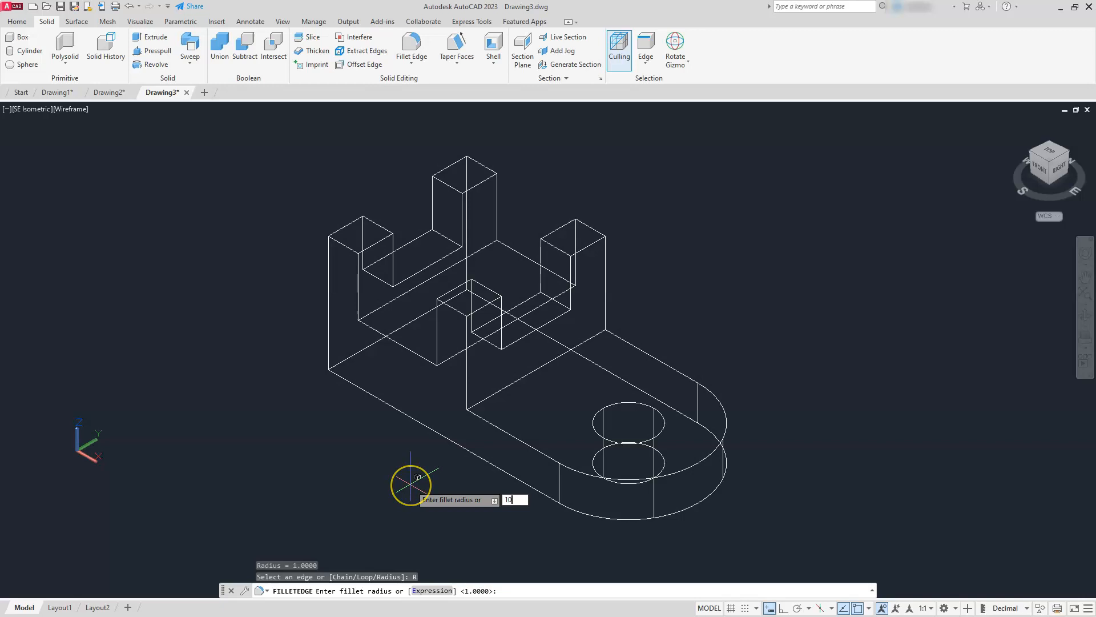
key(Return)
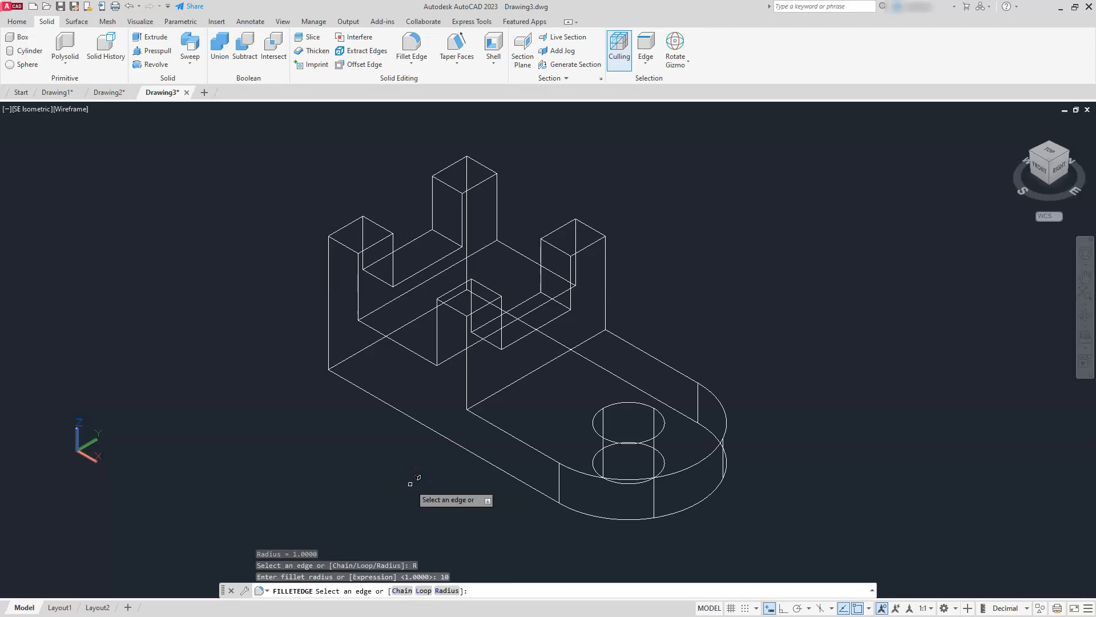
click(491, 393)
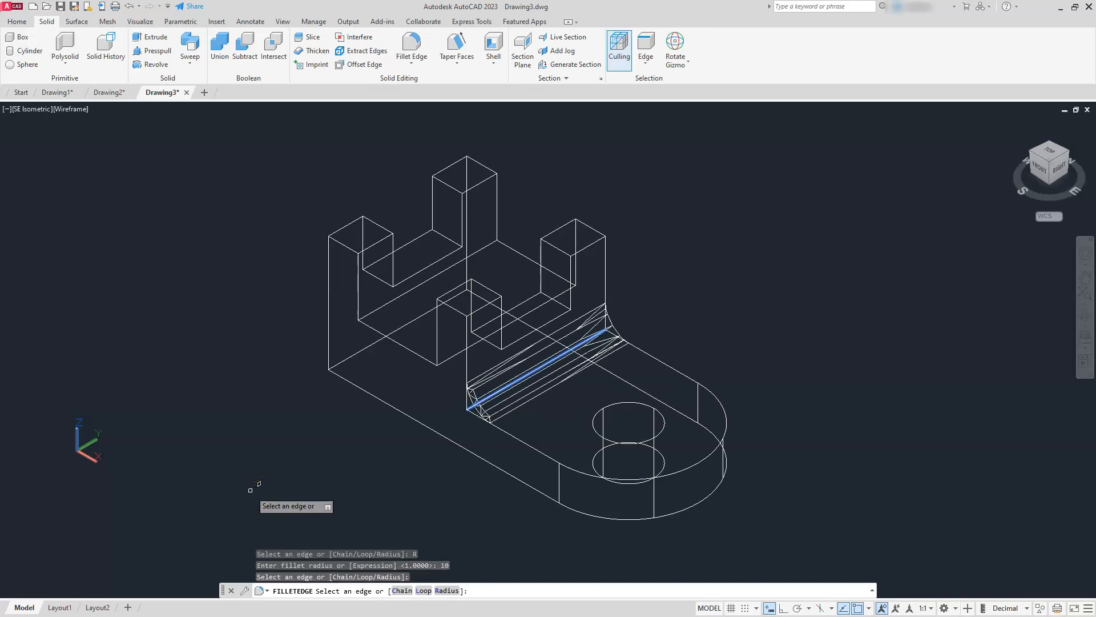
key(Return)
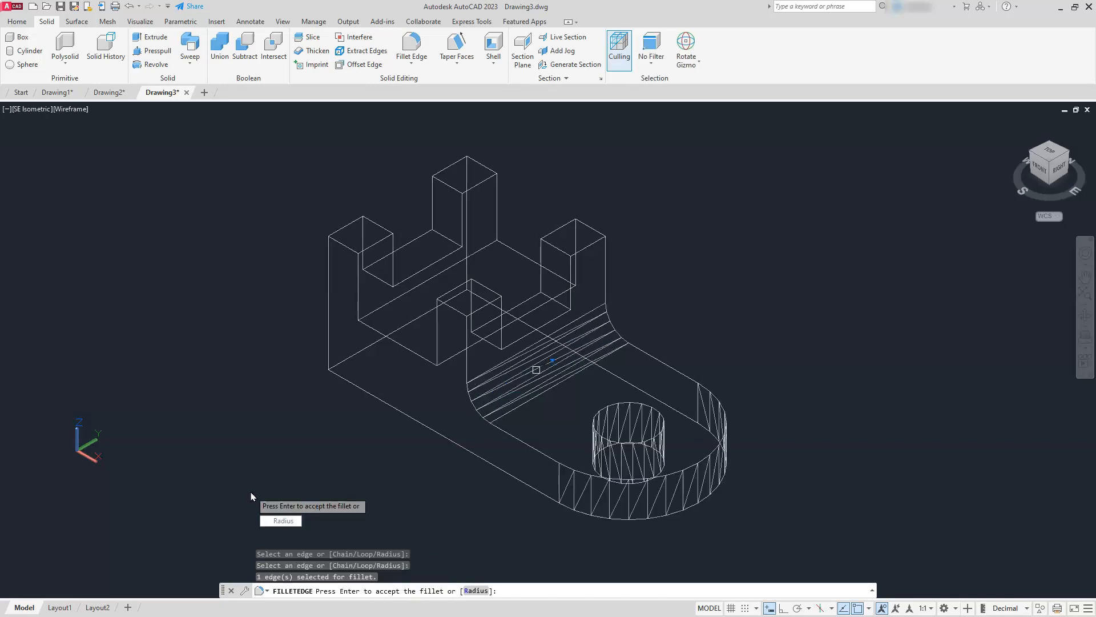
key(Return)
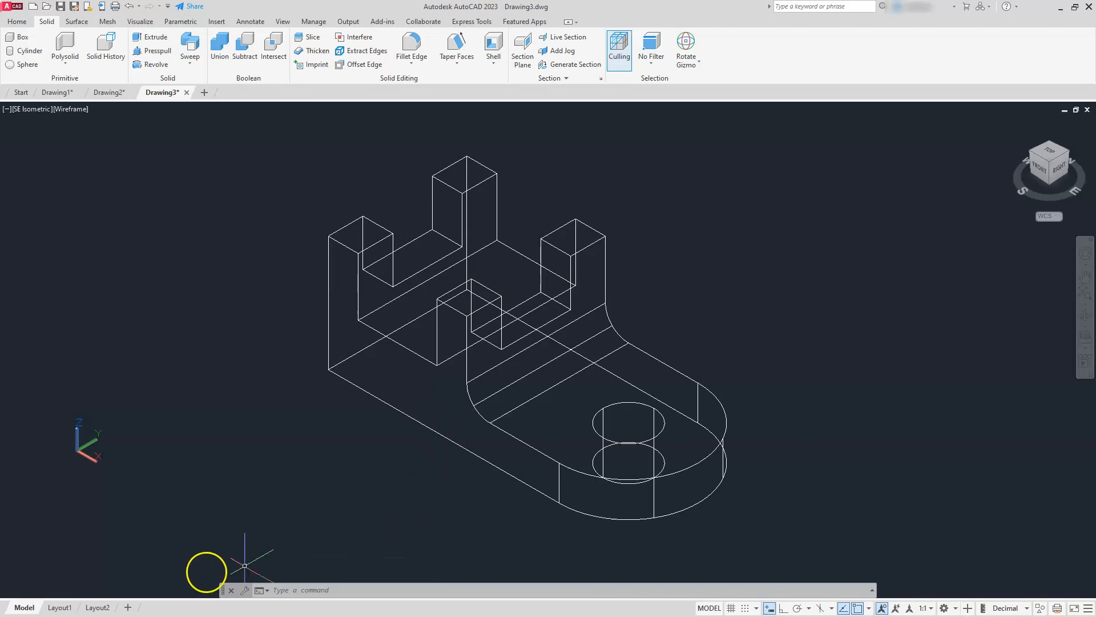
Step: Switch to Layout1 and delete its existing viewport
click(61, 610)
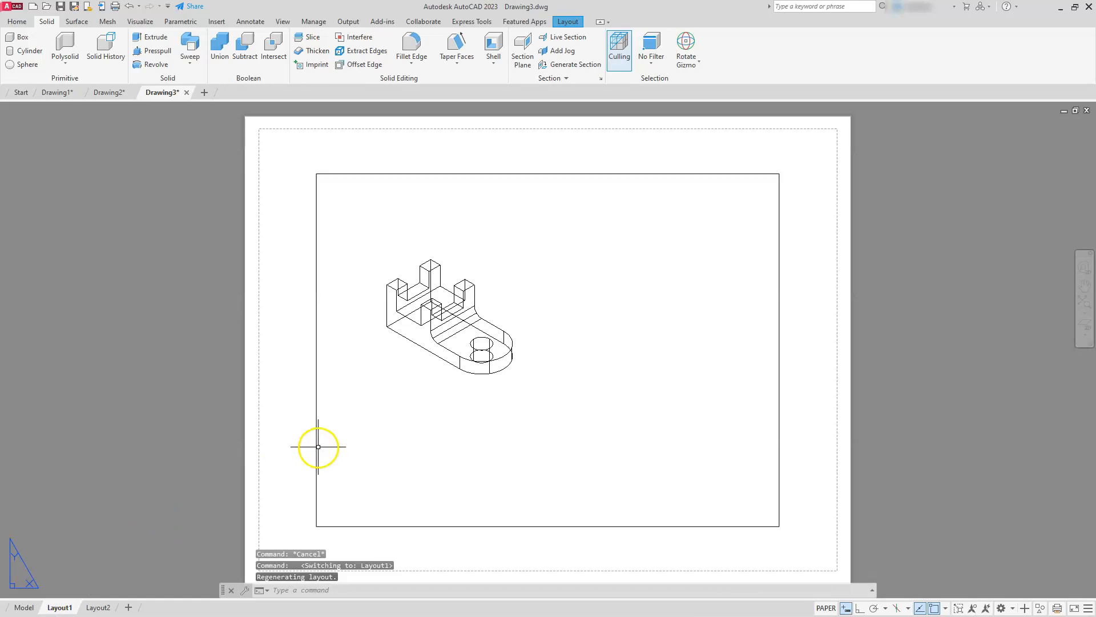
click(316, 448)
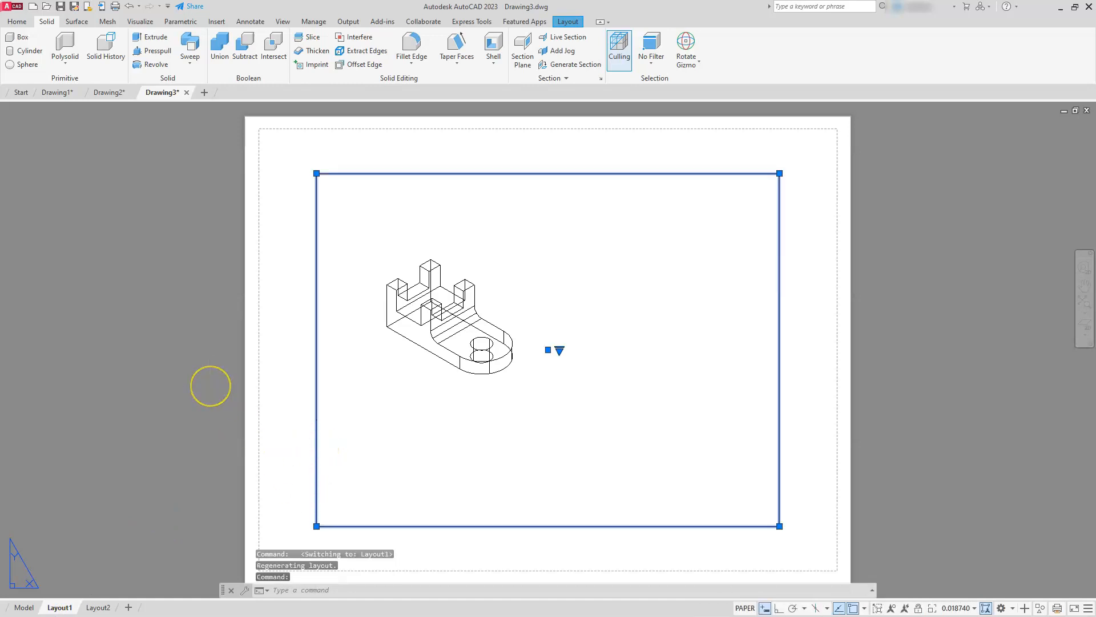
key(Delete)
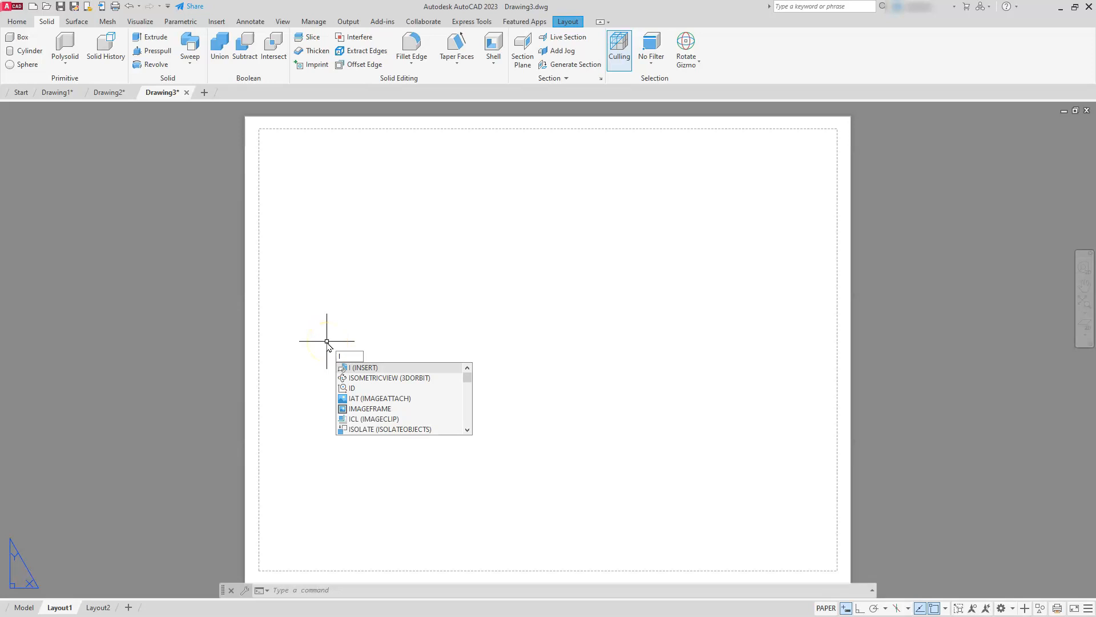
Step: Start a block insertion with insertion point and scale specified on screen, and load B SIZE.dwg from the Class 1 folder
key(Return)
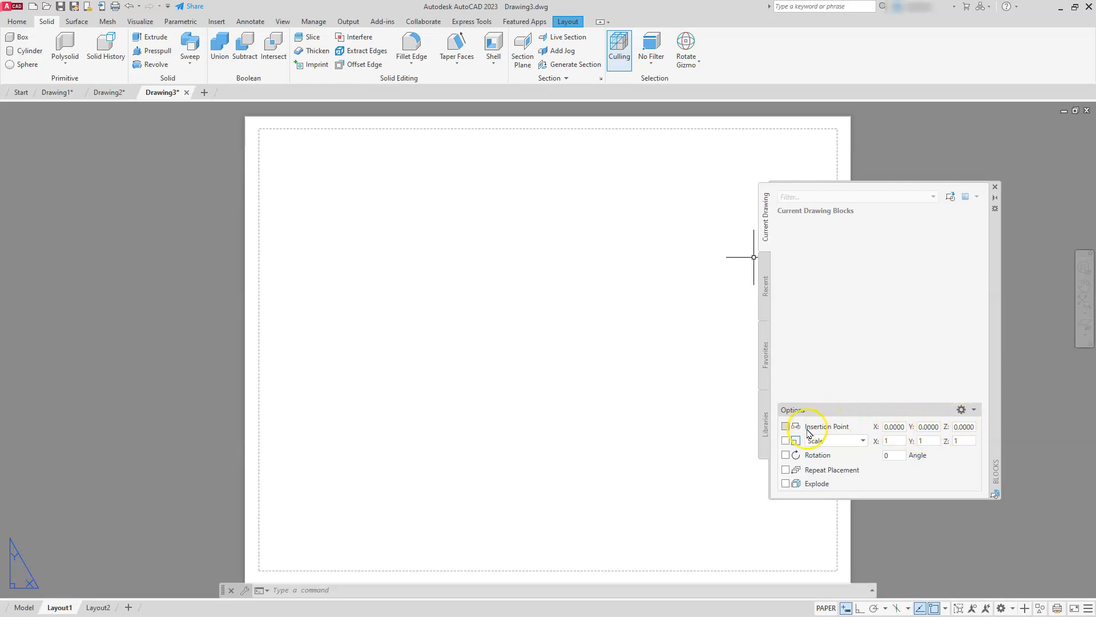
click(785, 426)
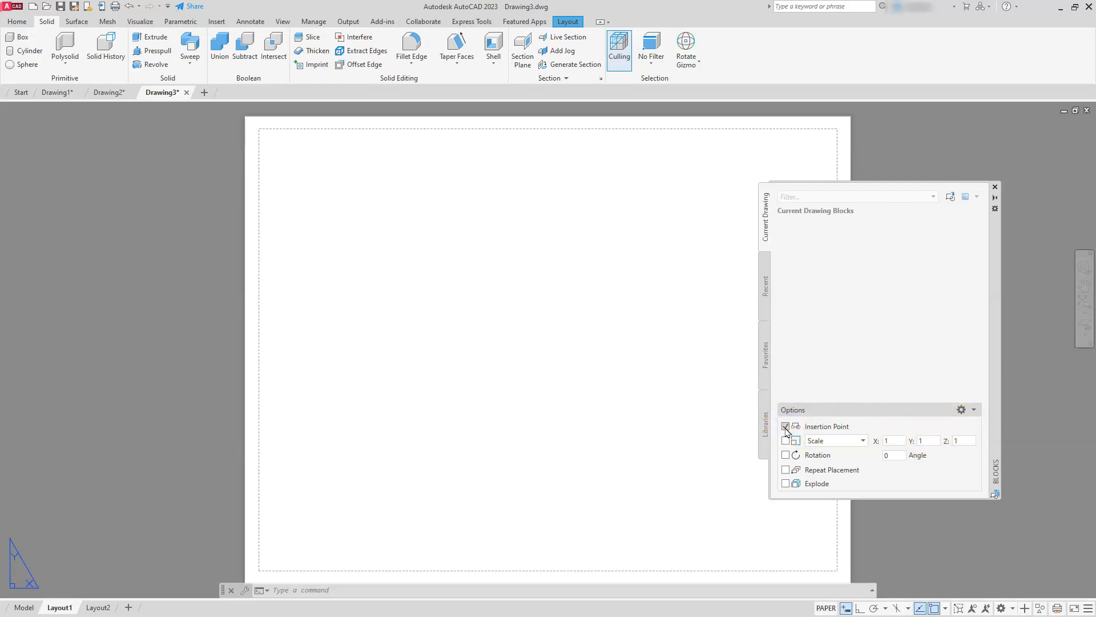
click(785, 441)
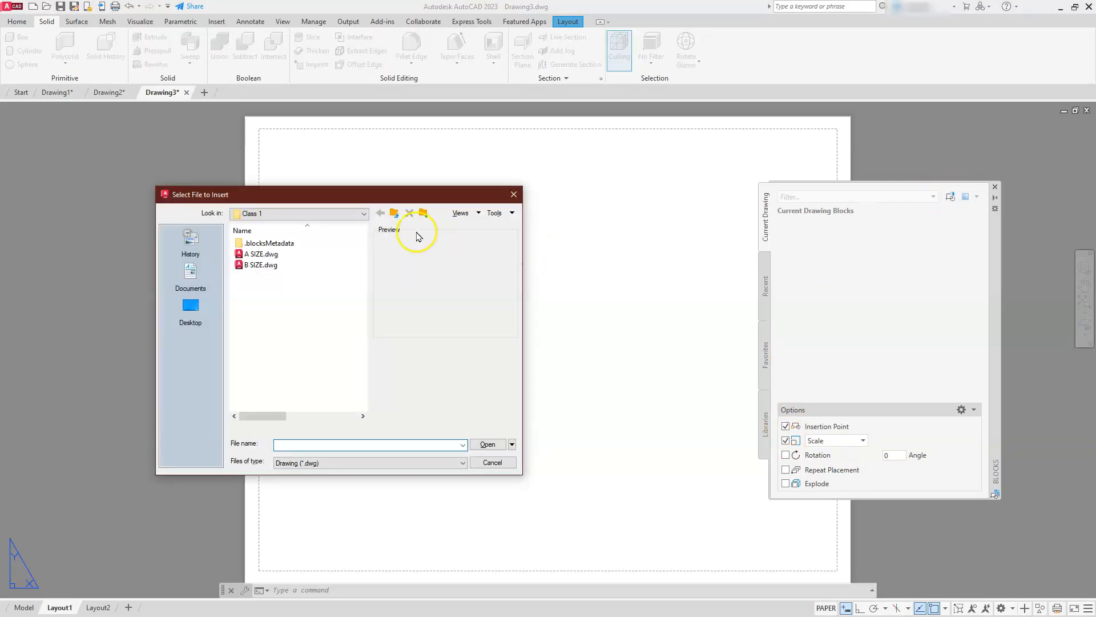
click(247, 267)
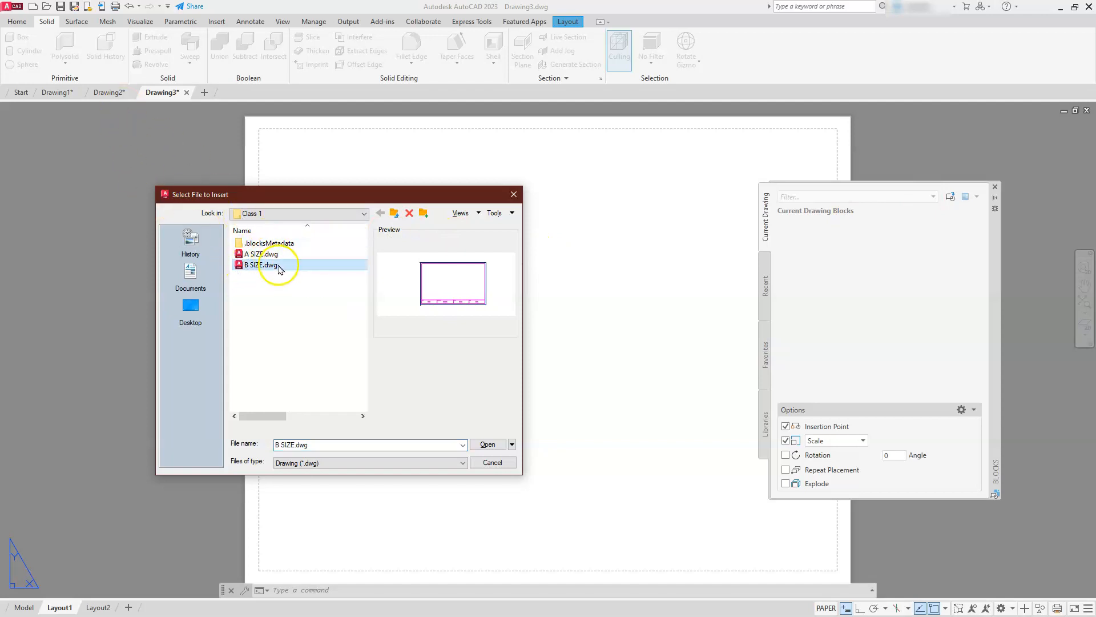
click(492, 446)
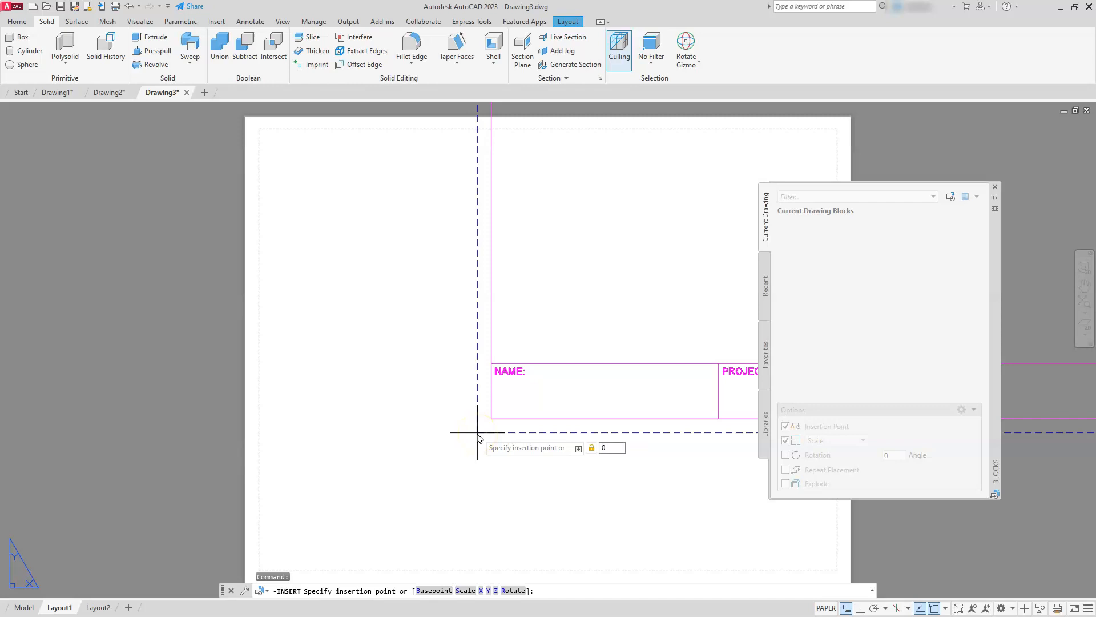
Step: Place the B SIZE title block at 0,0 on the layout with X and Y scale factors of 1
text(,0)
key(Return)
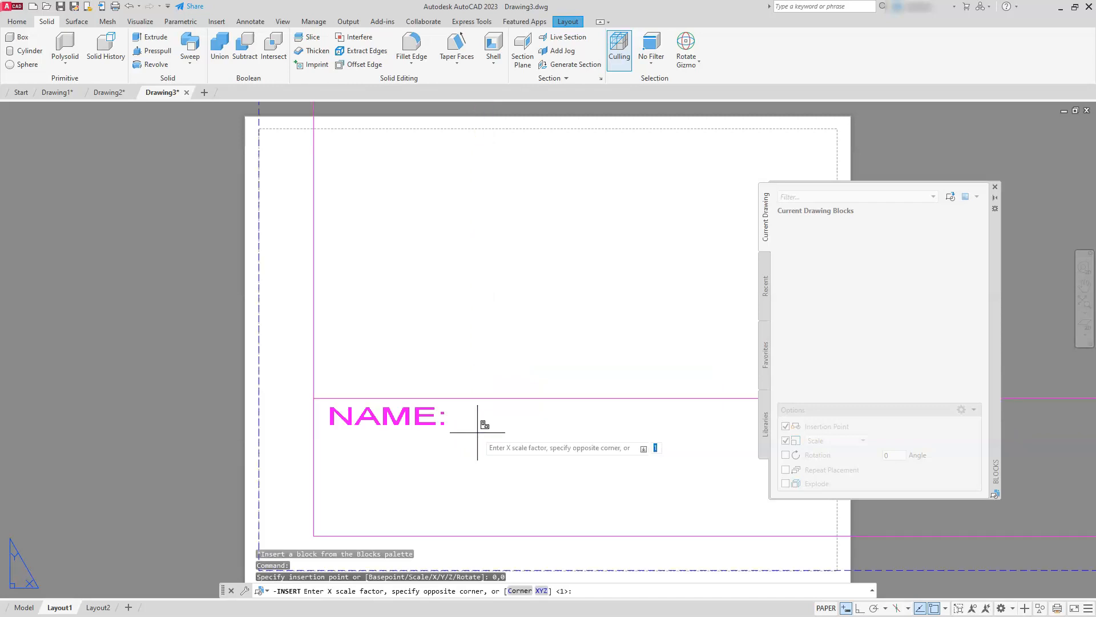
key(Return)
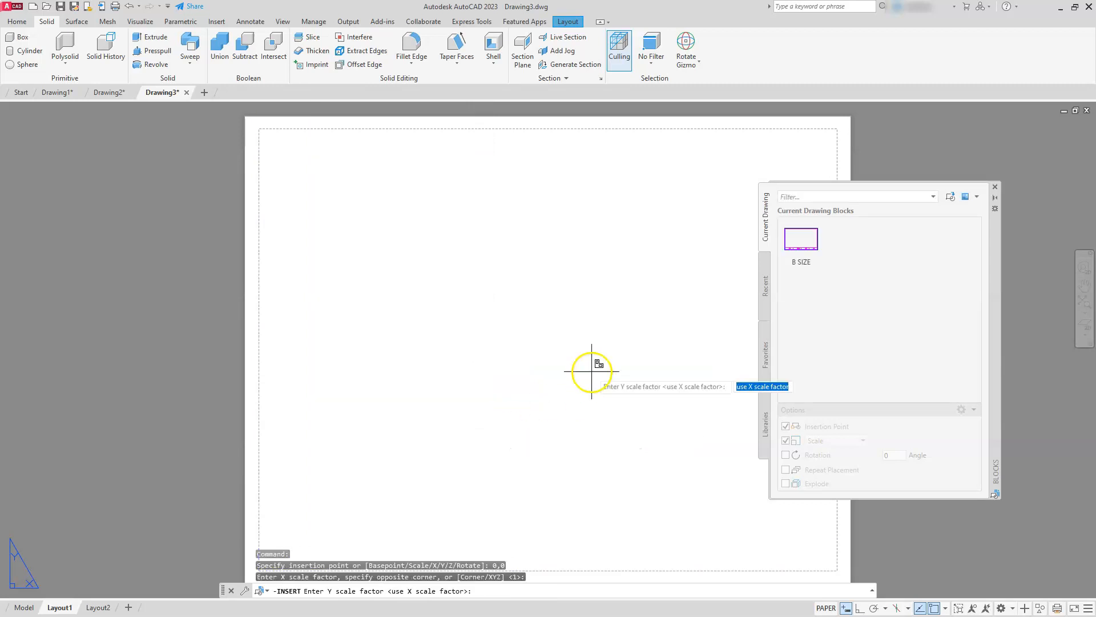
scroll(591, 371, down, 3)
scroll(539, 379, up, 2)
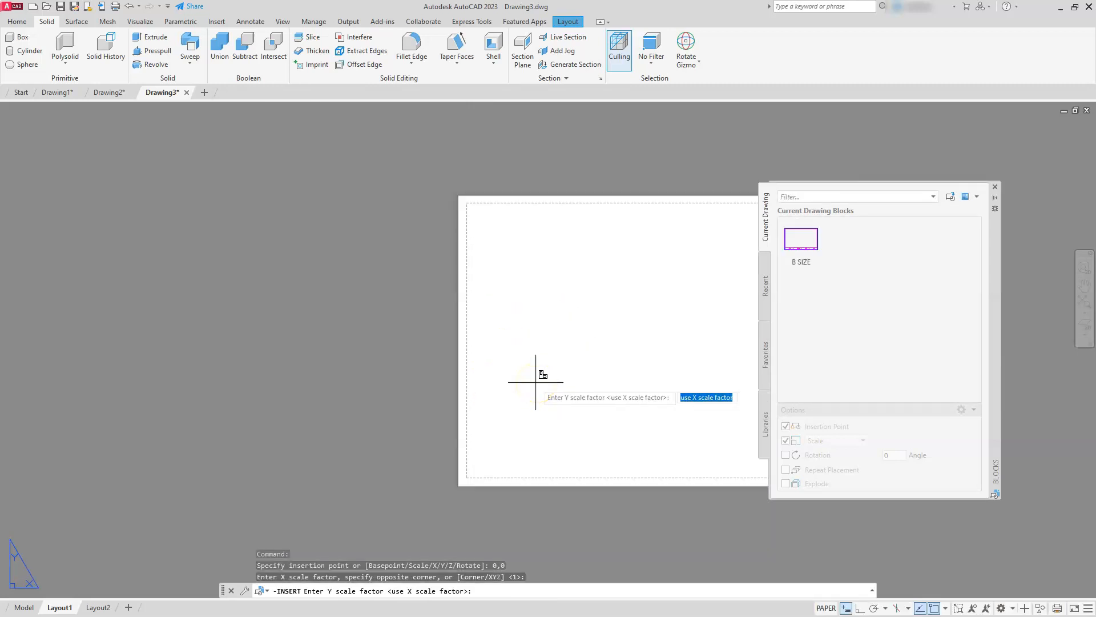
text(1)
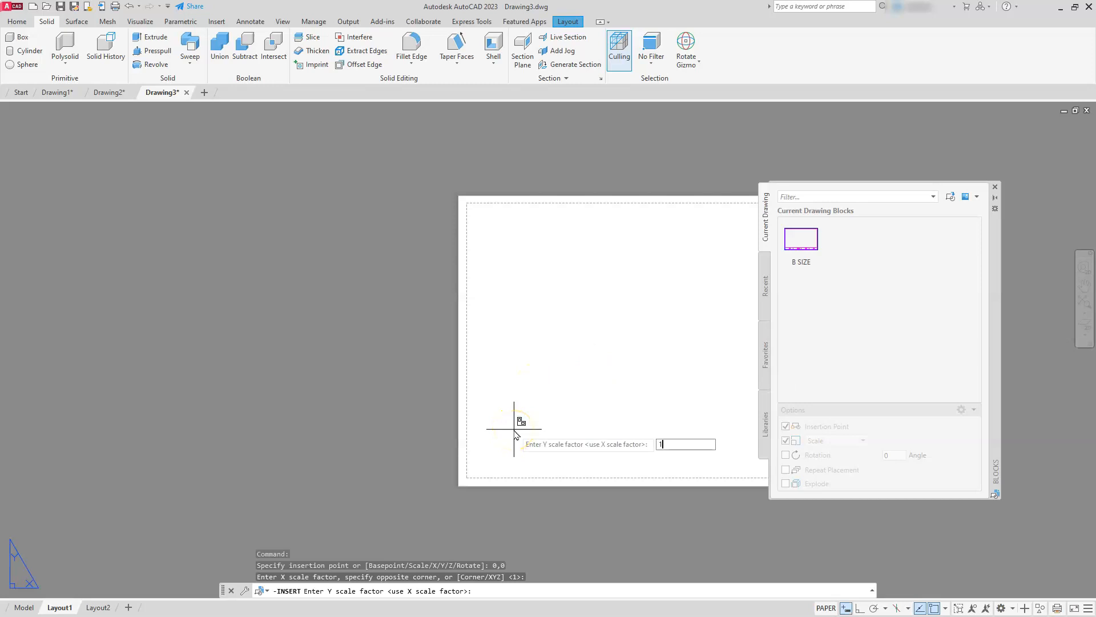
key(Return)
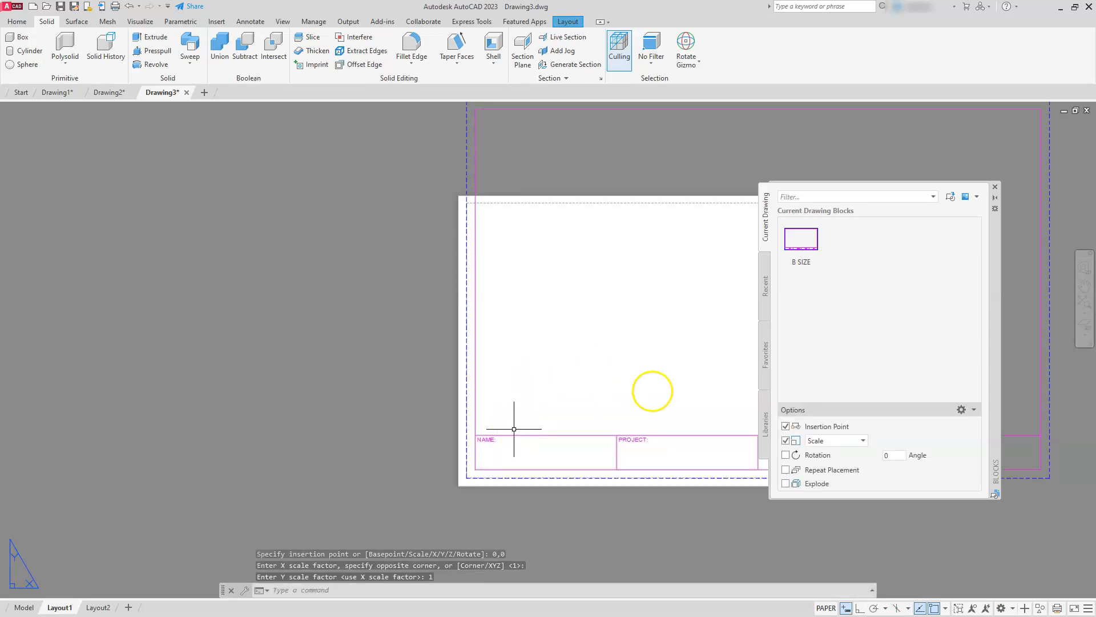
key(Escape)
key(Escape)
key(Escape)
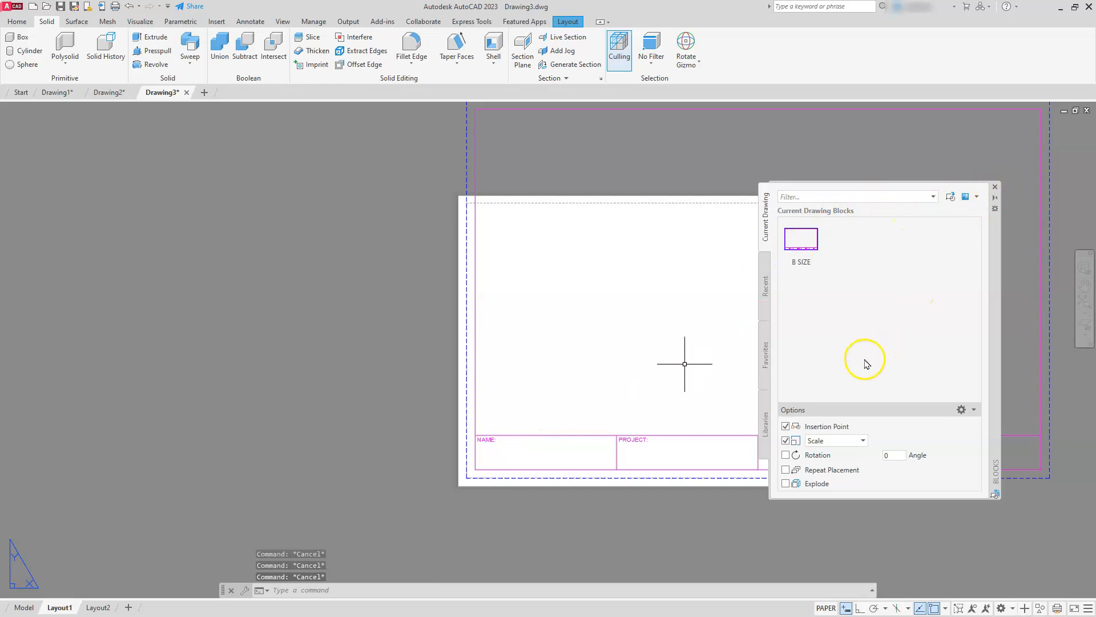
Step: Turn off specifying the insertion point and scale on screen for block insertion, and close the blocks palette
click(786, 440)
click(785, 426)
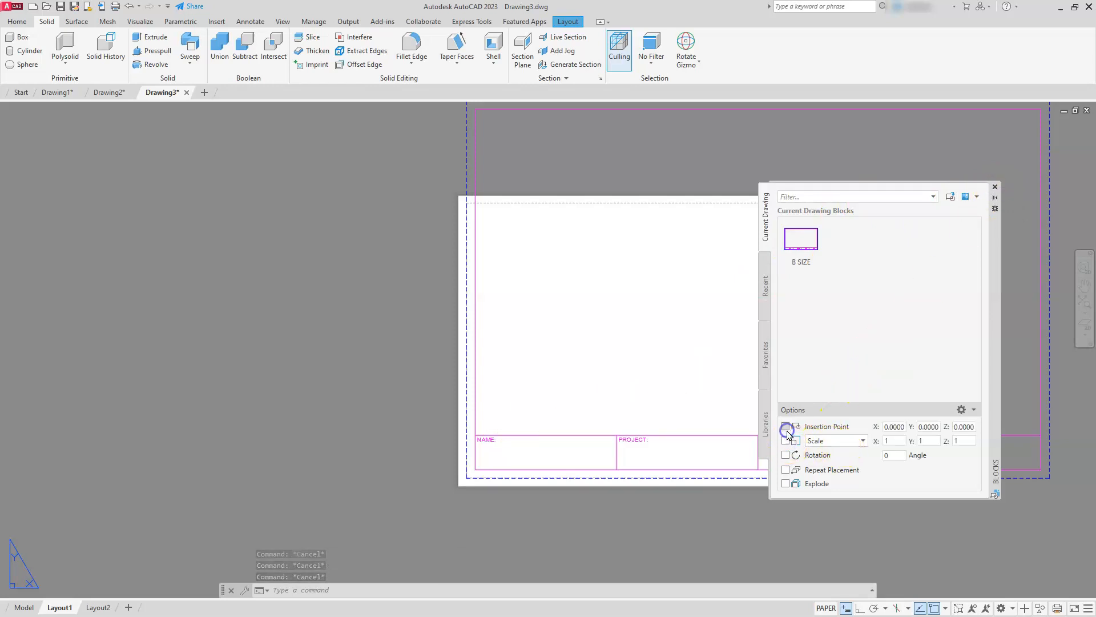
click(995, 187)
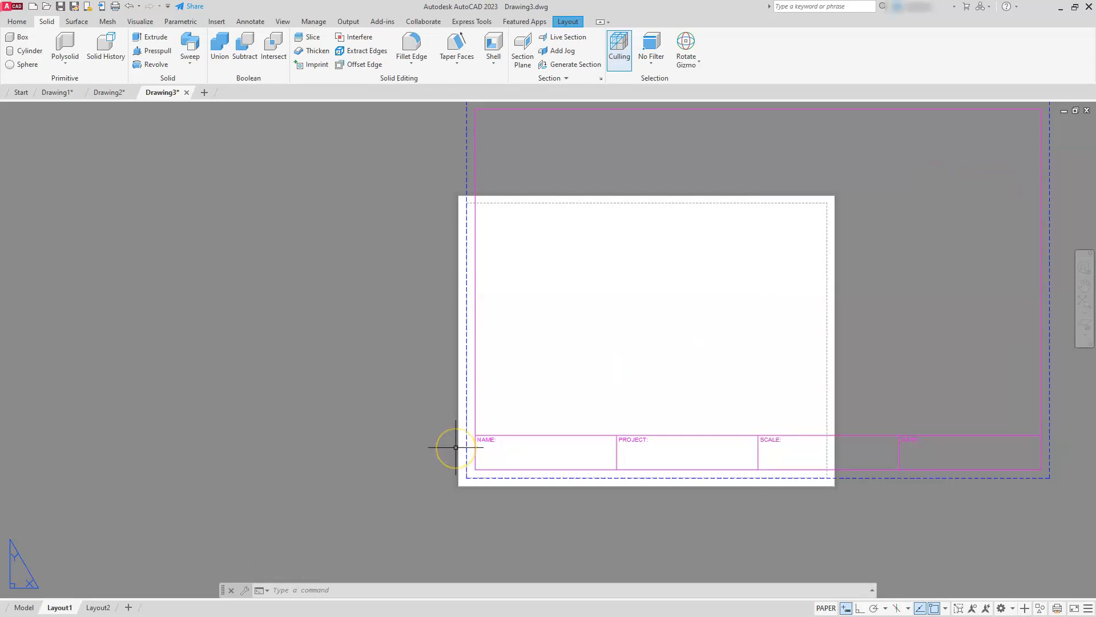
Step: Modify Layout1's page setup to use the DWG To PDF.pc3 plotter and ANSI full bleed B (17.00 x 11.00 Inches) paper
scroll(456, 447, down, 1)
middle_drag(570, 381, 415, 428)
scroll(415, 428, up, 1)
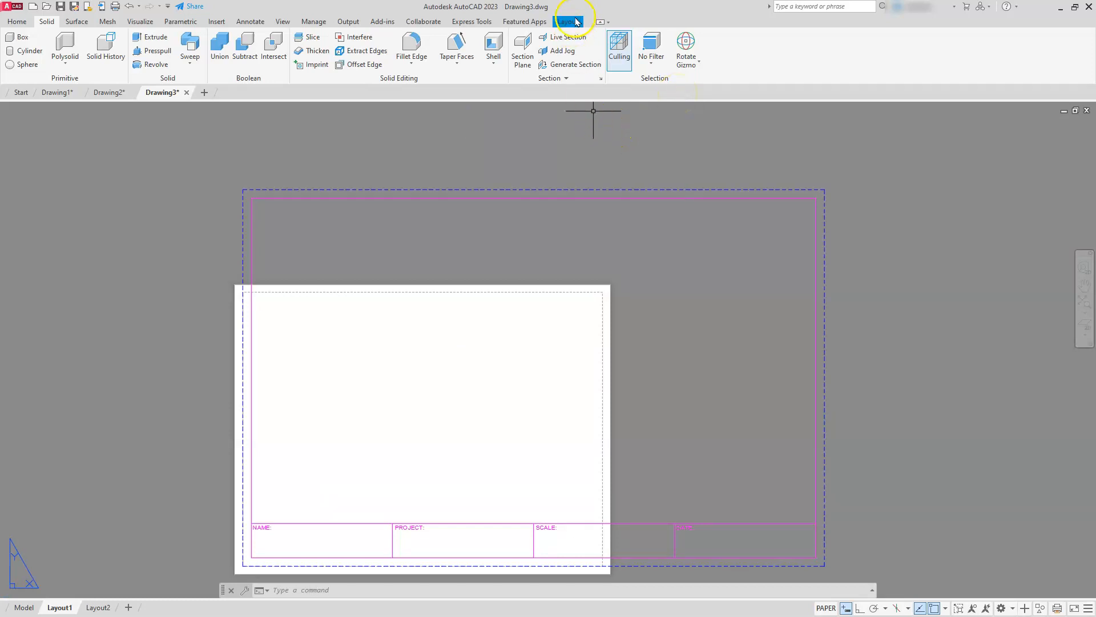
click(575, 23)
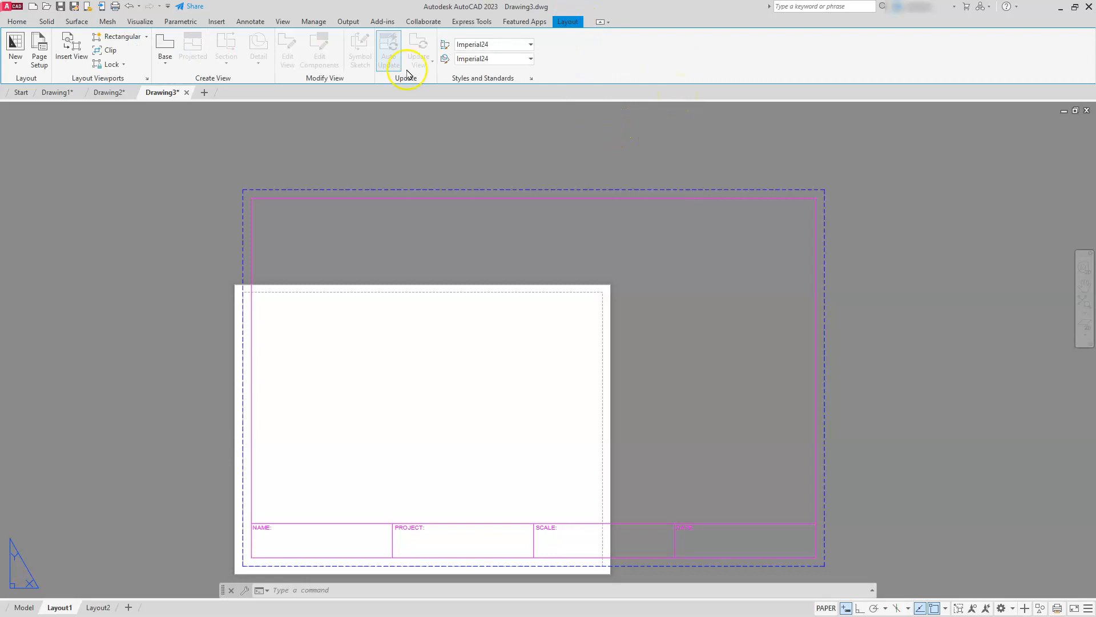
click(38, 53)
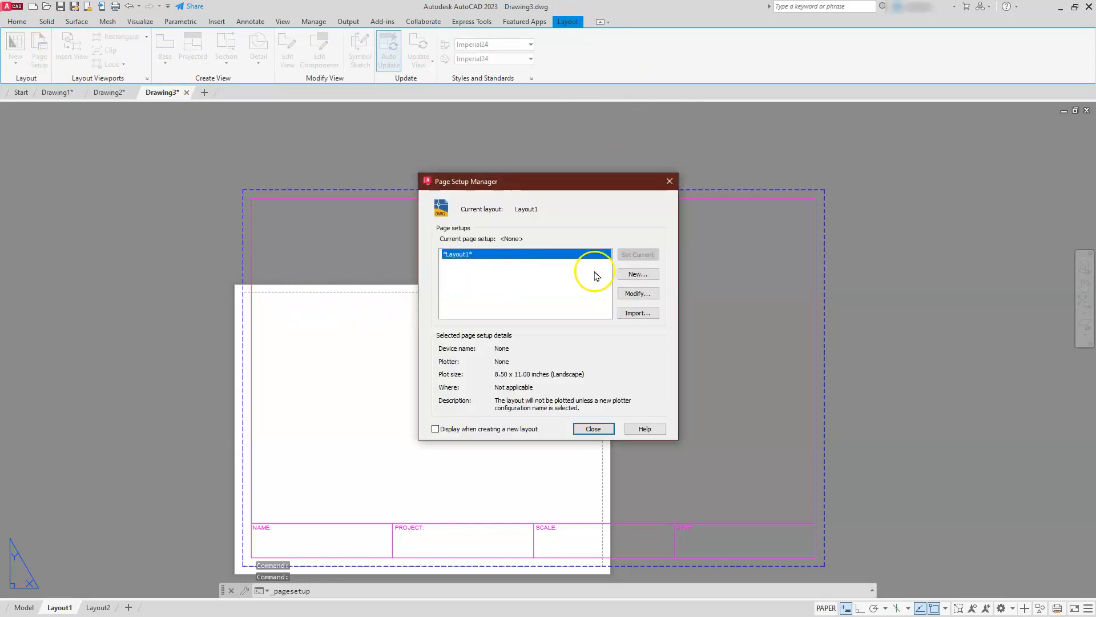
click(634, 295)
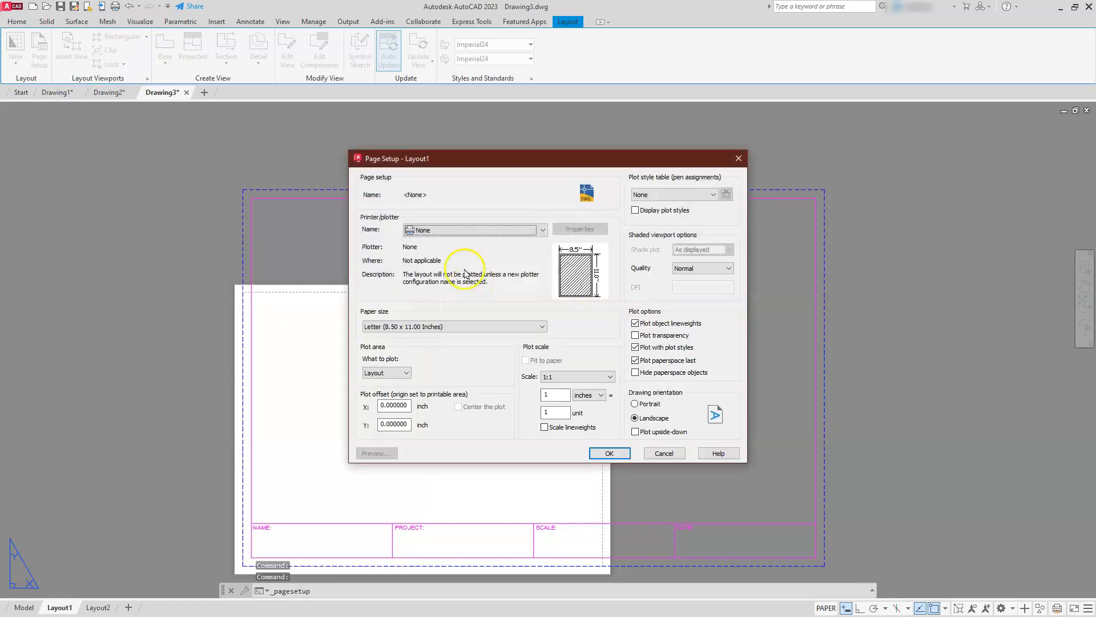
click(455, 230)
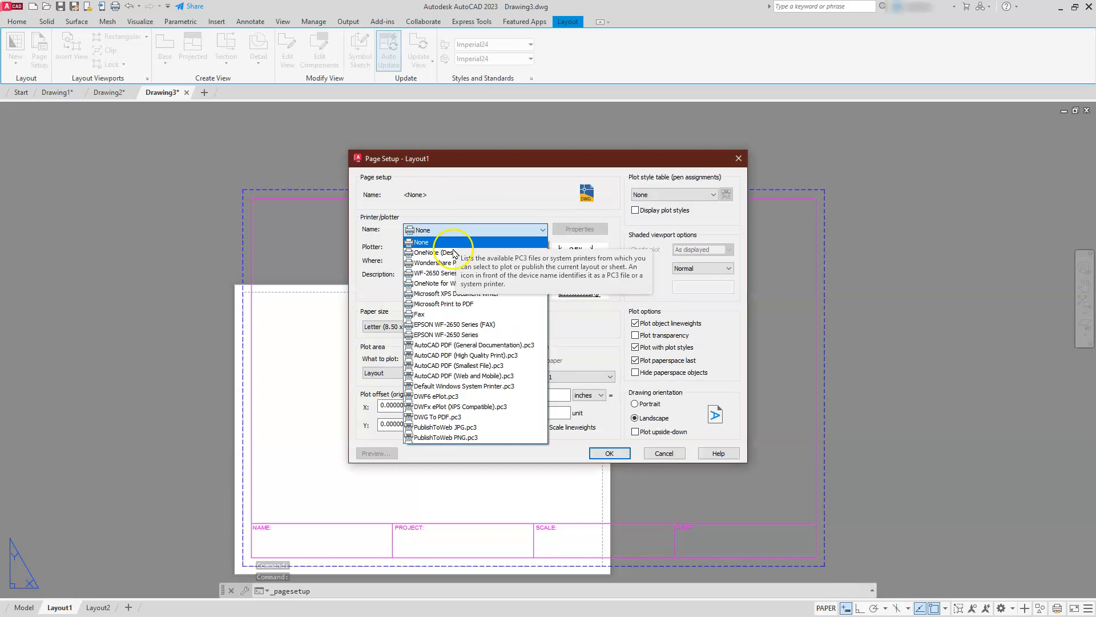
click(443, 417)
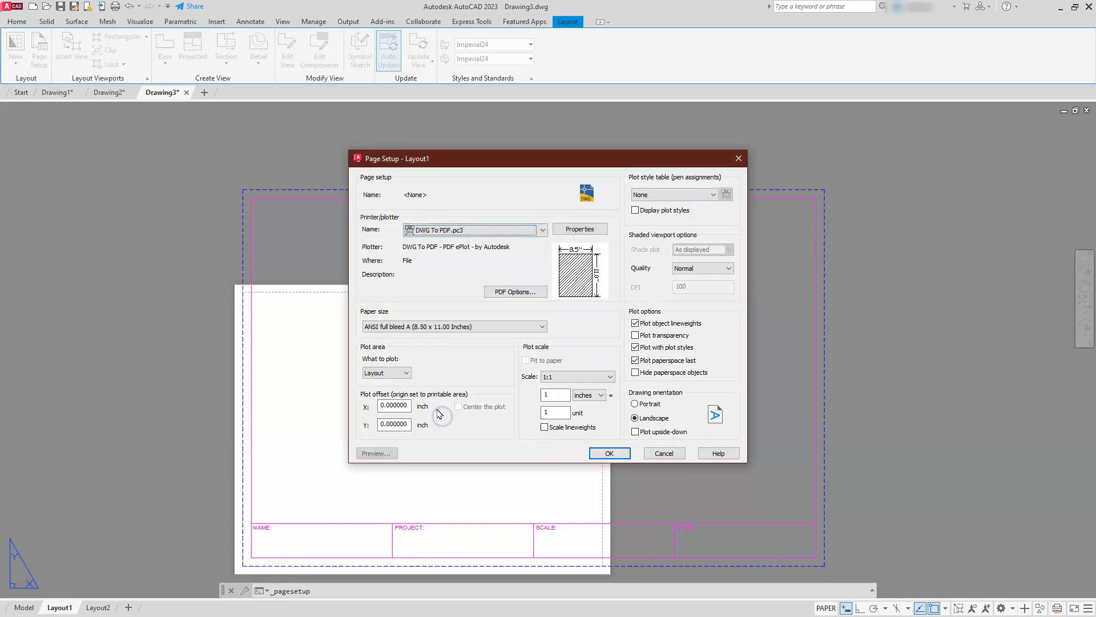
click(398, 328)
scroll(407, 394, up, 2)
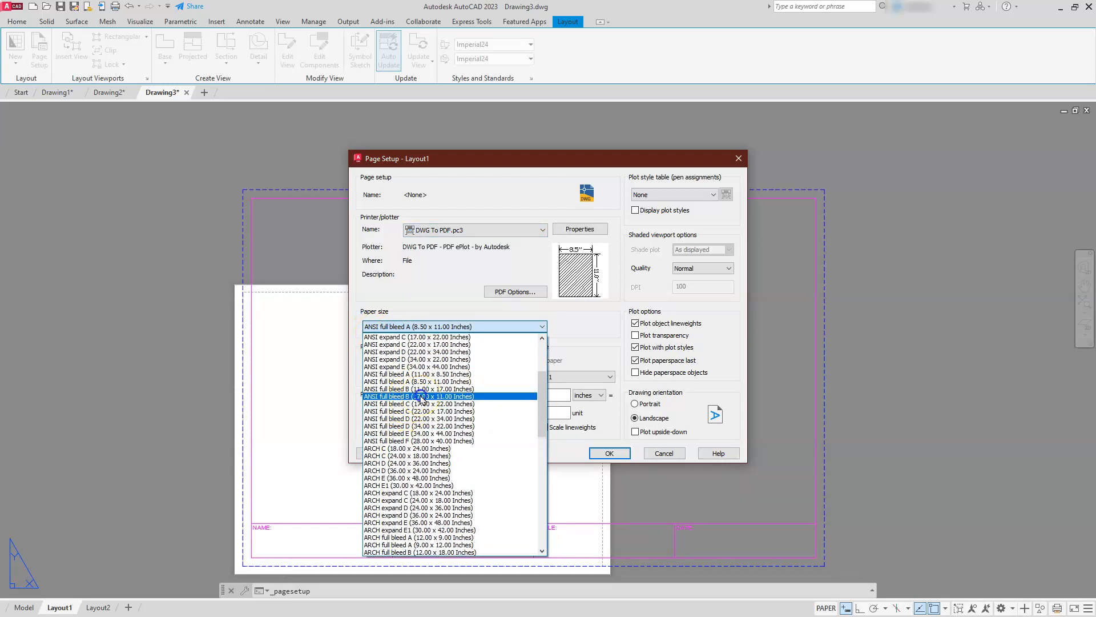
click(420, 396)
Step: Set Layout1's plot area to Extents, center the plot, and accept the page setup
click(407, 374)
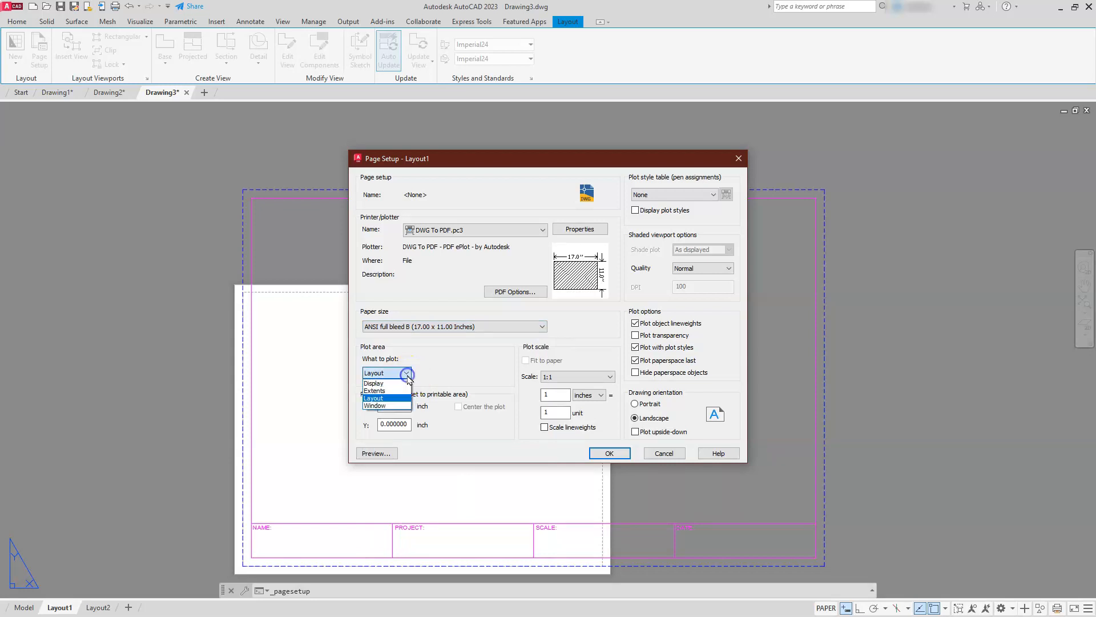
click(381, 392)
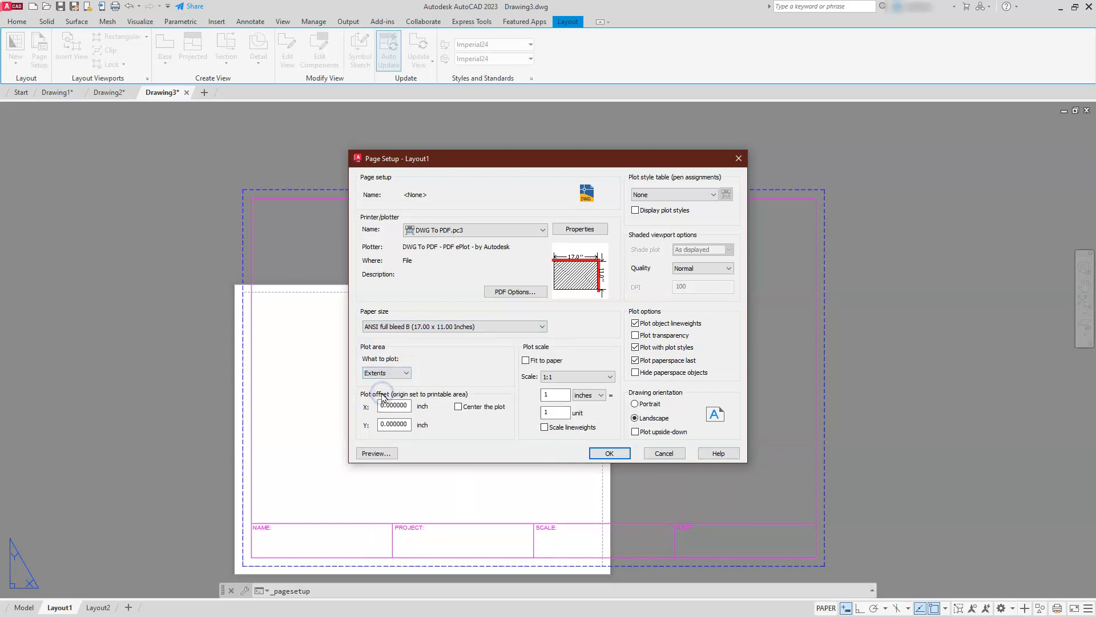
click(458, 407)
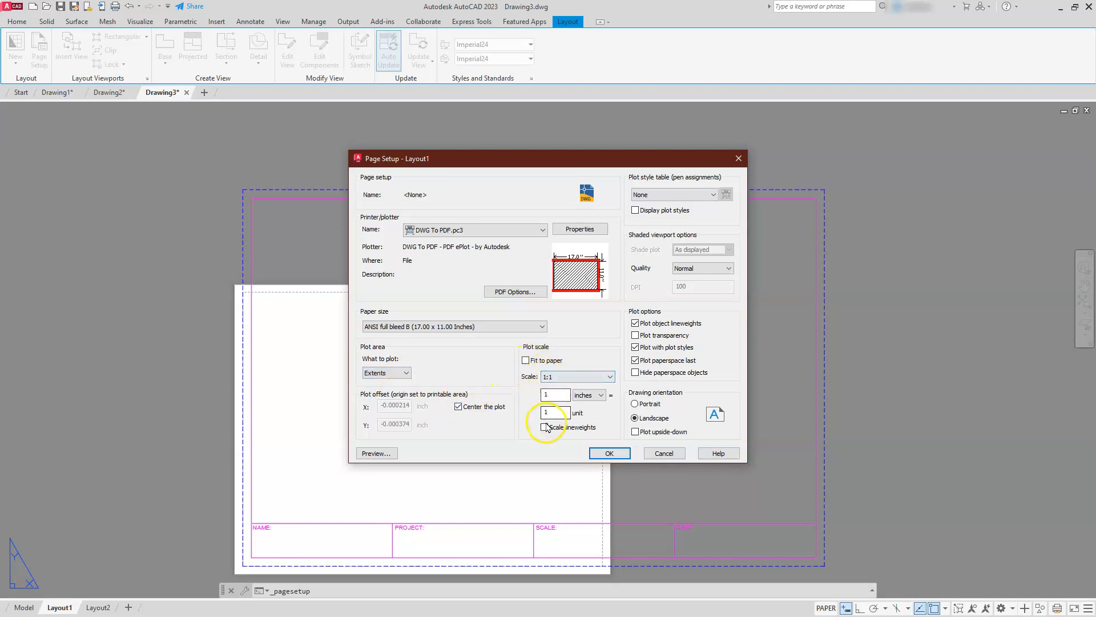
click(609, 452)
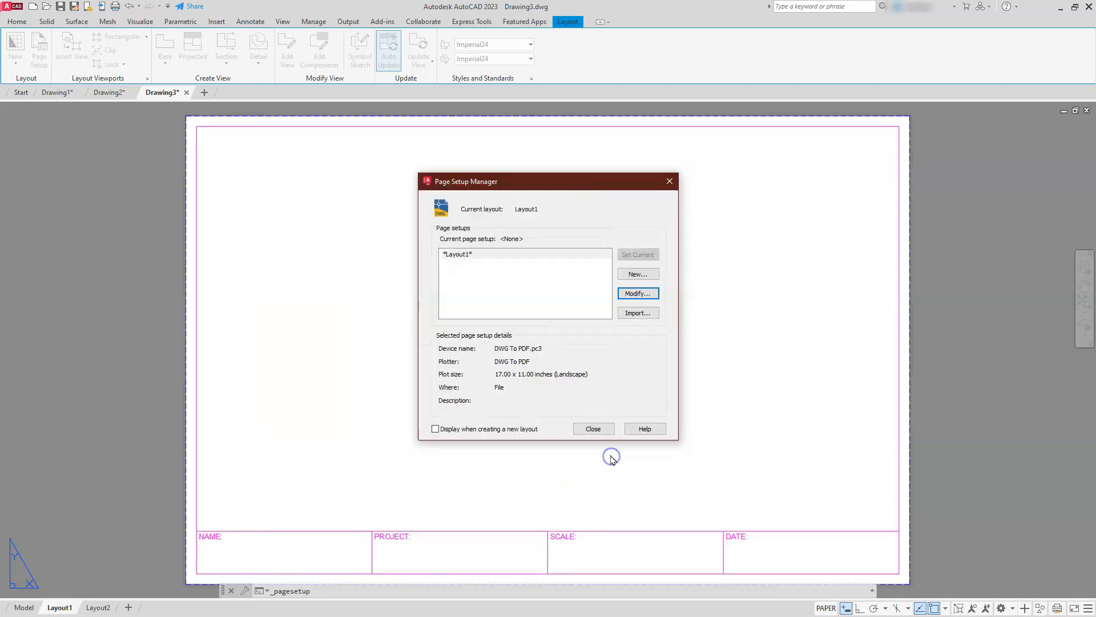
click(594, 429)
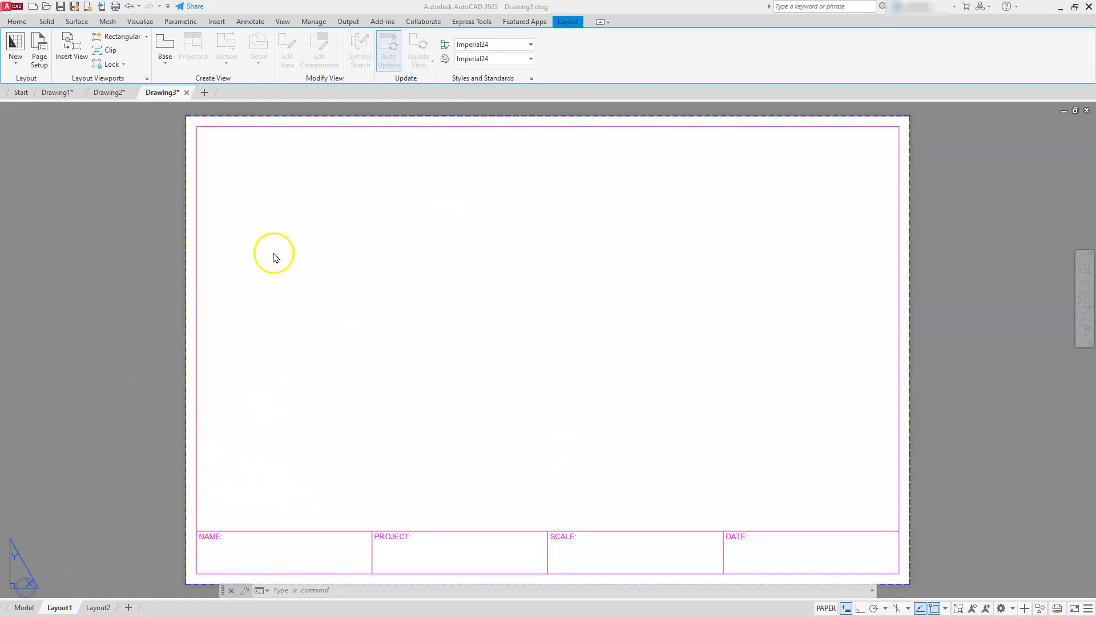
Step: Create a base view from model space with Front orientation at 1:30 and place it in the lower-left area of the sheet
click(167, 62)
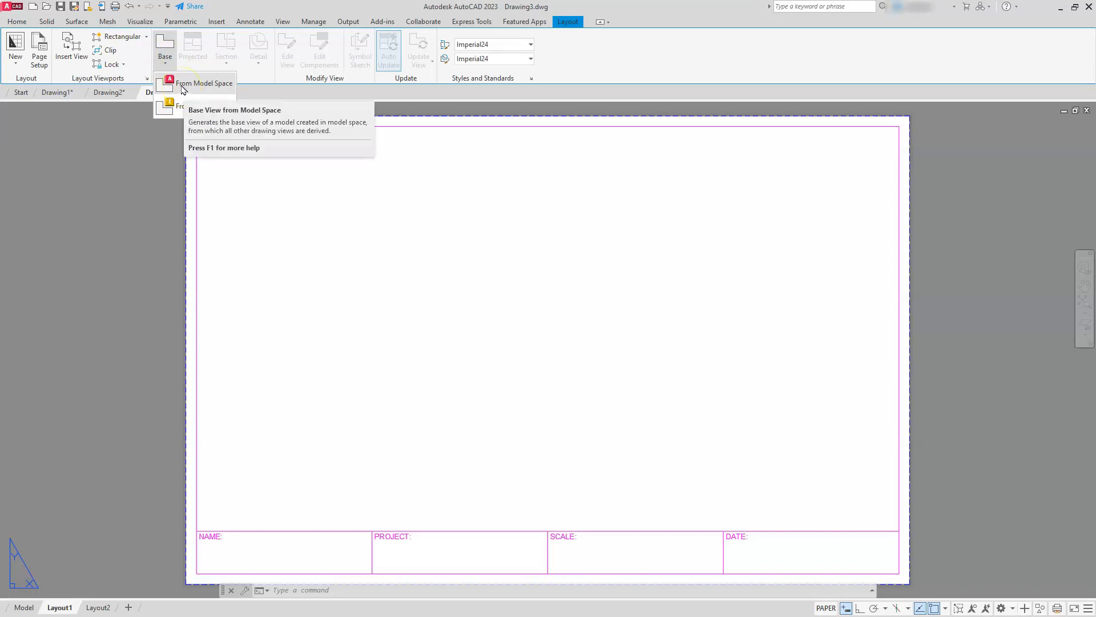
click(183, 87)
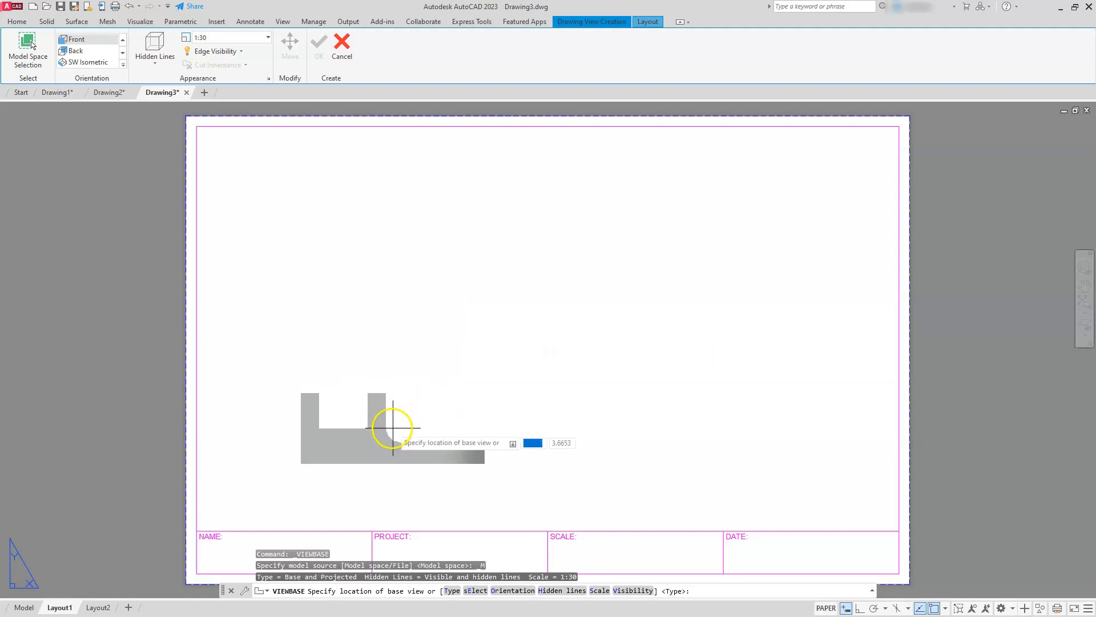
click(385, 434)
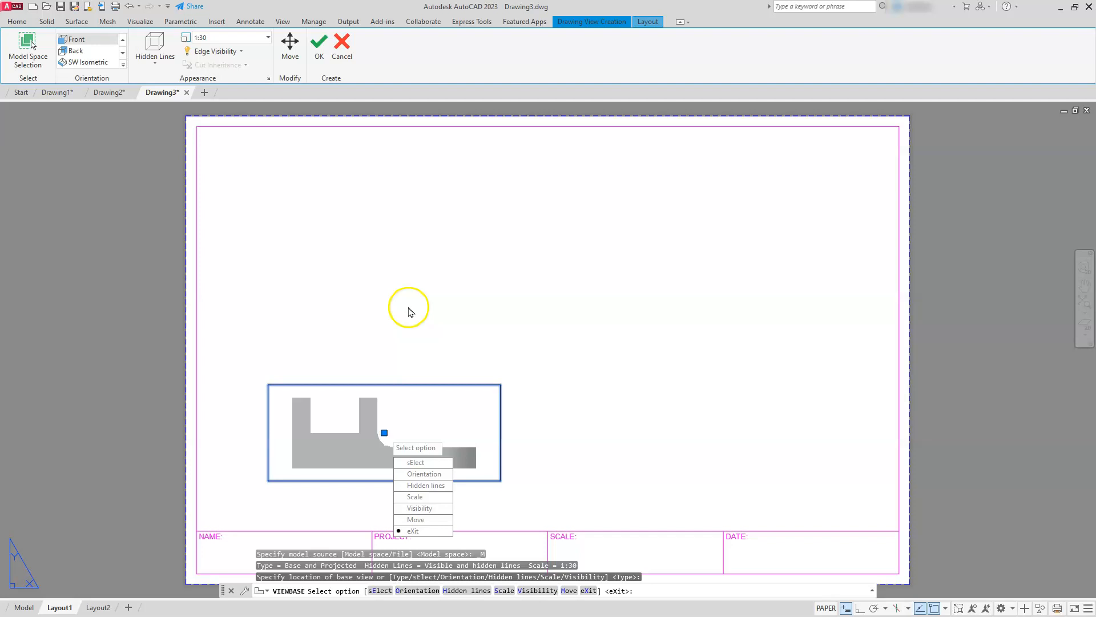
key(Return)
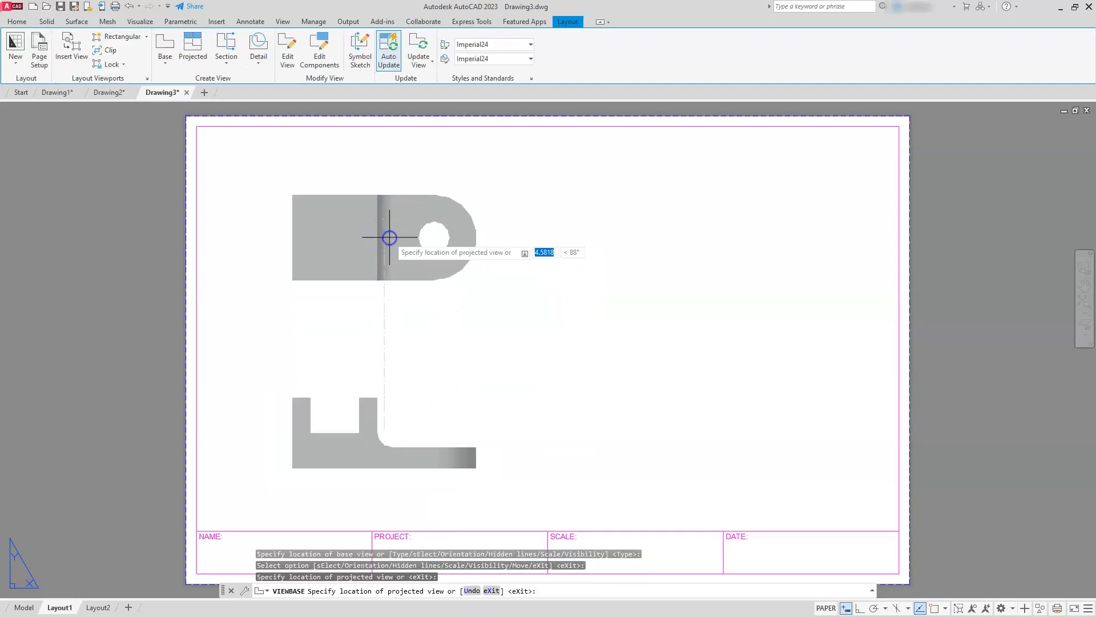
Step: Project a top view above the front view, a side view to its right, and an isometric view in the sheet's upper-right area
click(390, 240)
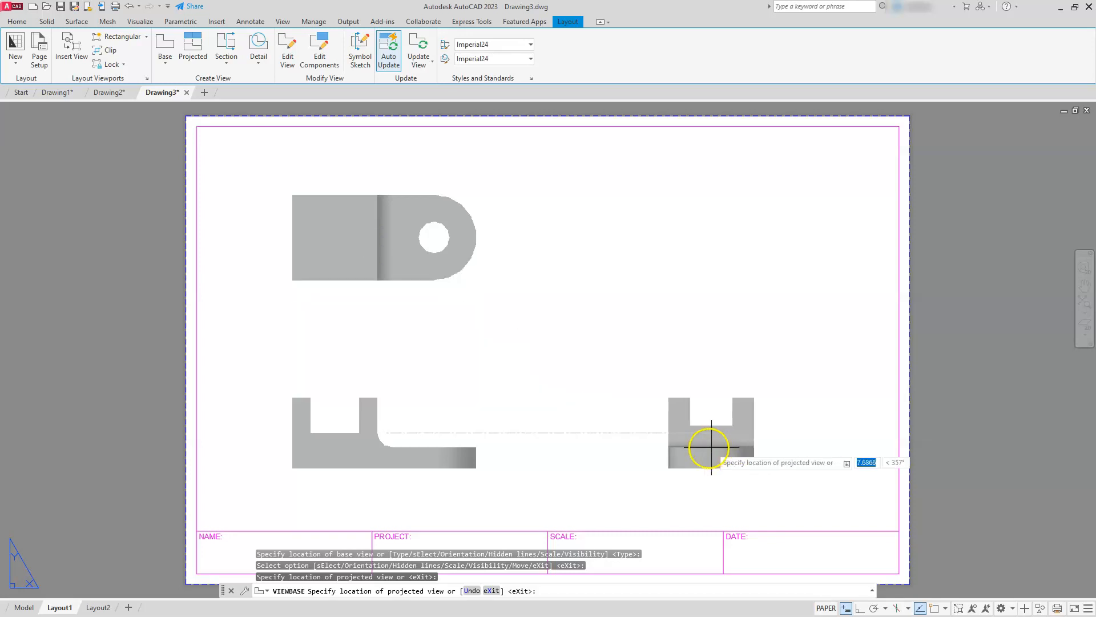
click(663, 450)
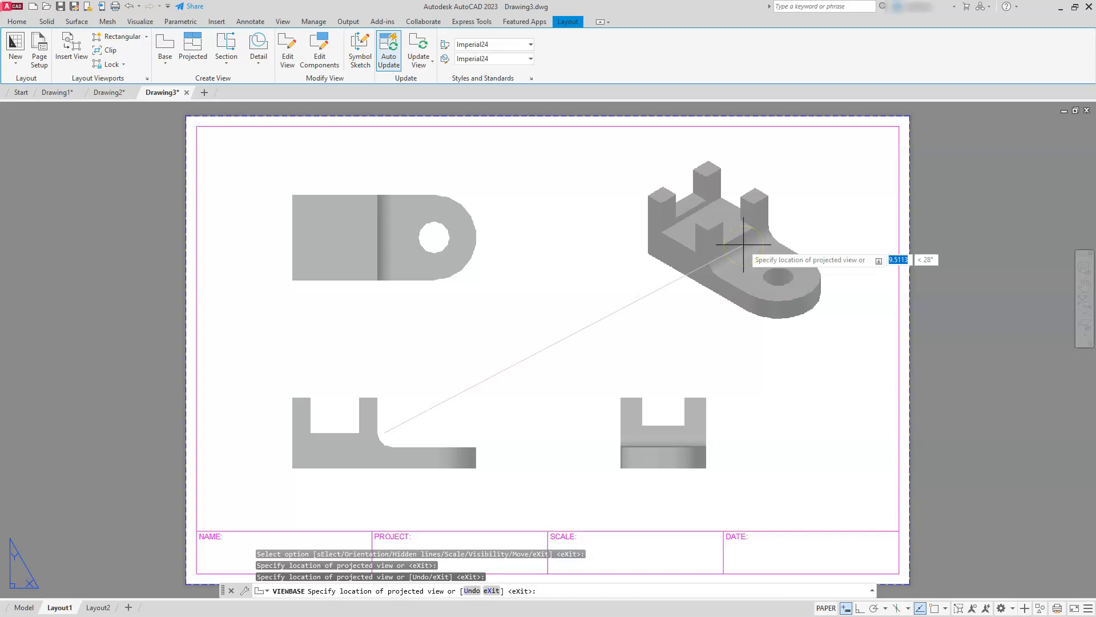
click(736, 244)
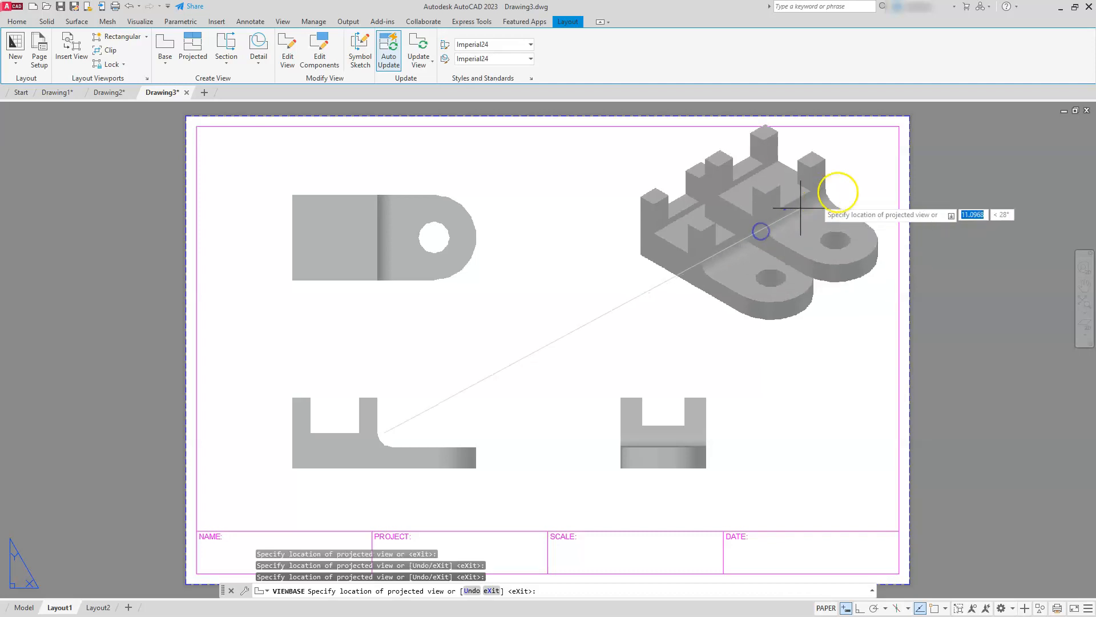
key(Return)
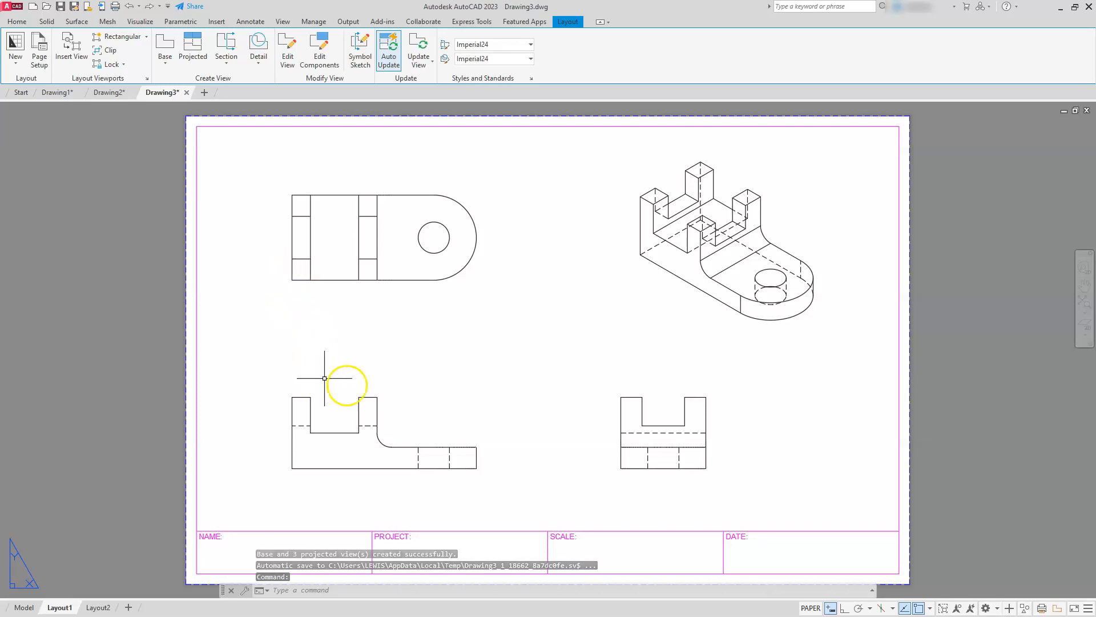
Step: Examine the scale choices offered for the front view without picking a different one
click(393, 431)
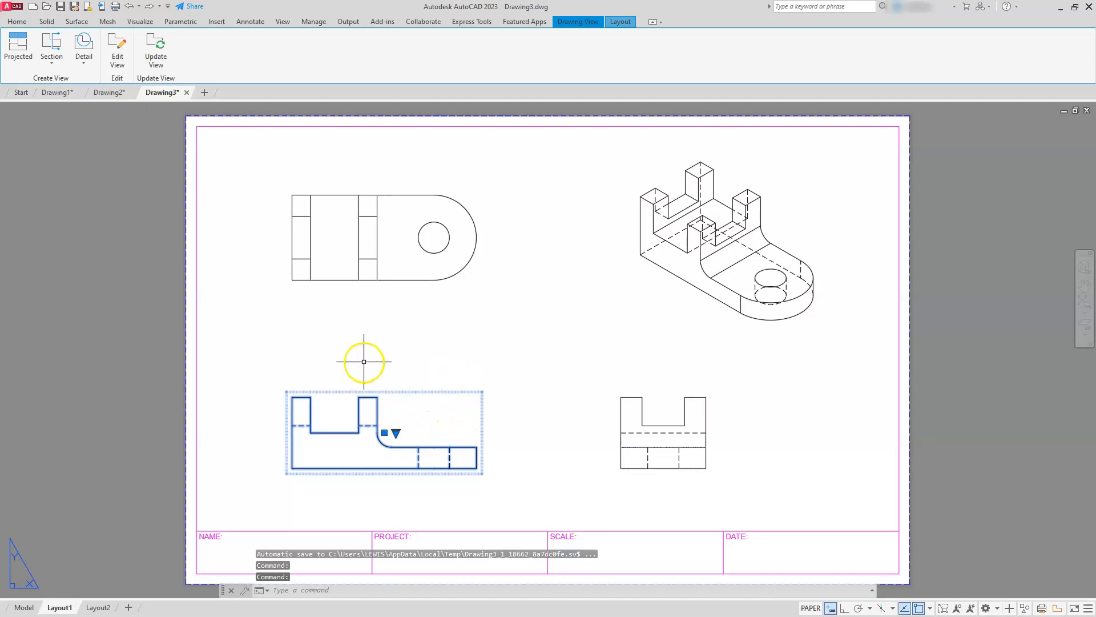
click(396, 435)
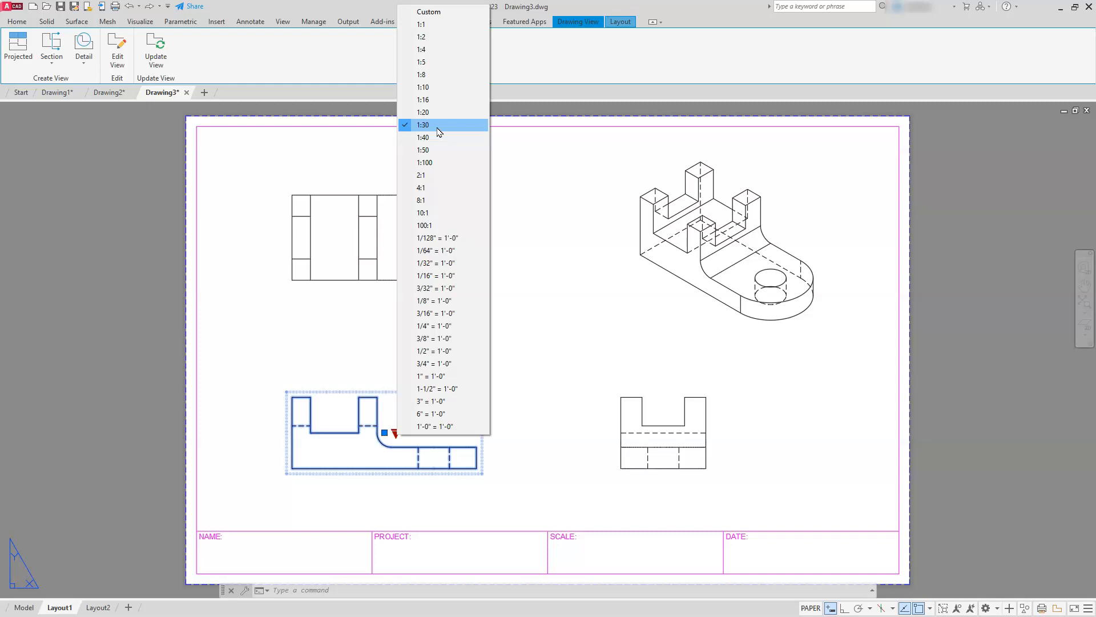
click(571, 334)
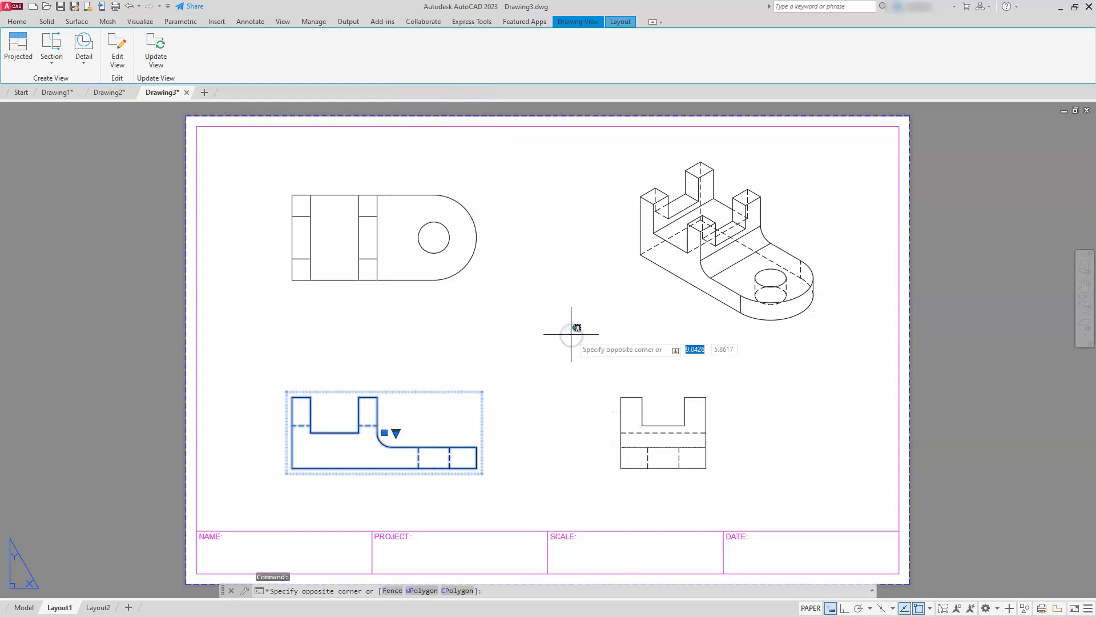
click(534, 388)
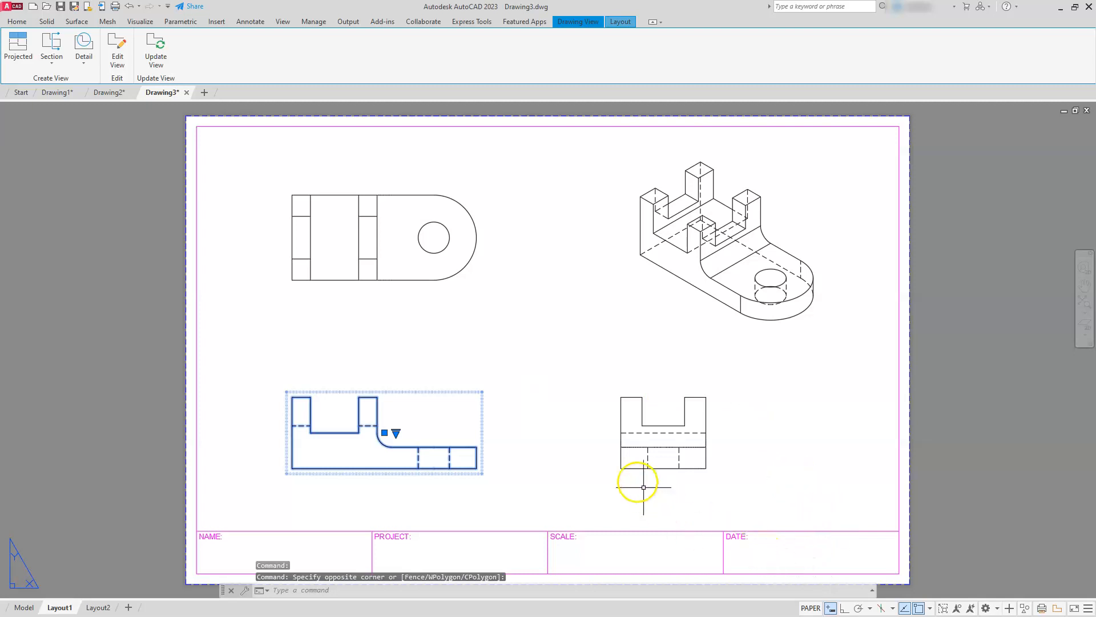
key(Escape)
key(Escape)
key(Escape)
key(Escape)
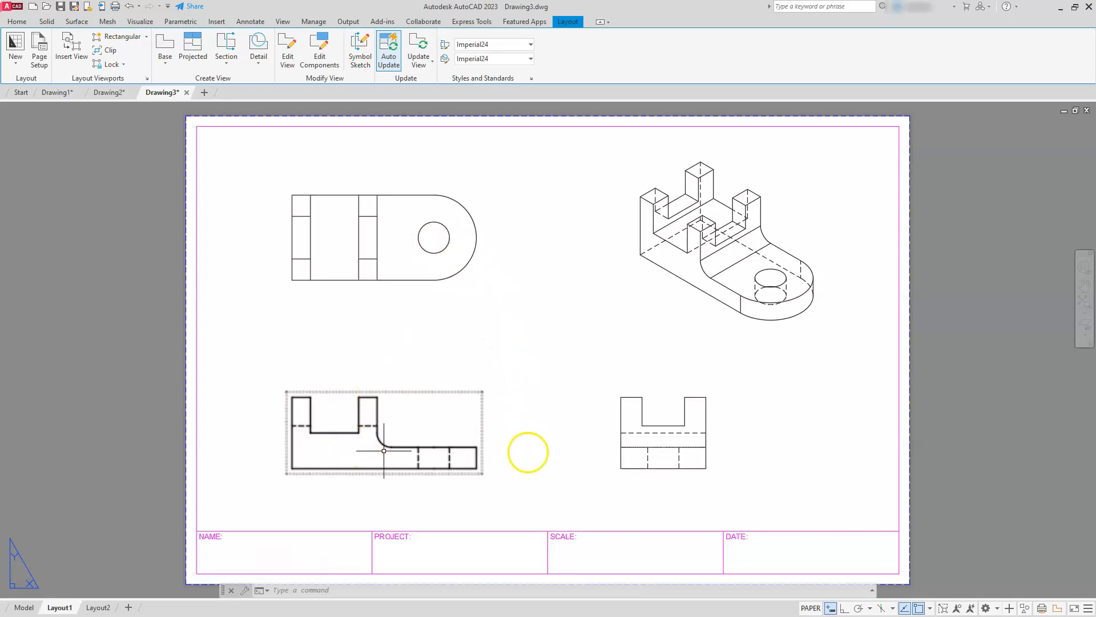
Step: Edit the isometric view to show visible lines only
mouse_move(657, 453)
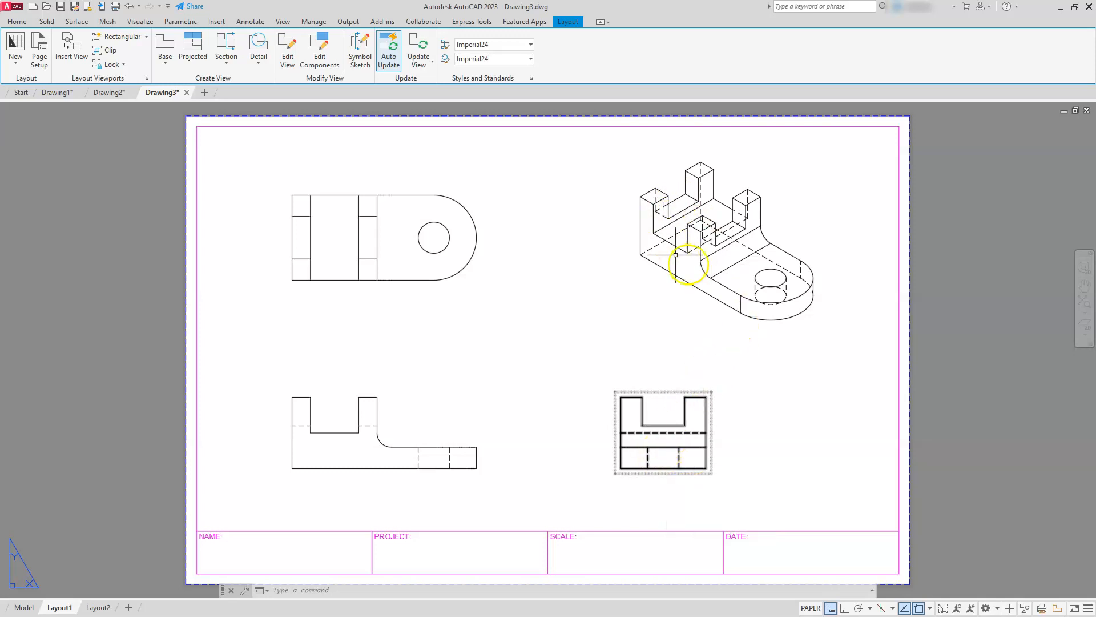
click(683, 293)
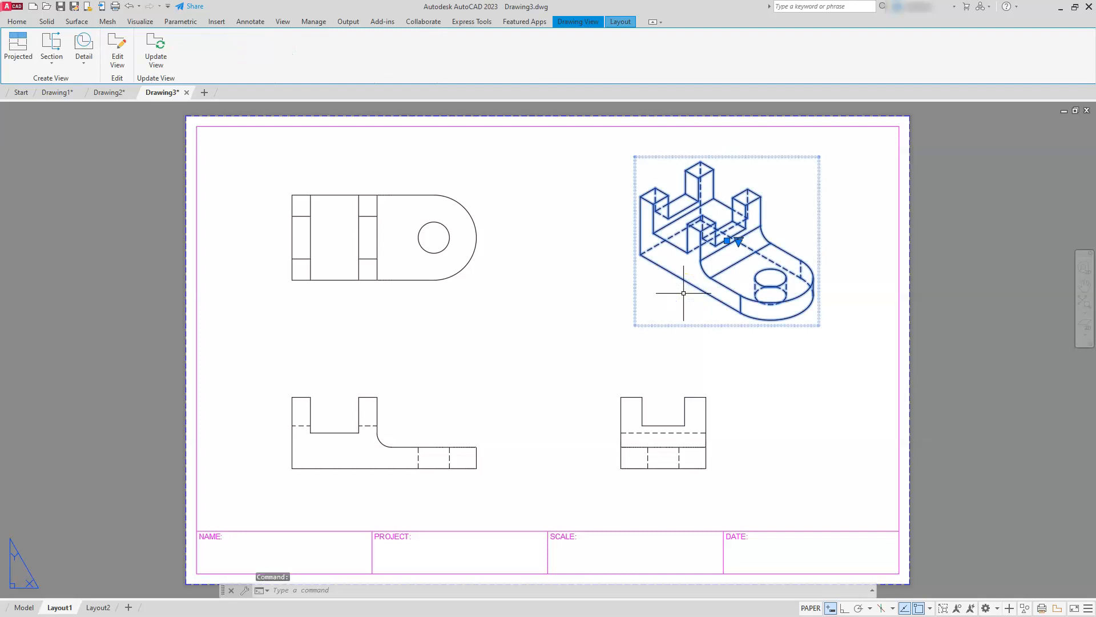
click(113, 44)
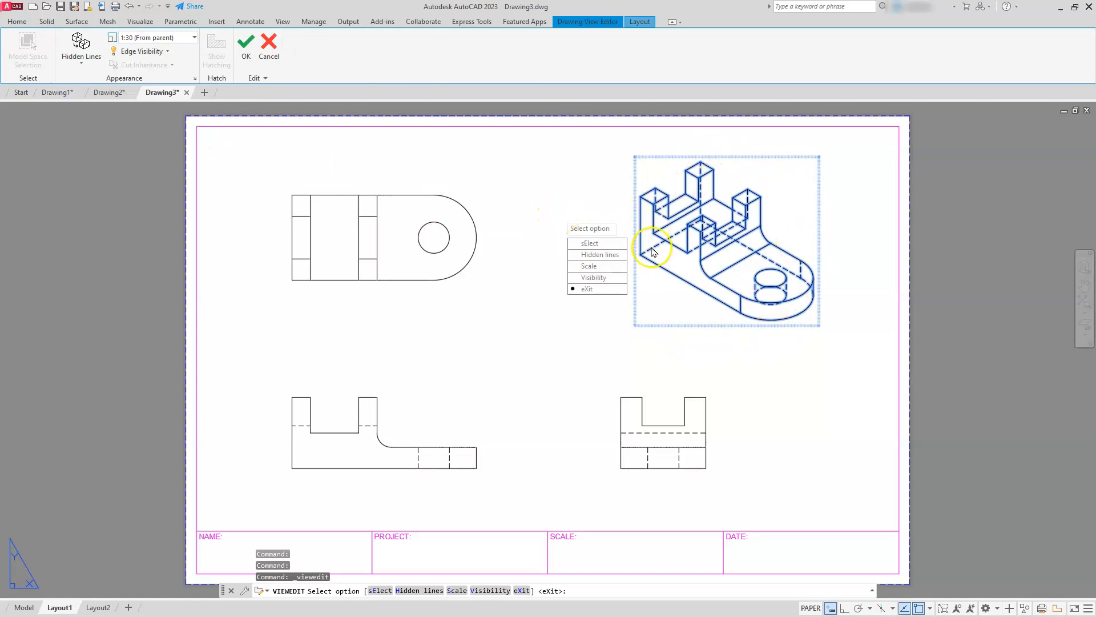
click(79, 59)
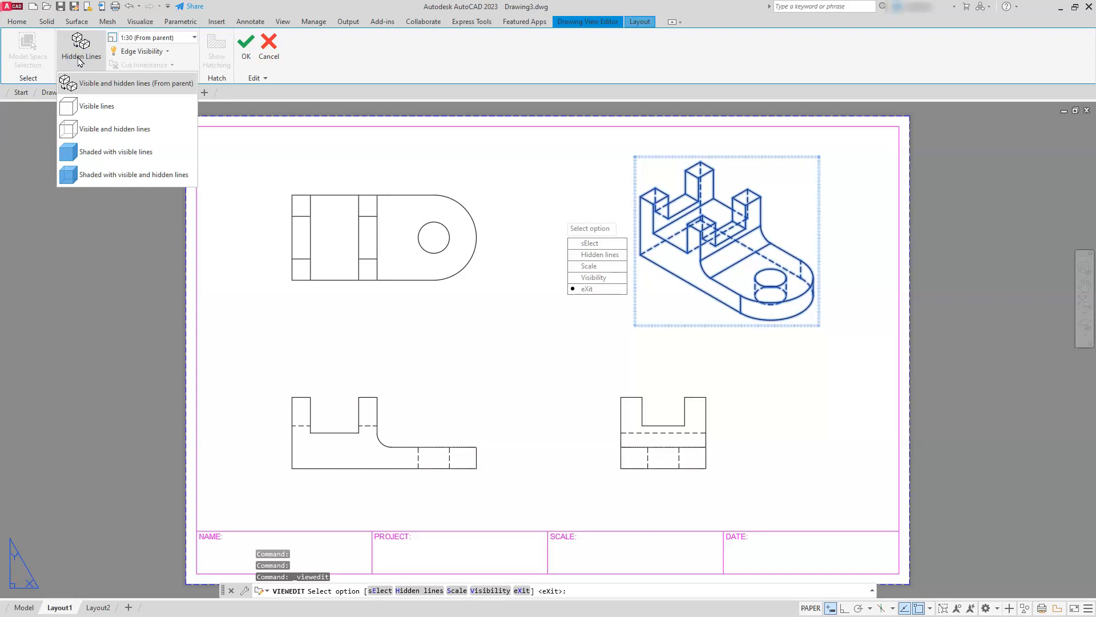
click(102, 107)
right_click(485, 347)
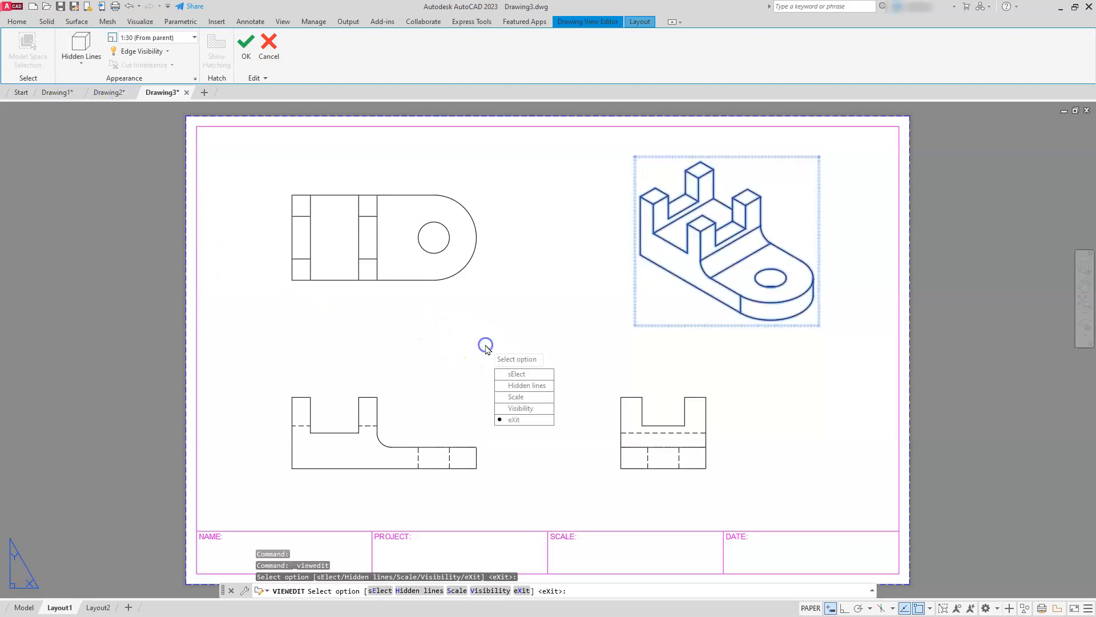
key(Escape)
key(Escape)
key(Escape)
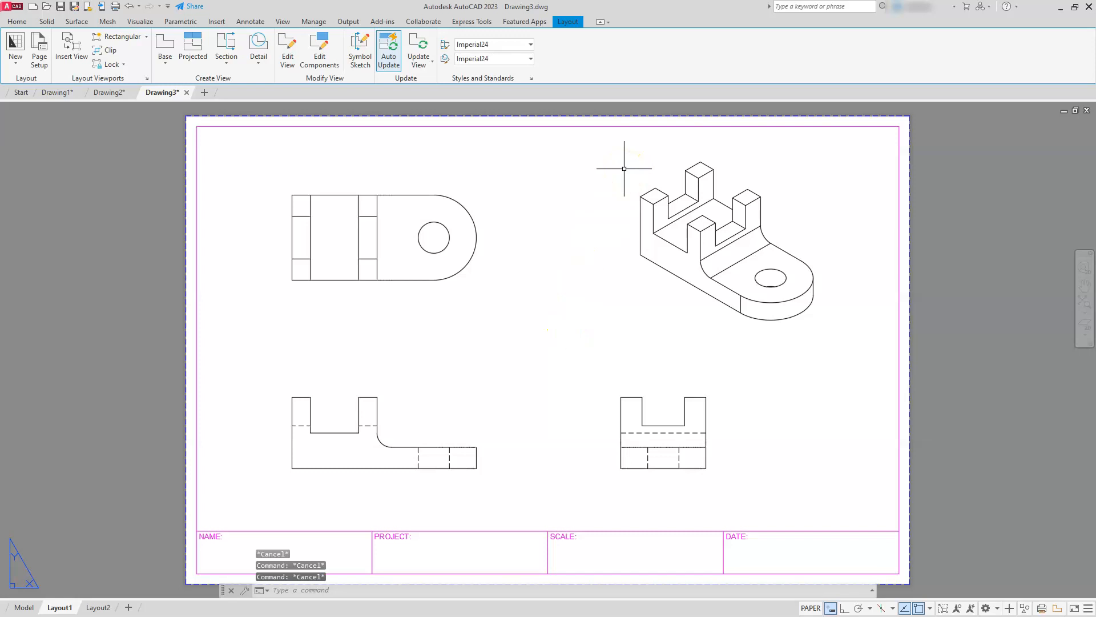
scroll(775, 278, up, 6)
scroll(763, 326, down, 6)
middle_drag(392, 448, 478, 343)
middle_click(474, 343)
middle_click(474, 342)
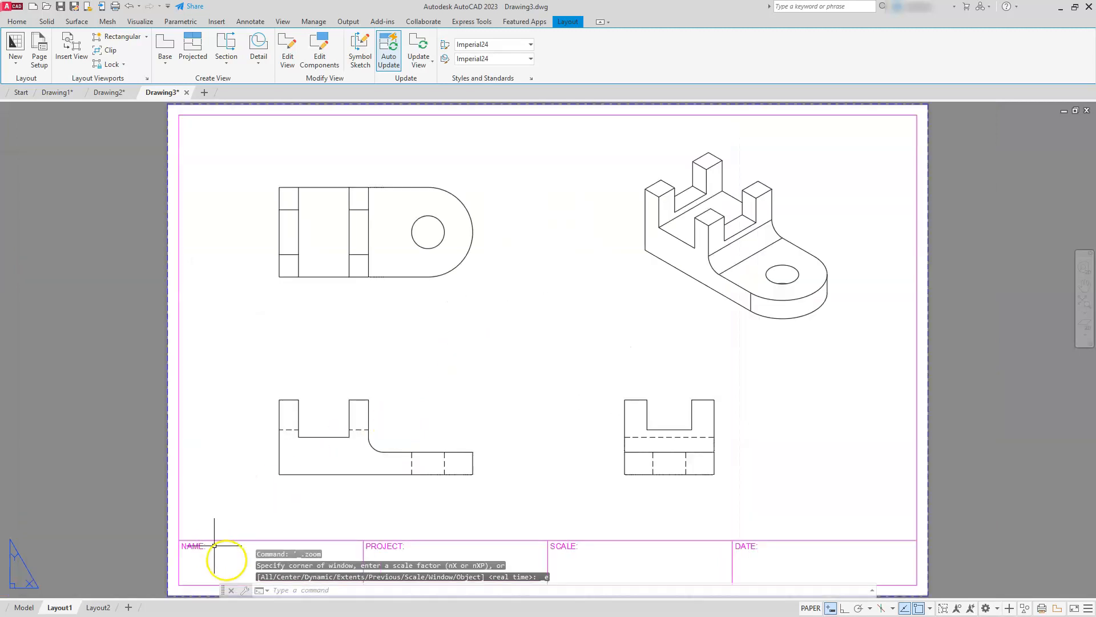
click(374, 533)
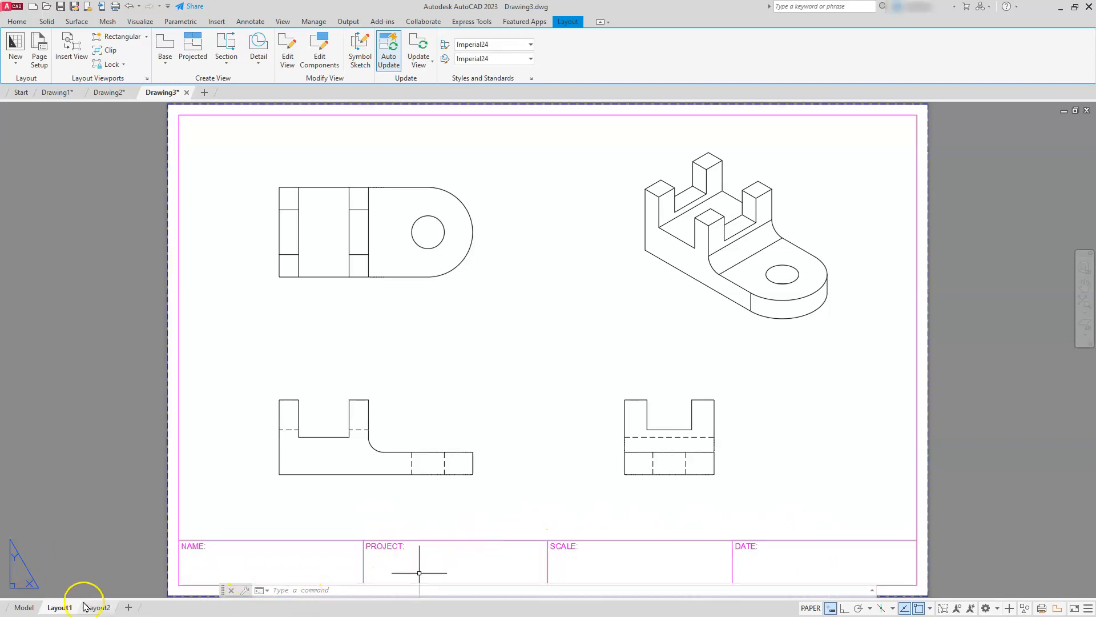
Step: Switch to model space and open the drawing's custom annotation scale list for editing
click(18, 609)
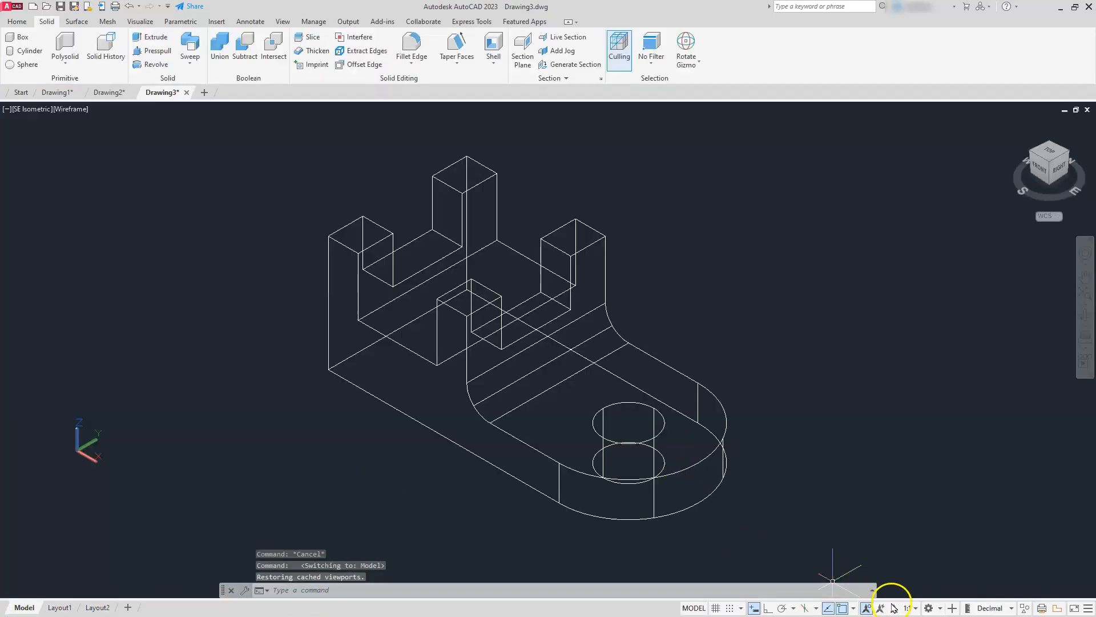
click(915, 608)
scroll(920, 523, down, 4)
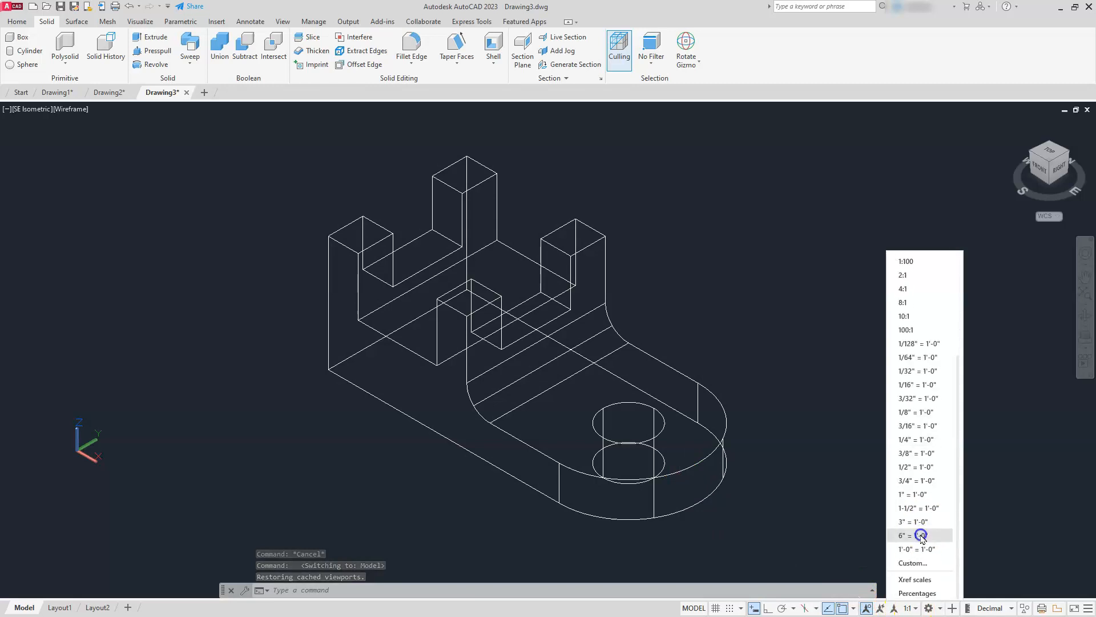
click(908, 564)
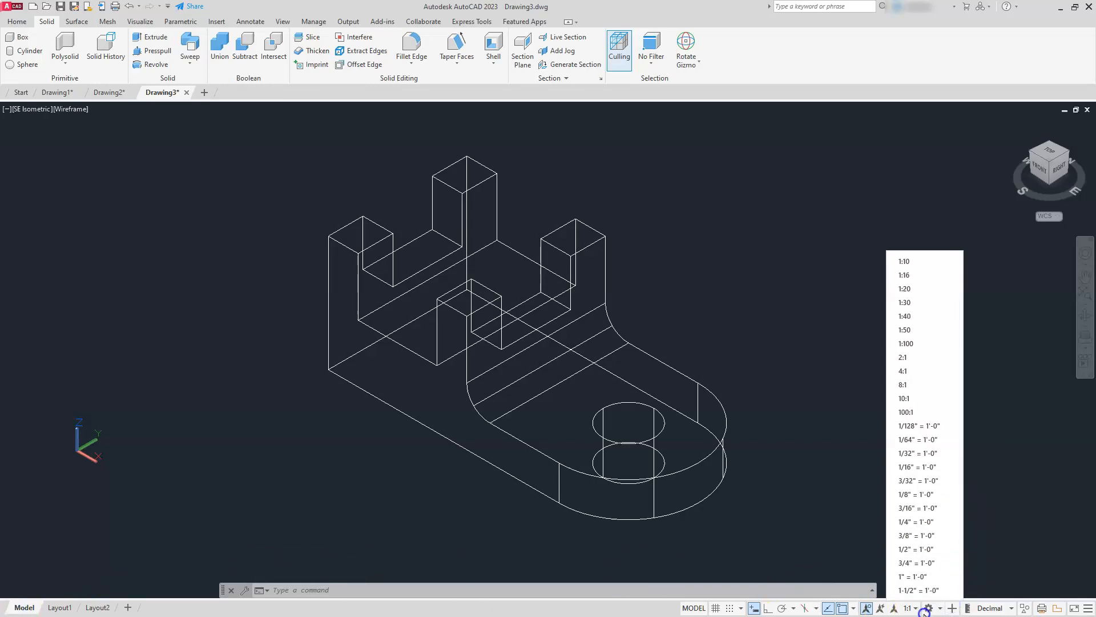
scroll(916, 585, down, 2)
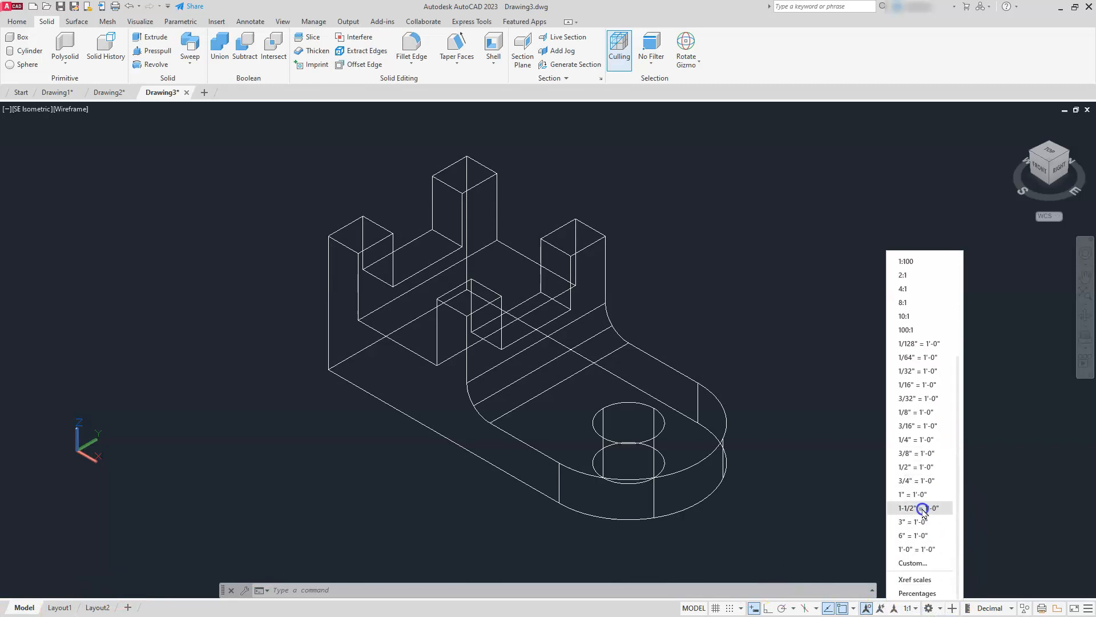
click(911, 563)
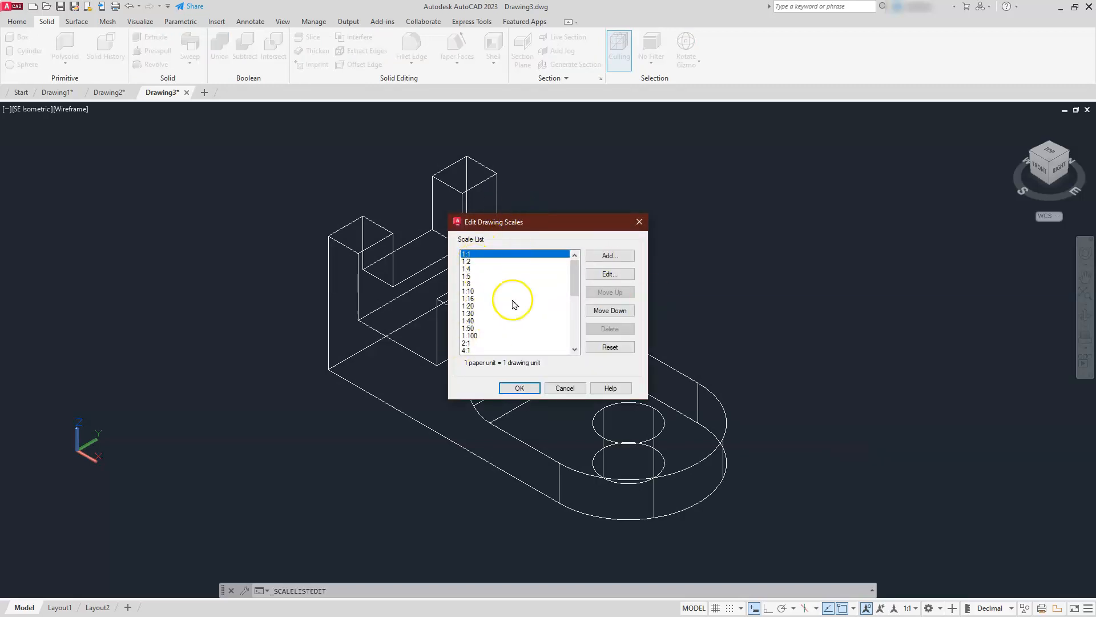
Step: Add a scale named 1:25 below 1:20, with 1 paper unit equal to 25 drawing units, and accept the scale list
click(469, 306)
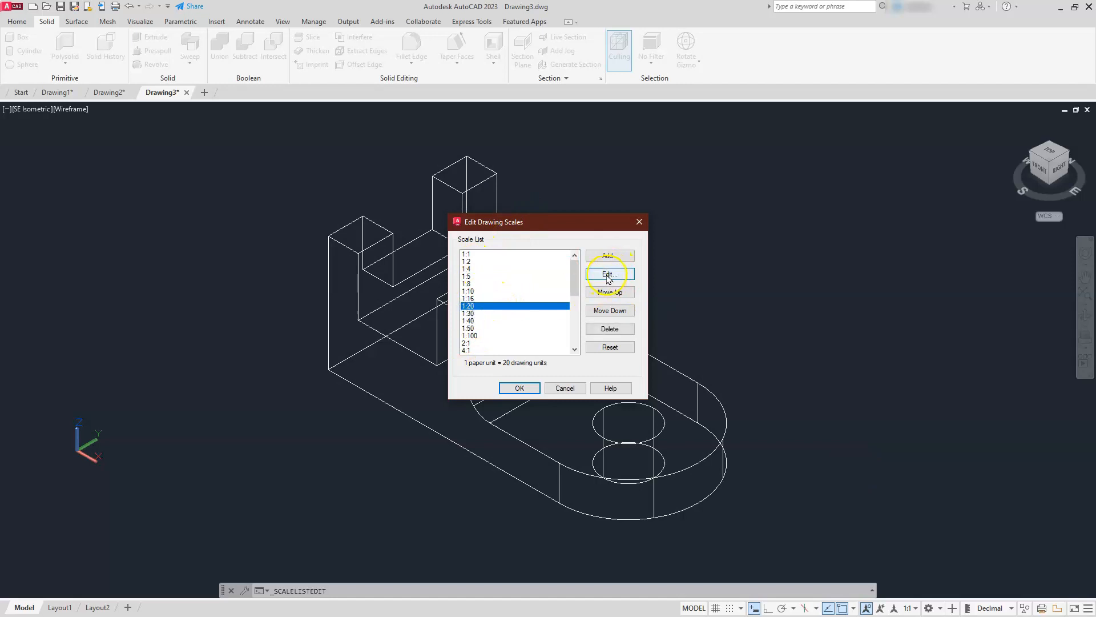
click(608, 255)
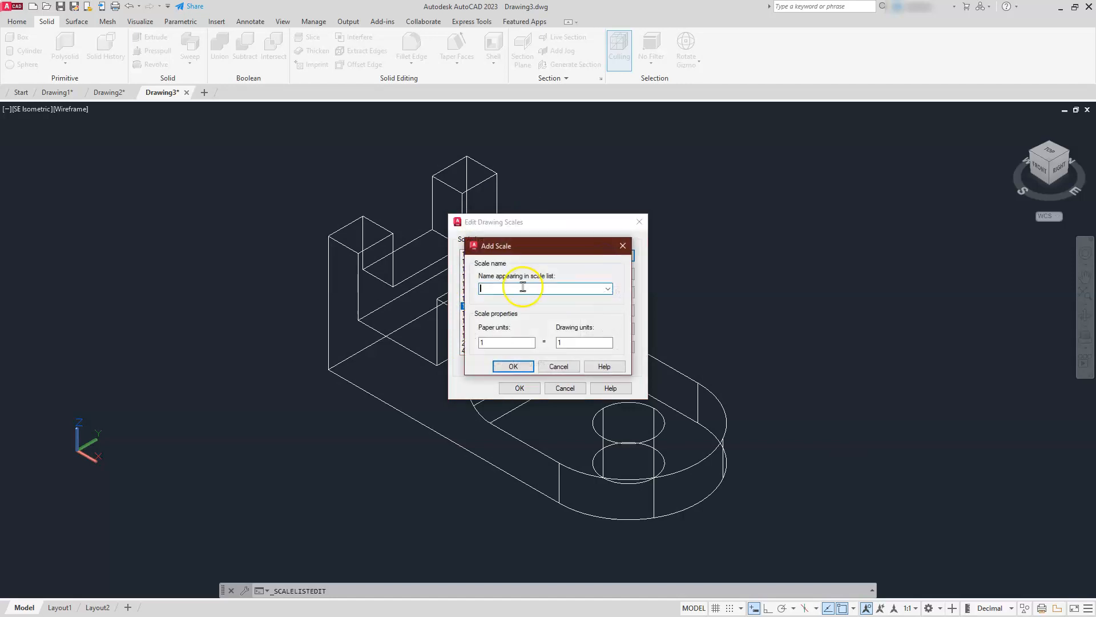
drag(520, 246, 526, 326)
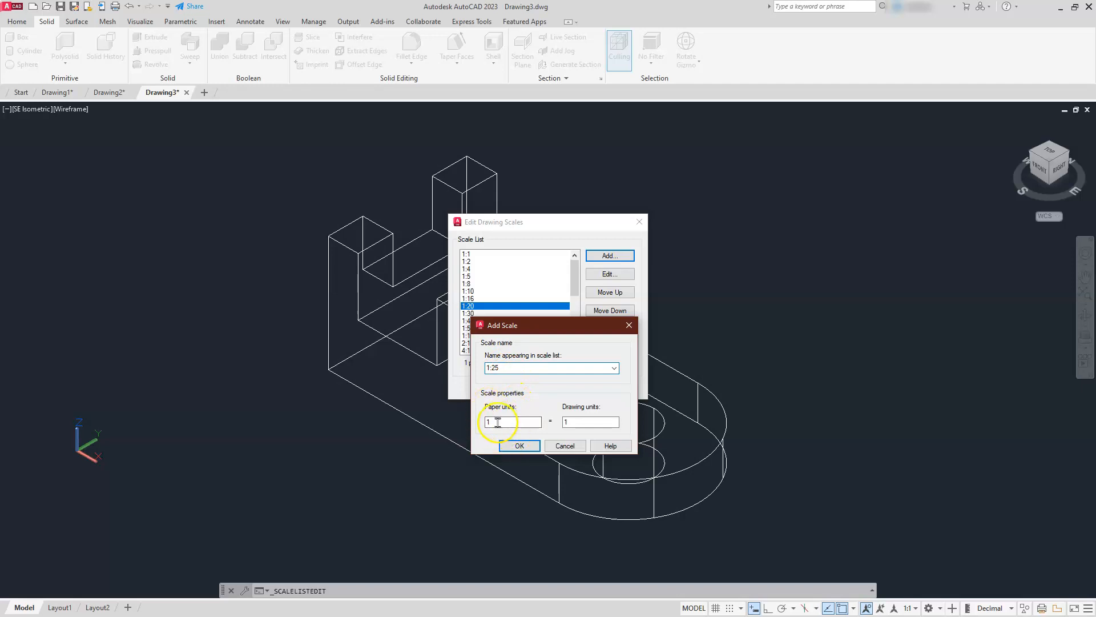
drag(584, 422, 547, 417)
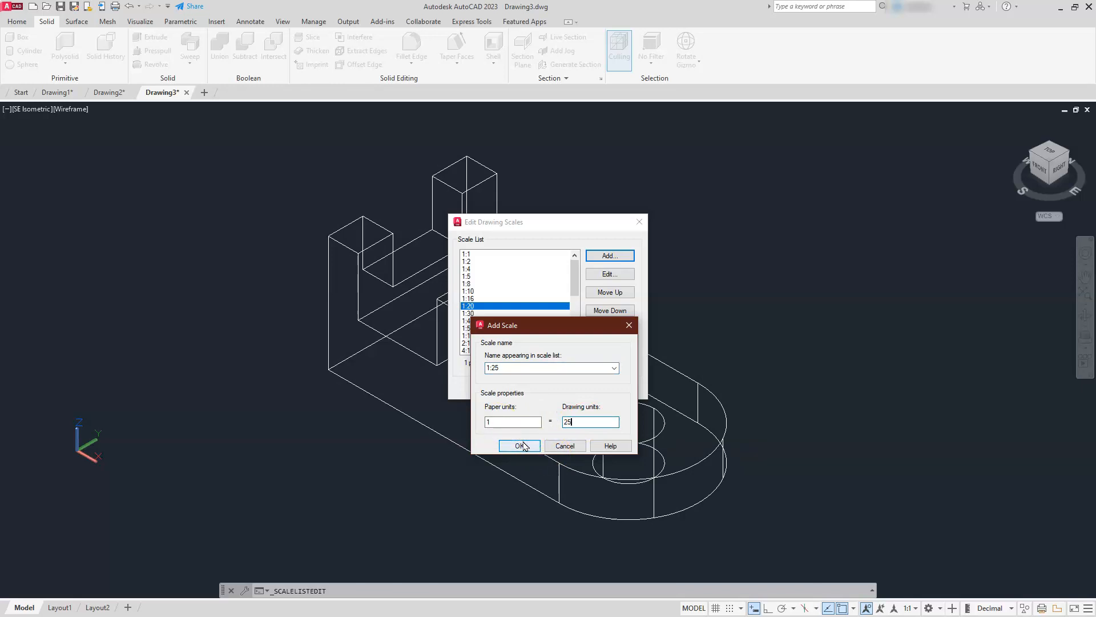
click(524, 447)
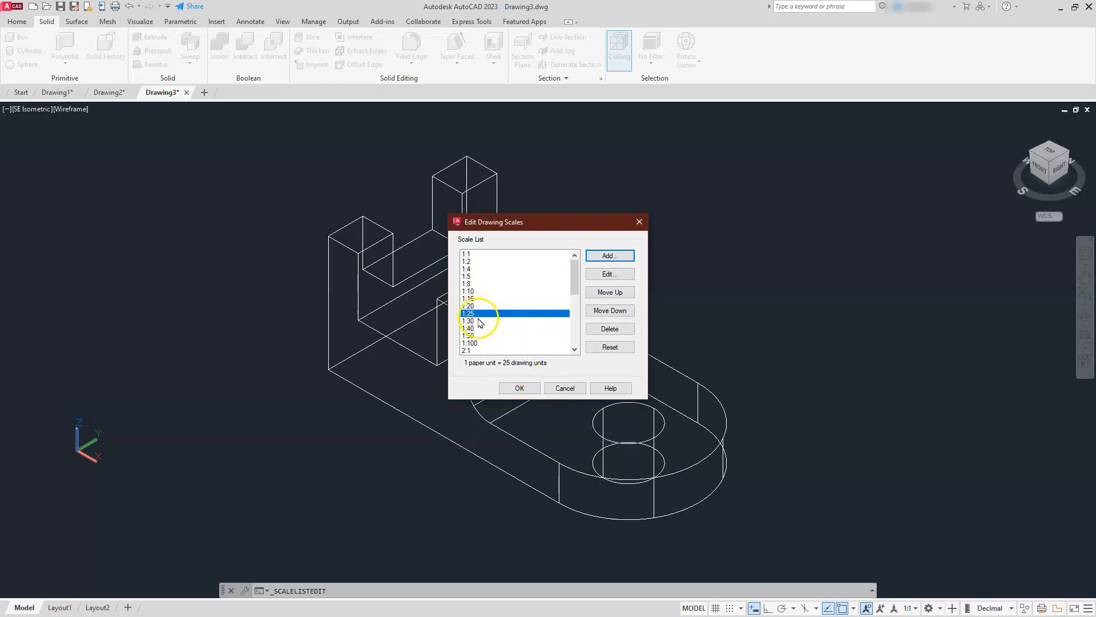
click(467, 320)
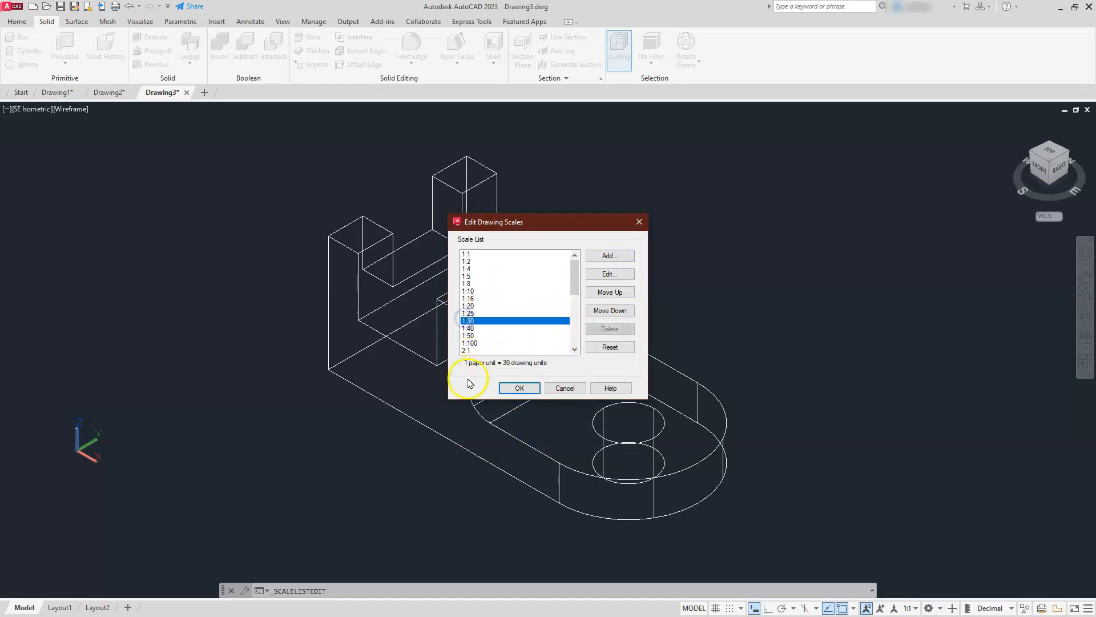
click(470, 306)
click(467, 320)
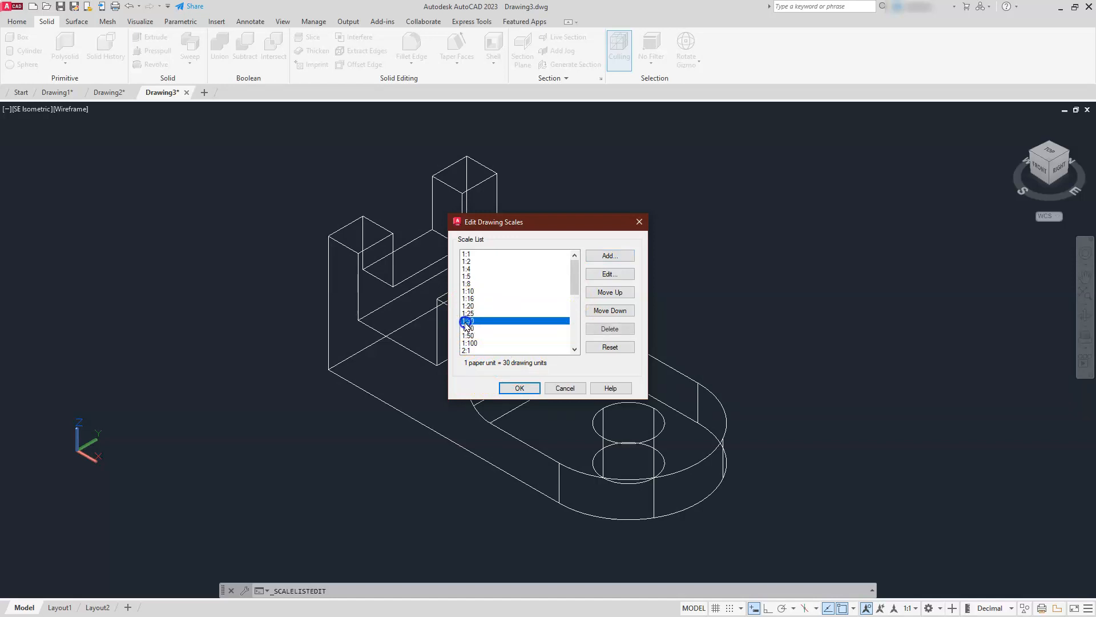
click(519, 387)
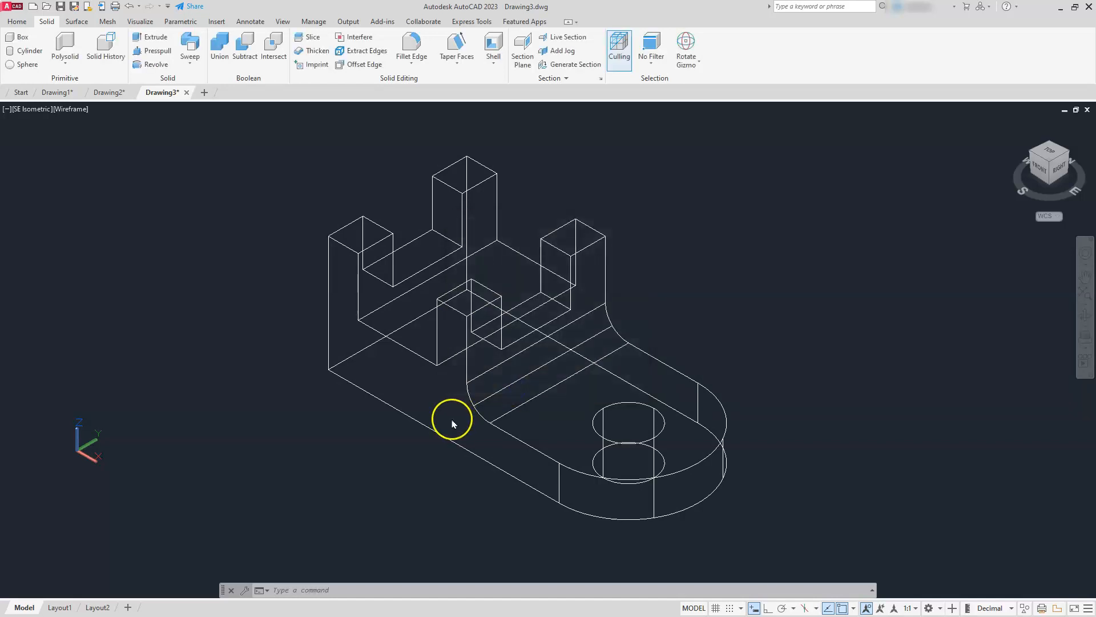
Step: Return to Layout1, set the front view's scale to 1:25, and clear the selection
click(76, 607)
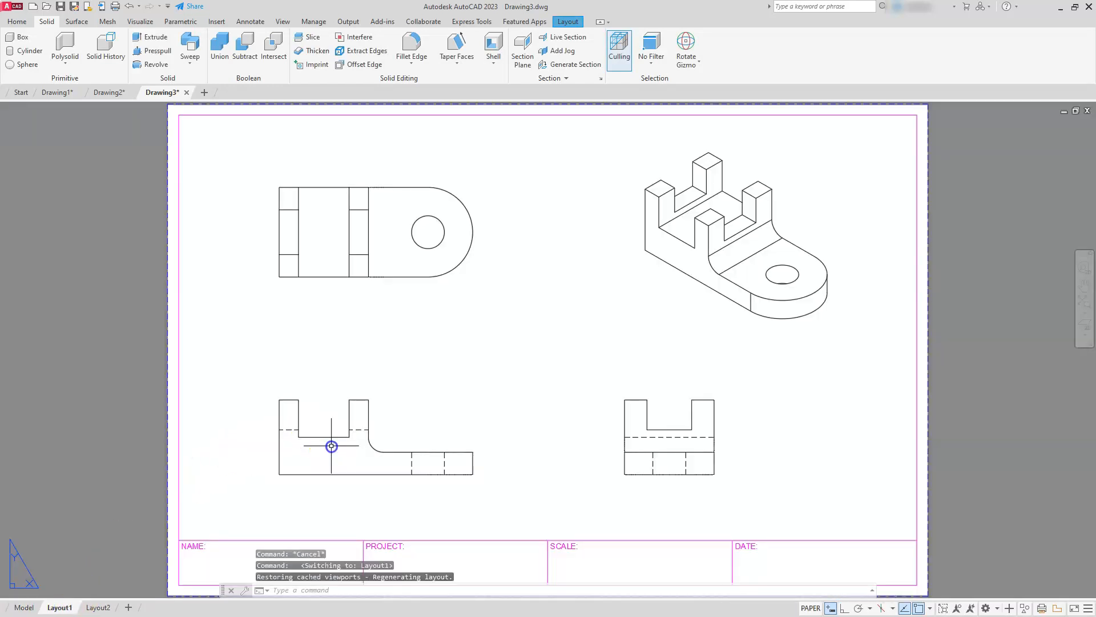
click(318, 440)
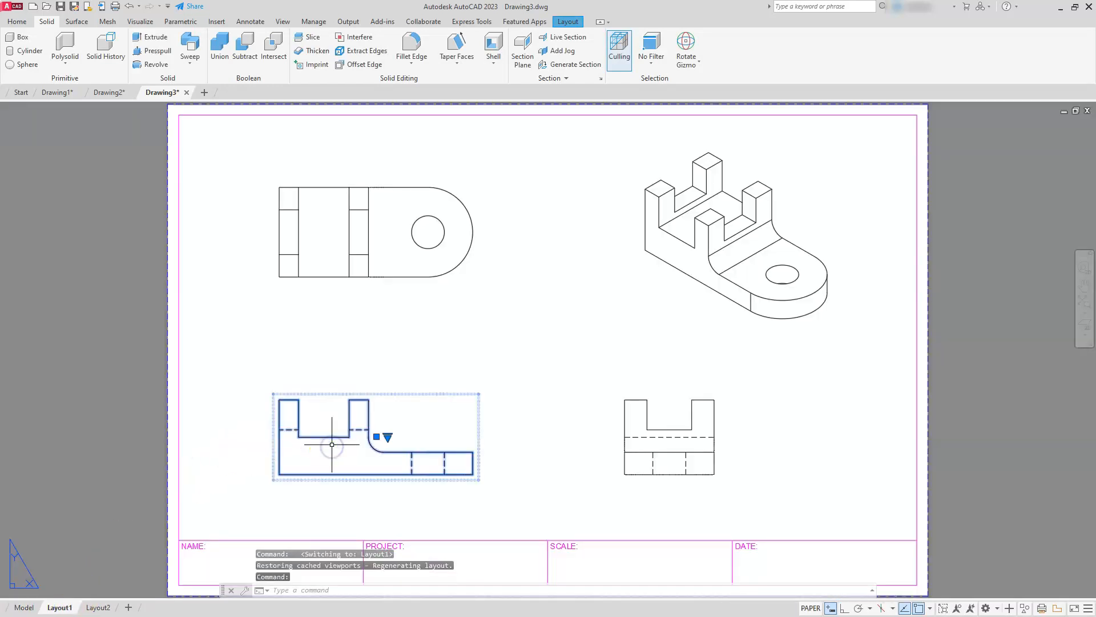
click(388, 437)
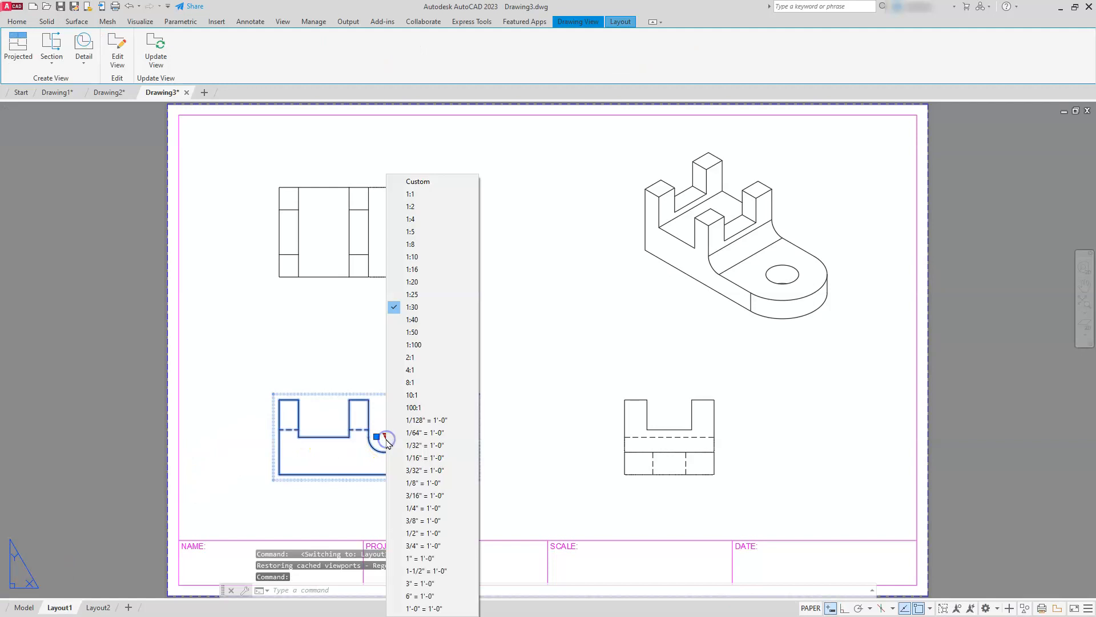
click(423, 294)
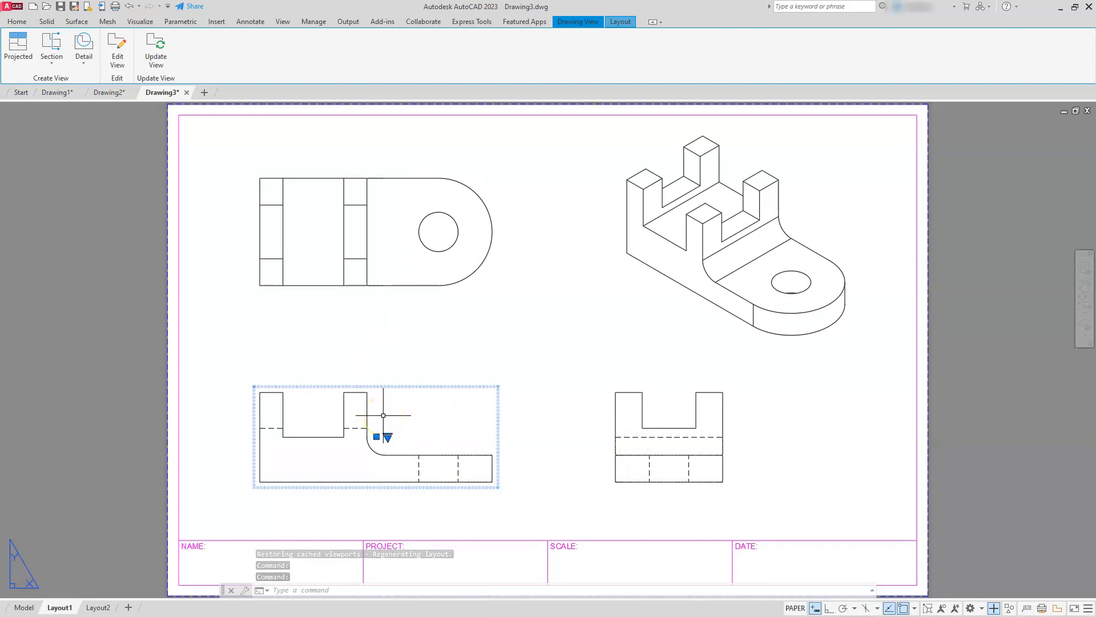
click(436, 362)
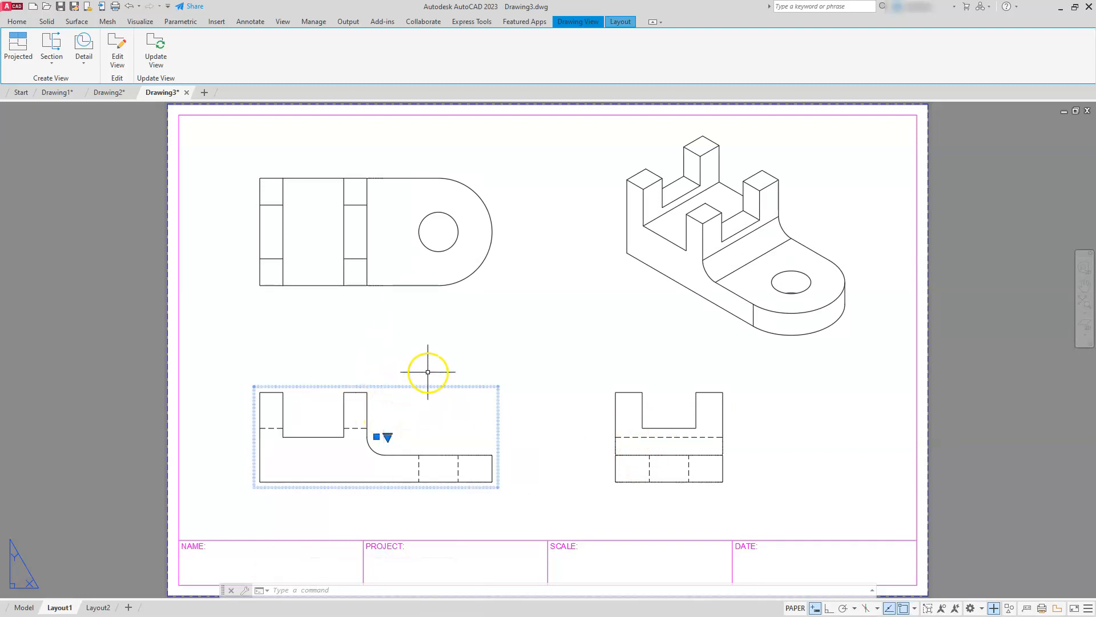
key(Escape)
key(Escape)
key(Escape)
key(Escape)
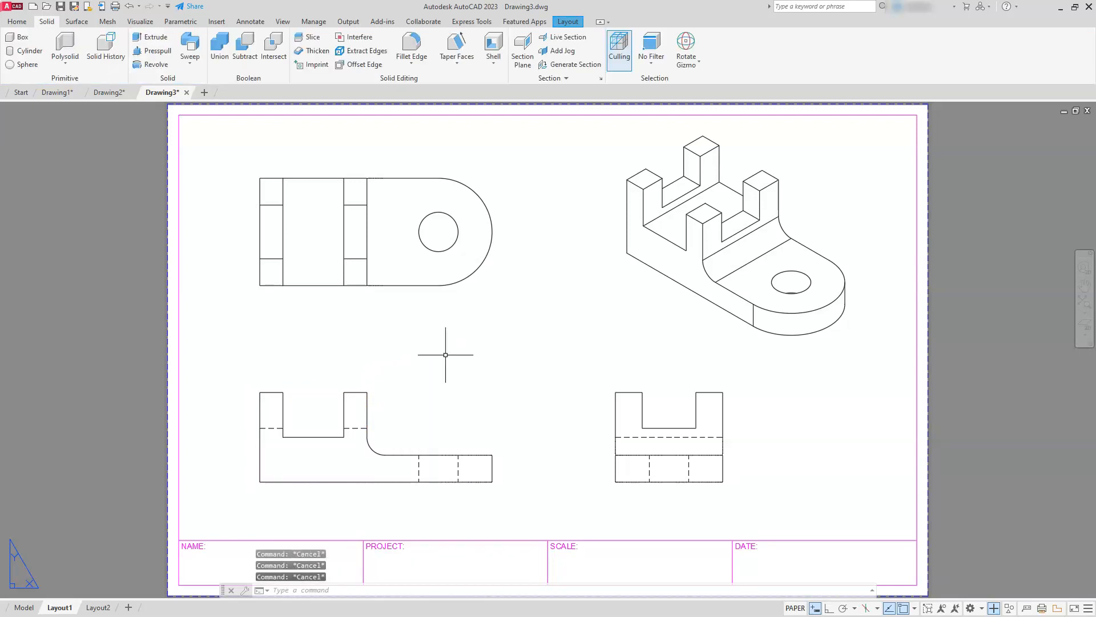